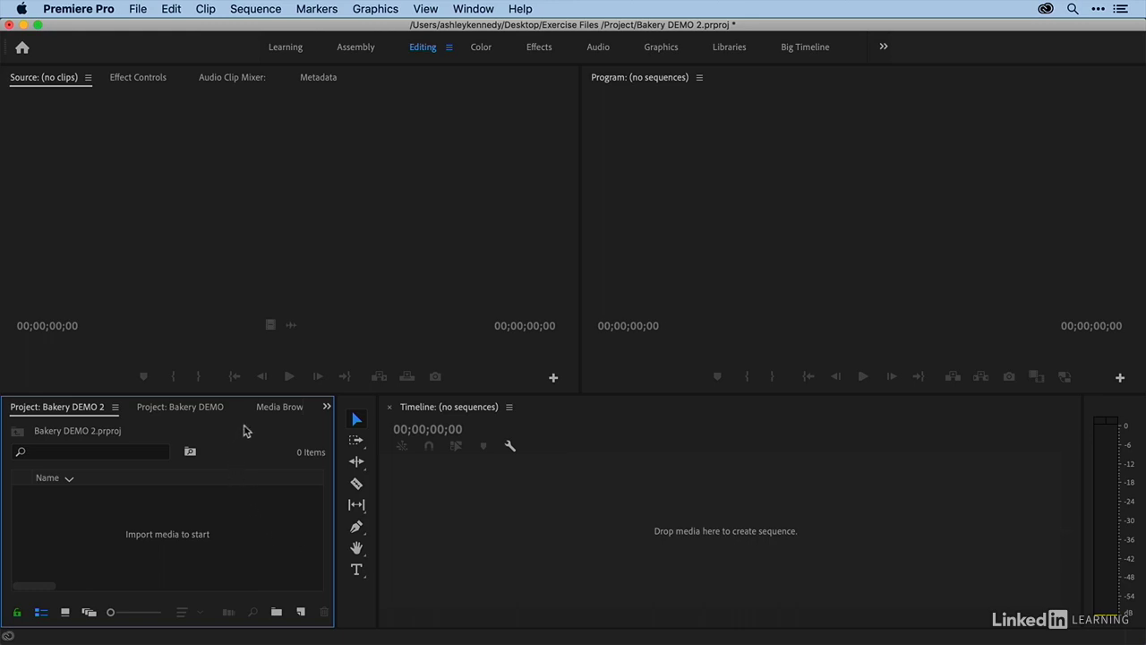
- Narrow the editing window to uncover the desktop, and in Finder open the Media folder inside Exercise Files
left_click(276, 406)
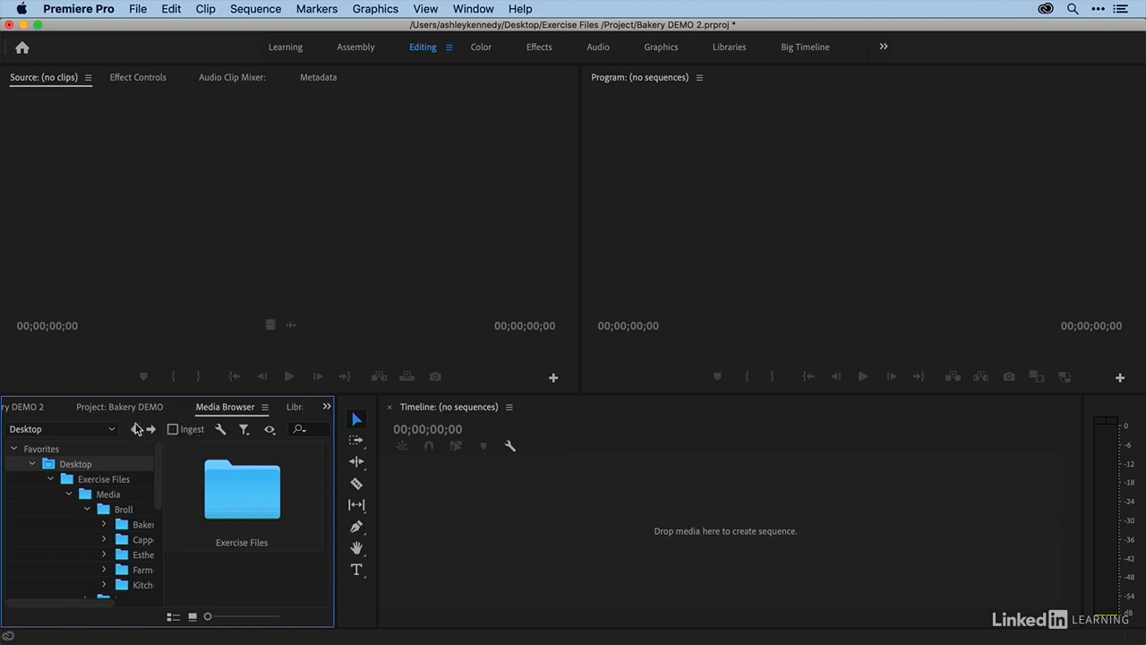
left_click(28, 409)
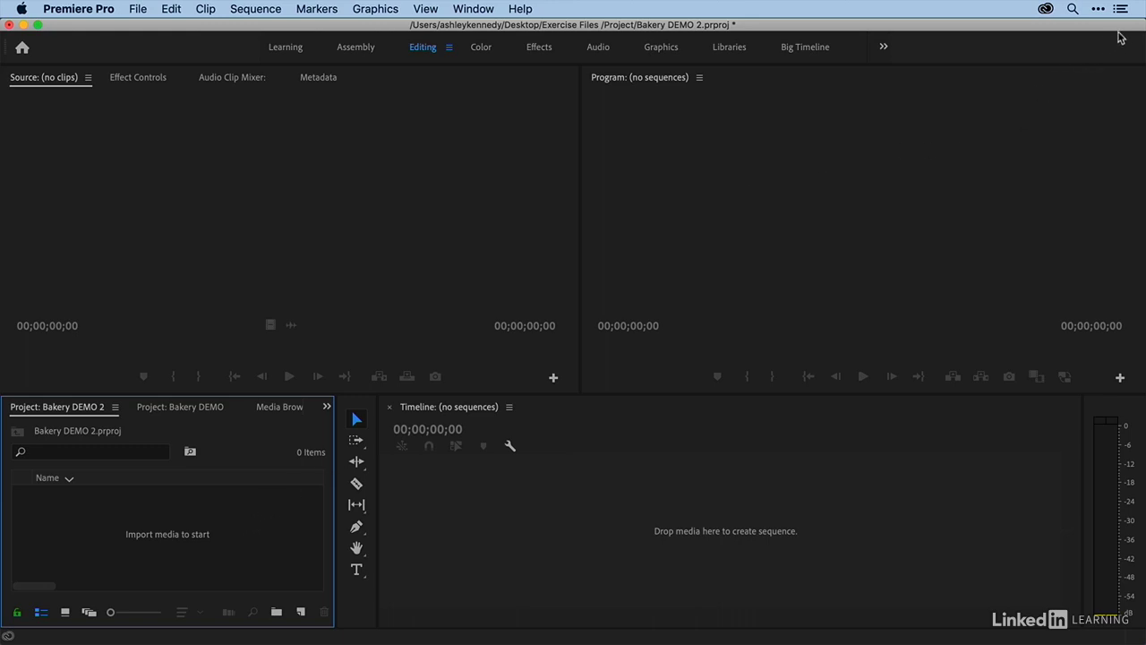
left_click_drag(1145, 18, 884, 18)
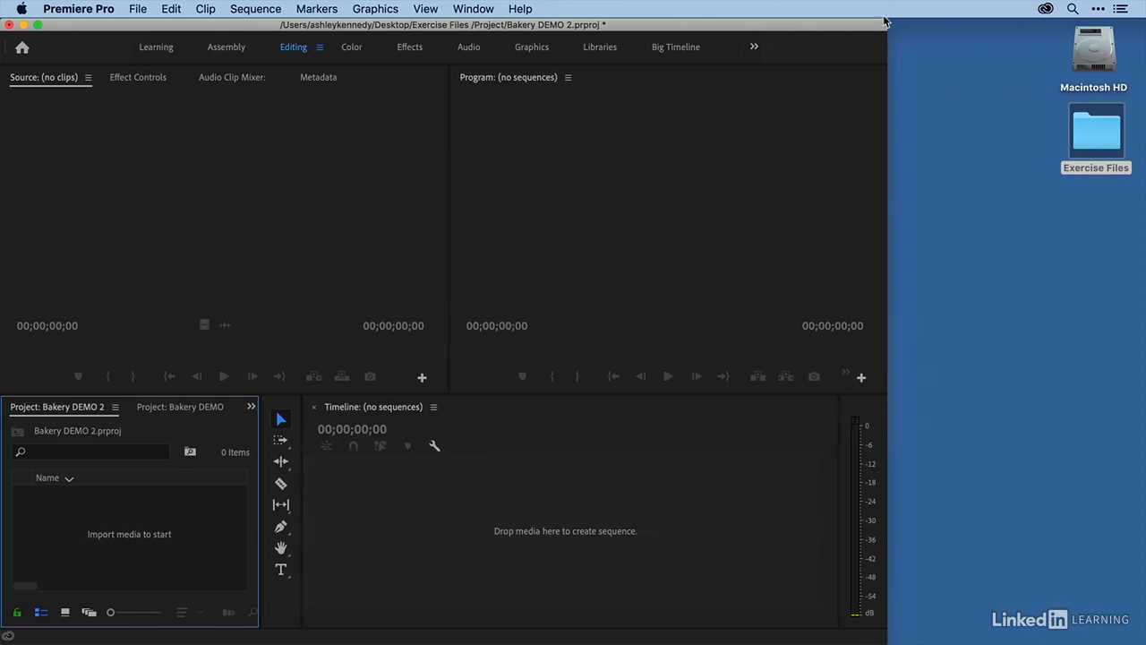
double_click(1092, 123)
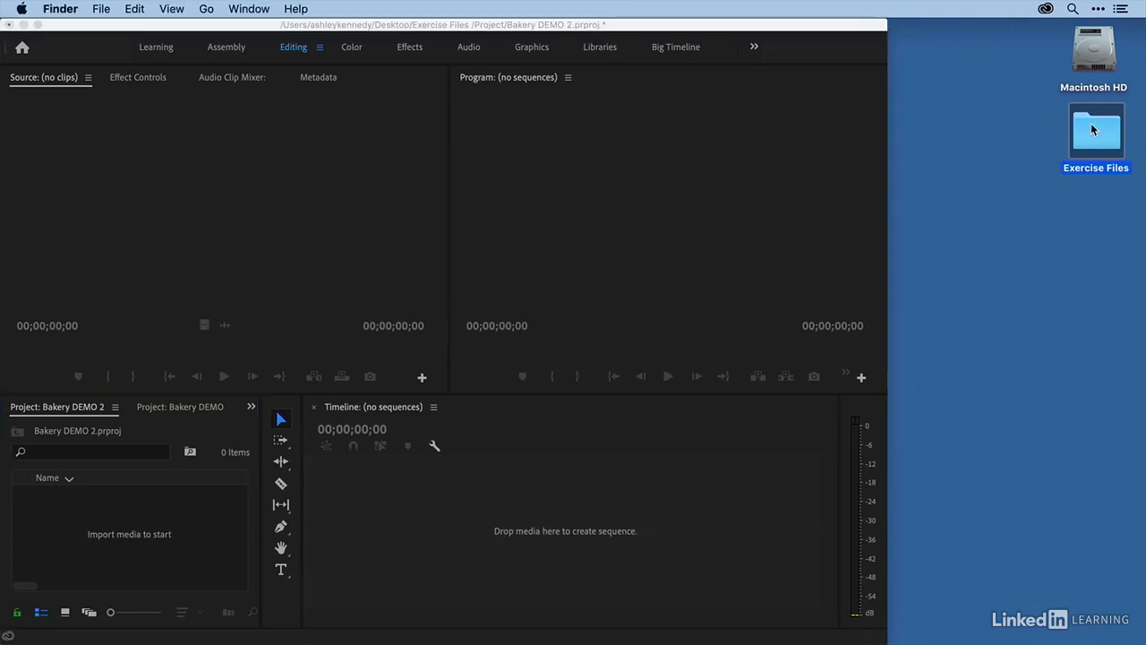
left_click(570, 165)
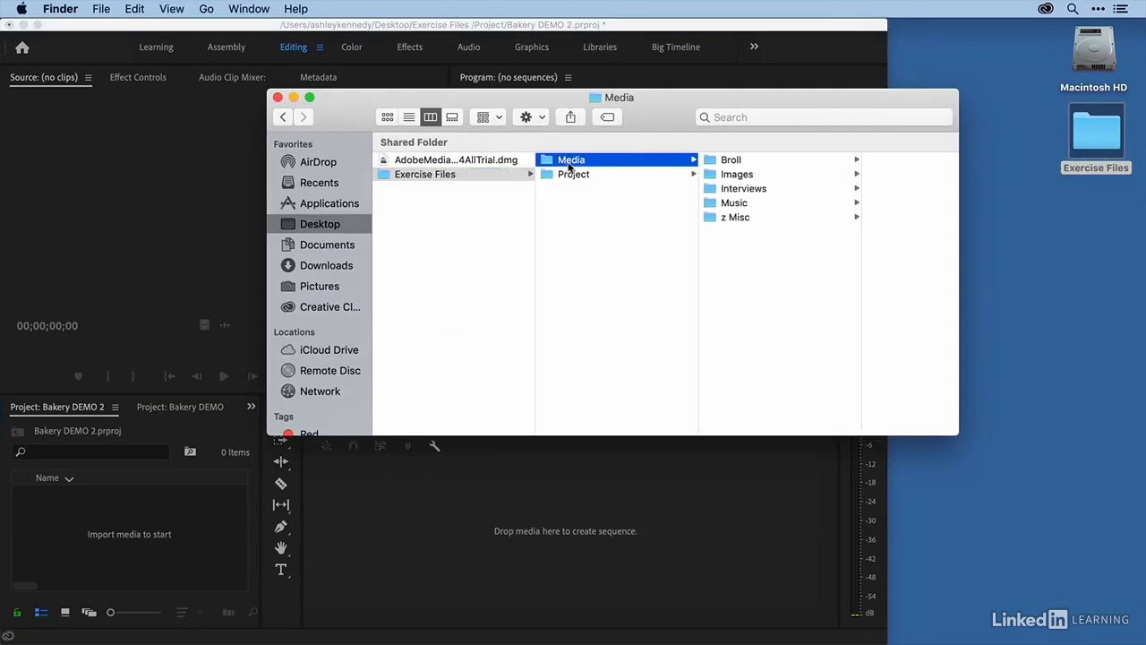
left_click_drag(678, 113, 810, 64)
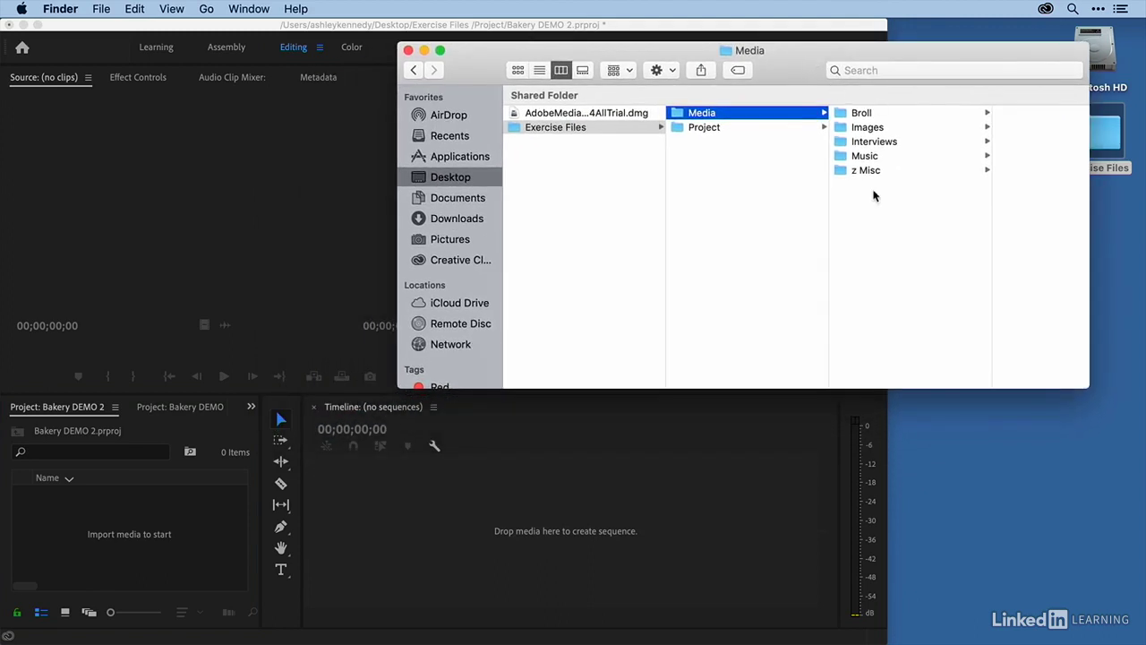
- Import all clips from the Inside folder of Broll > Bakery_Coffeeshop into the Bakery DEMO 2 project
left_click(860, 114)
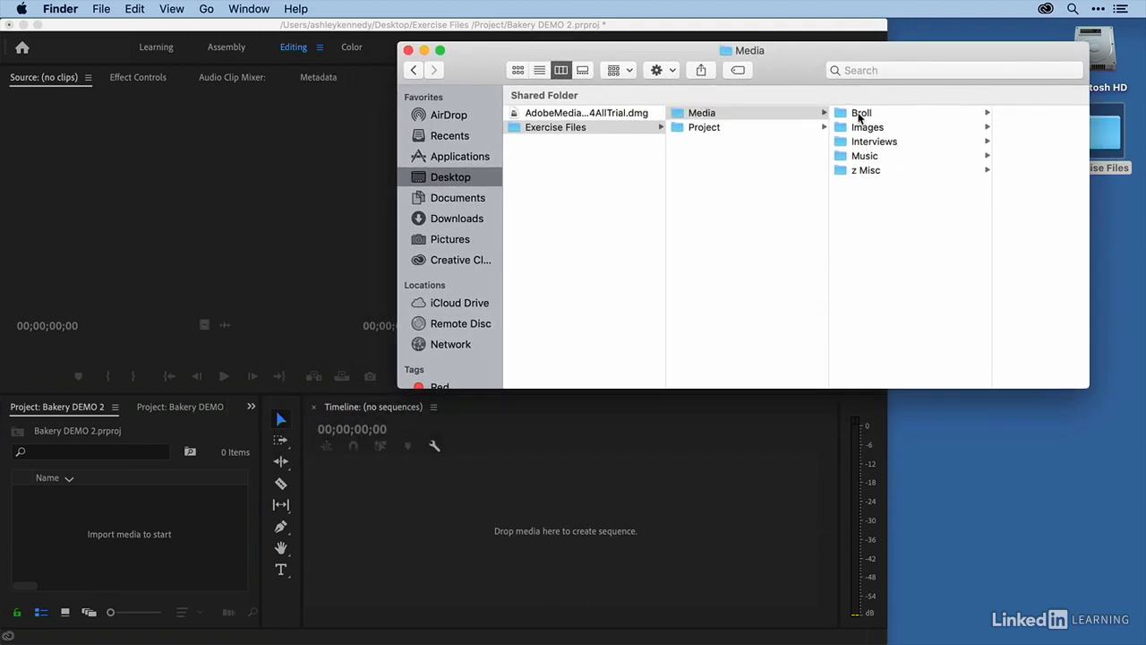
left_click(983, 116)
left_click(980, 116)
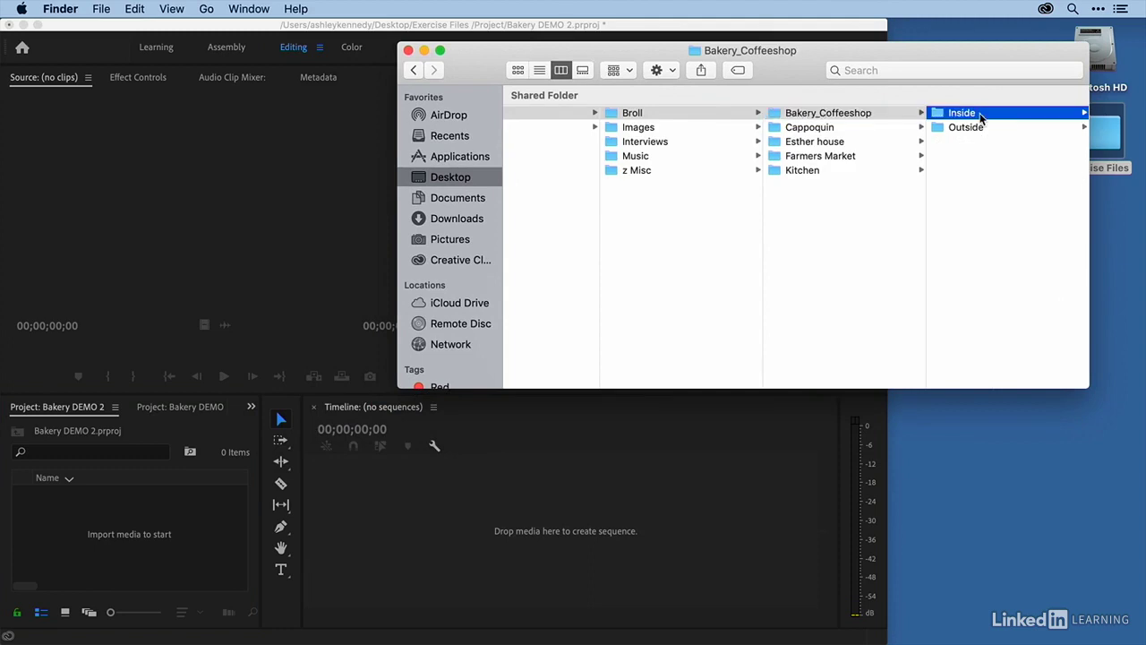
key("super+a")
left_click_drag(966, 115, 115, 508)
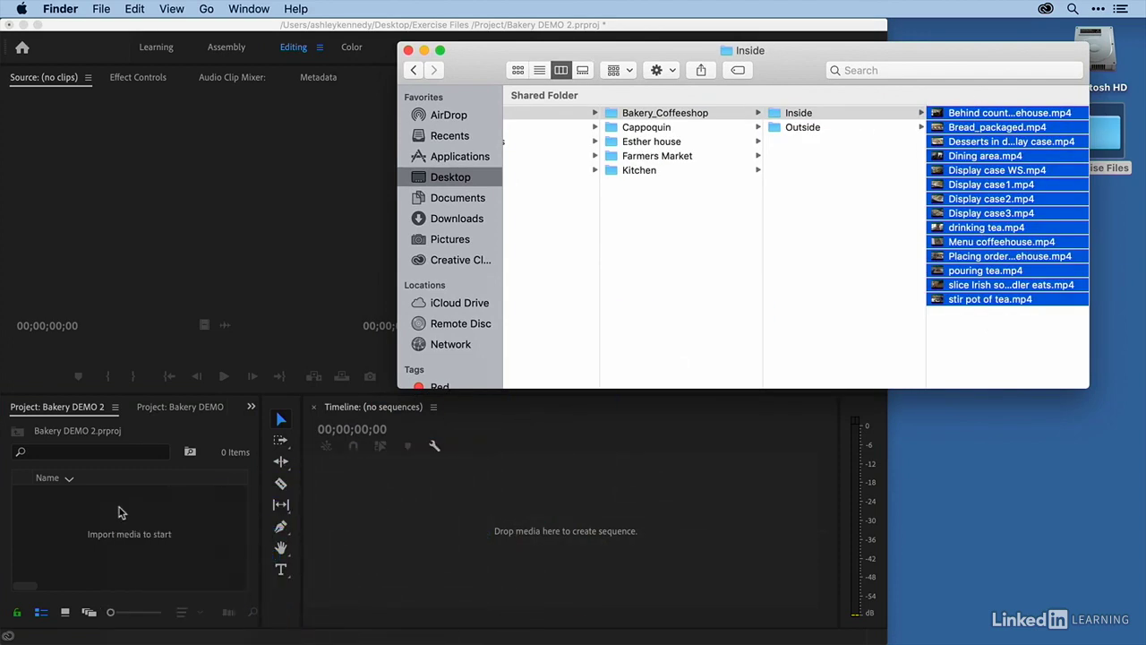
- Import all clips from the Bakery_Coffeeshop Outside folder and the Cappoquin folder into the Bakery DEMO 2 project
left_click(867, 129)
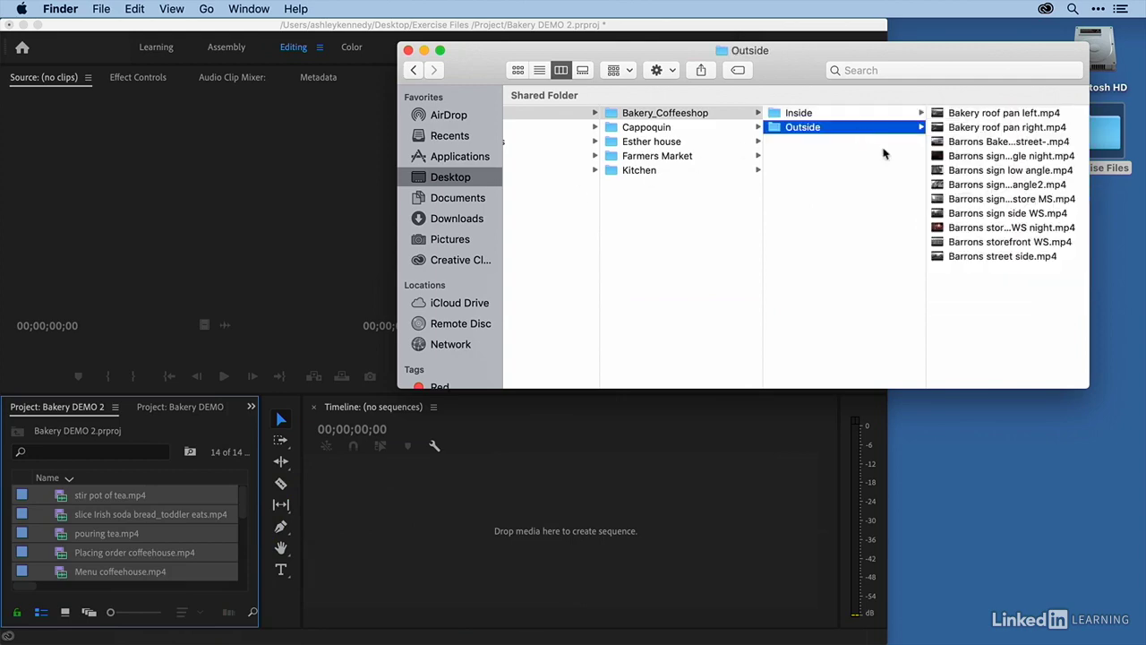
left_click_drag(962, 303, 136, 513)
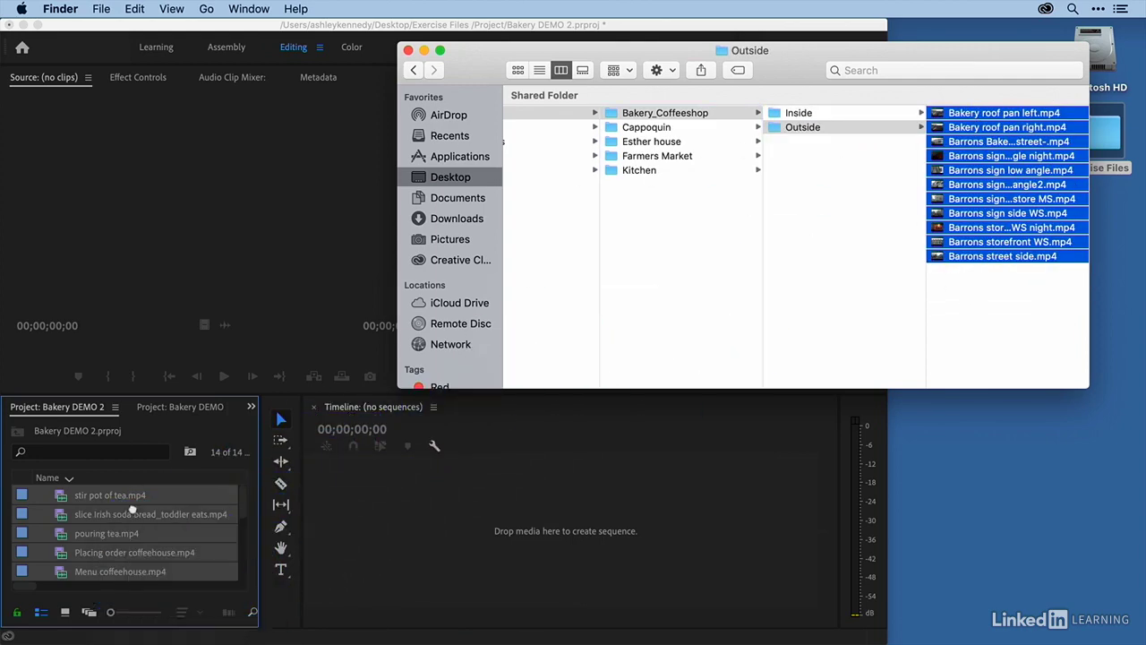
left_click(680, 128)
left_click_drag(813, 372, 160, 508)
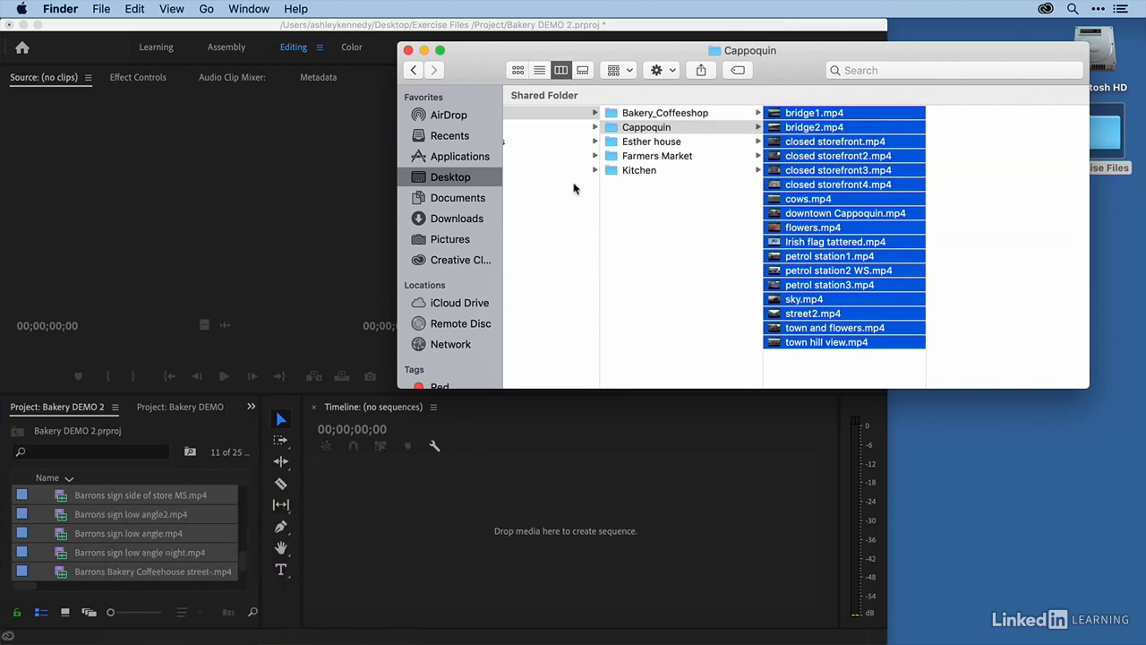
- Import all clips from the Farmers Market folder into the Bakery DEMO 2 project
left_click(672, 156)
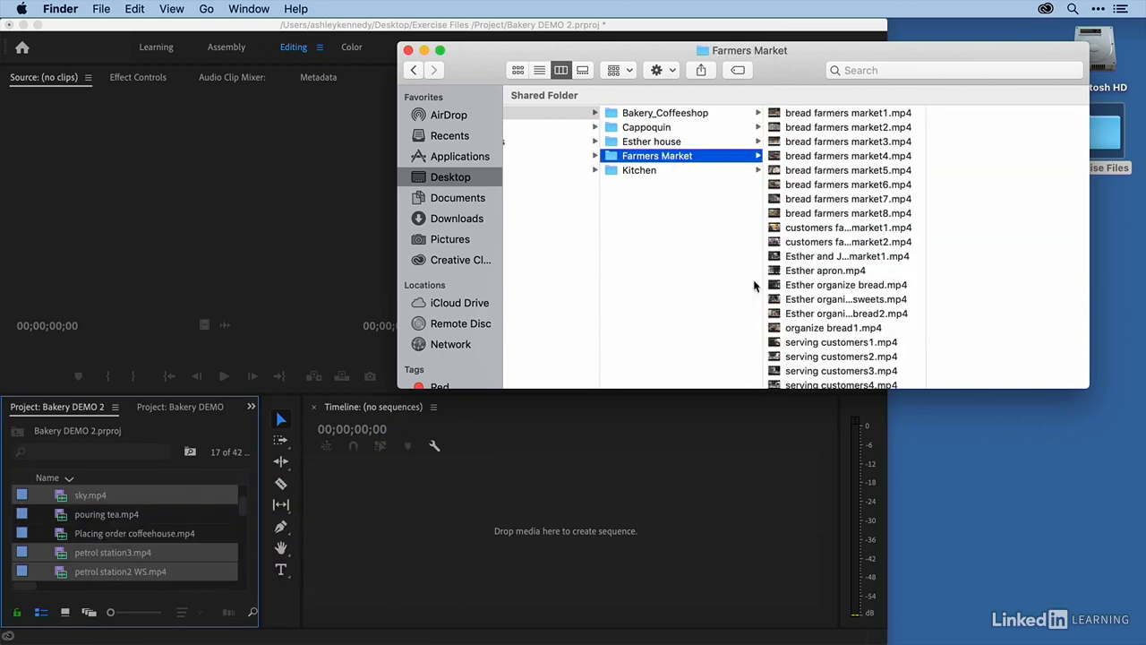
left_click(831, 117)
key("super+a")
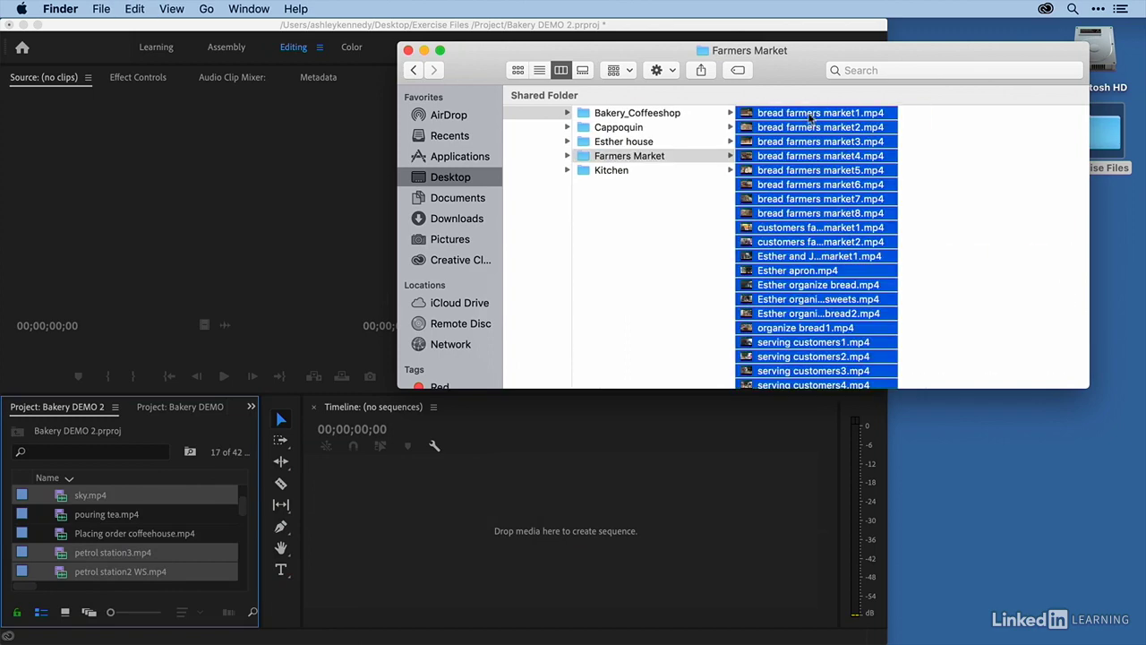
left_click_drag(742, 127, 115, 534)
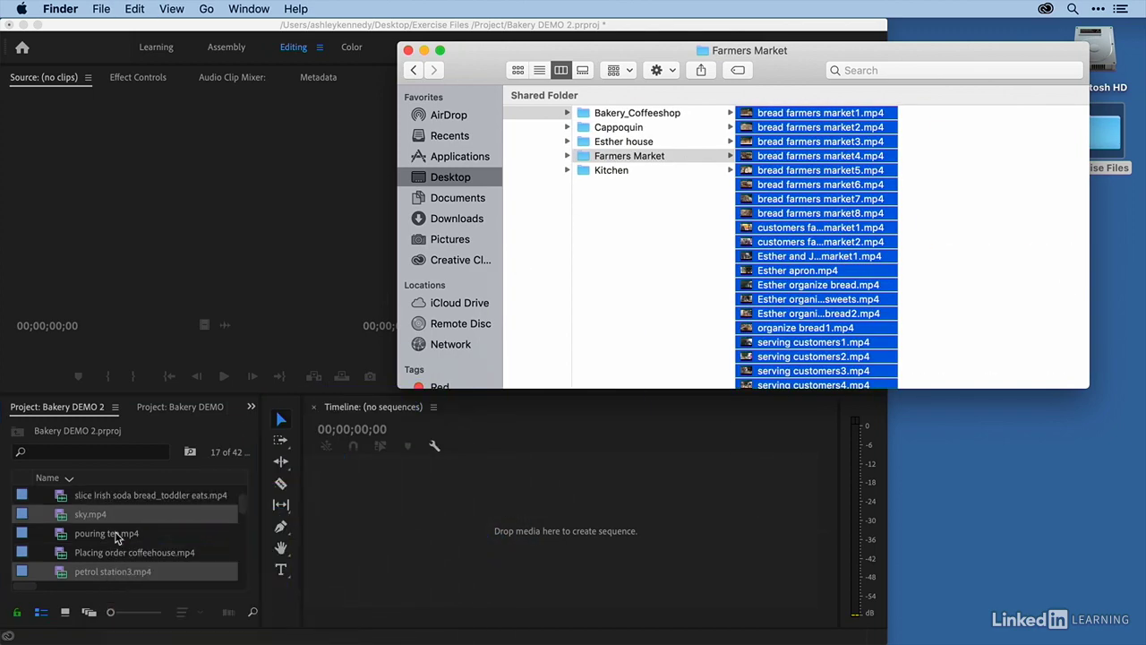
- Import every still image from the Media > Images folder into the Bakery DEMO 2 project
scroll(712, 192, "left", 5)
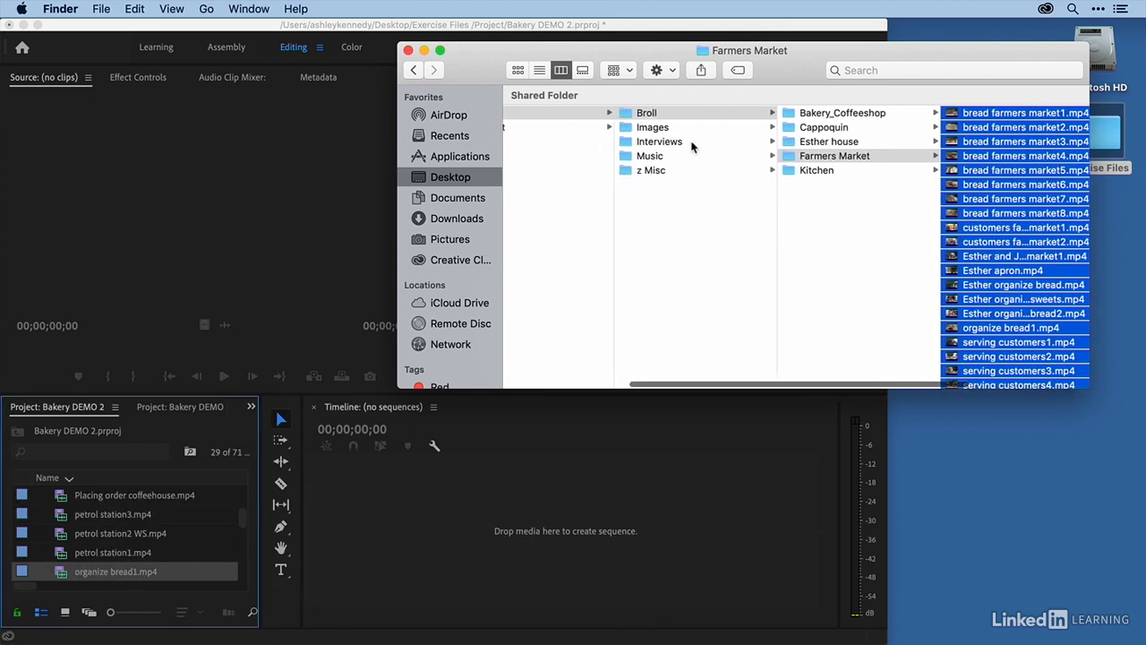
left_click(743, 127)
left_click(834, 115)
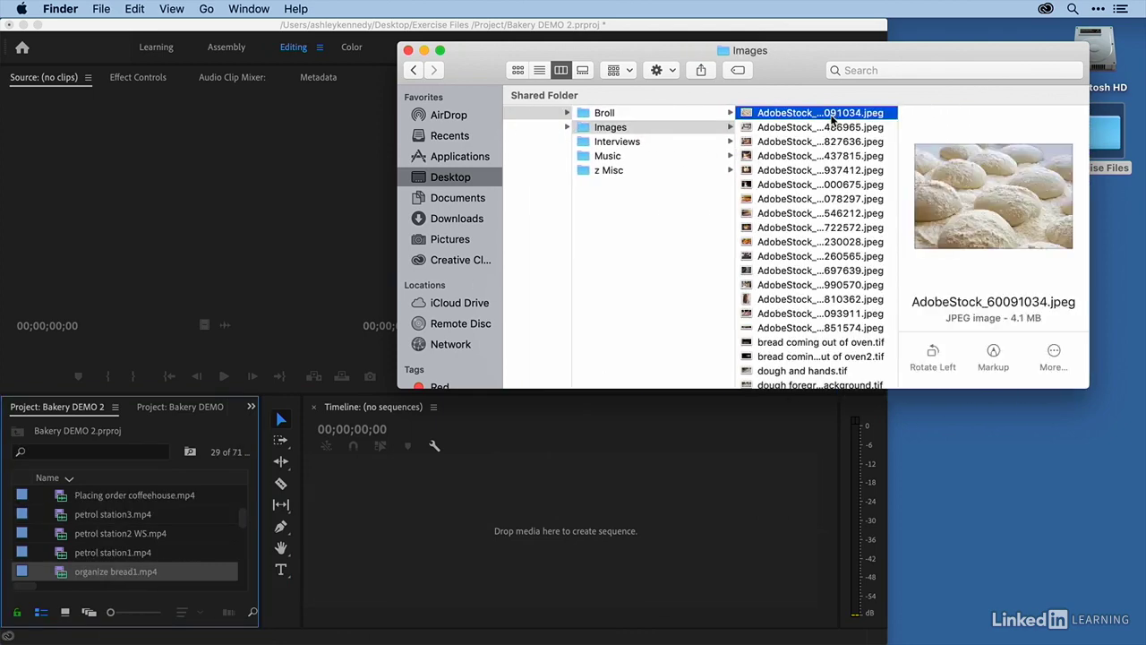
key("super+a")
left_click_drag(788, 227, 195, 519)
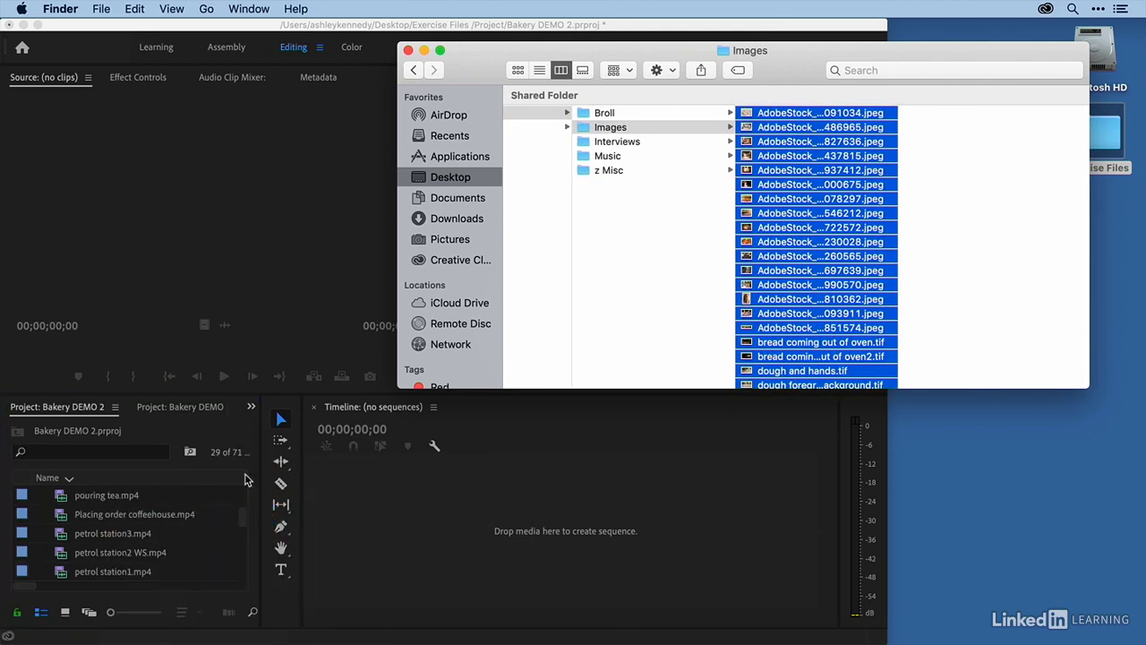
- Import all interview clips from the Sit-down and Talk and Tour folders into the Bakery DEMO 2 project
left_click(639, 143)
left_click(785, 114)
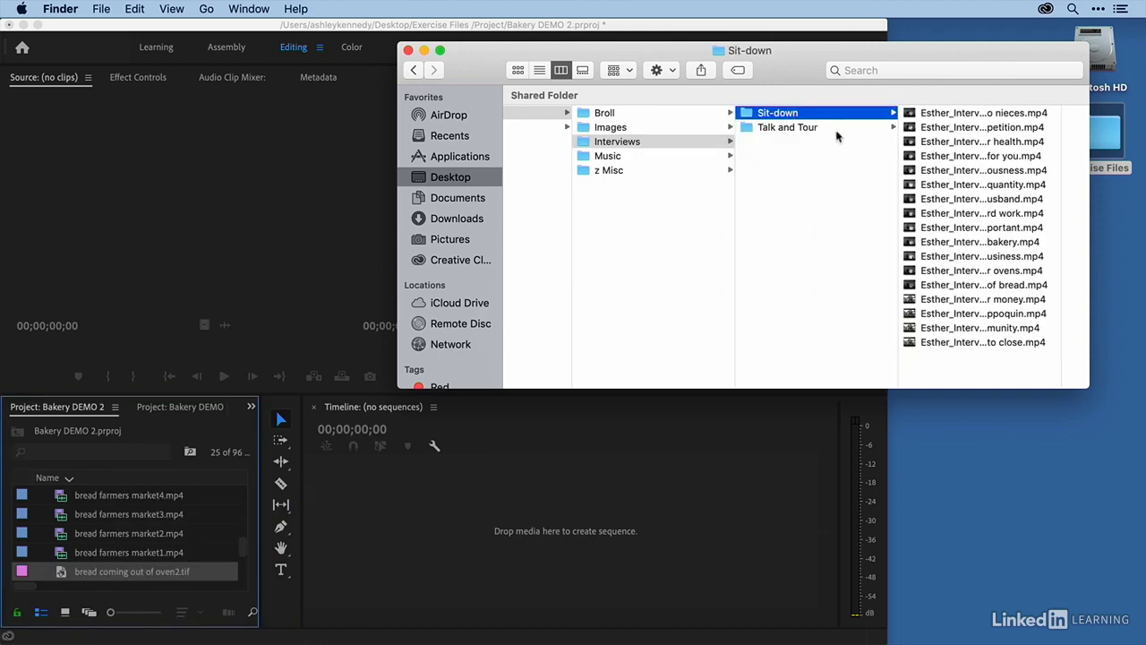
left_click_drag(946, 376, 188, 505)
left_click(797, 128)
left_click_drag(949, 211, 951, 76)
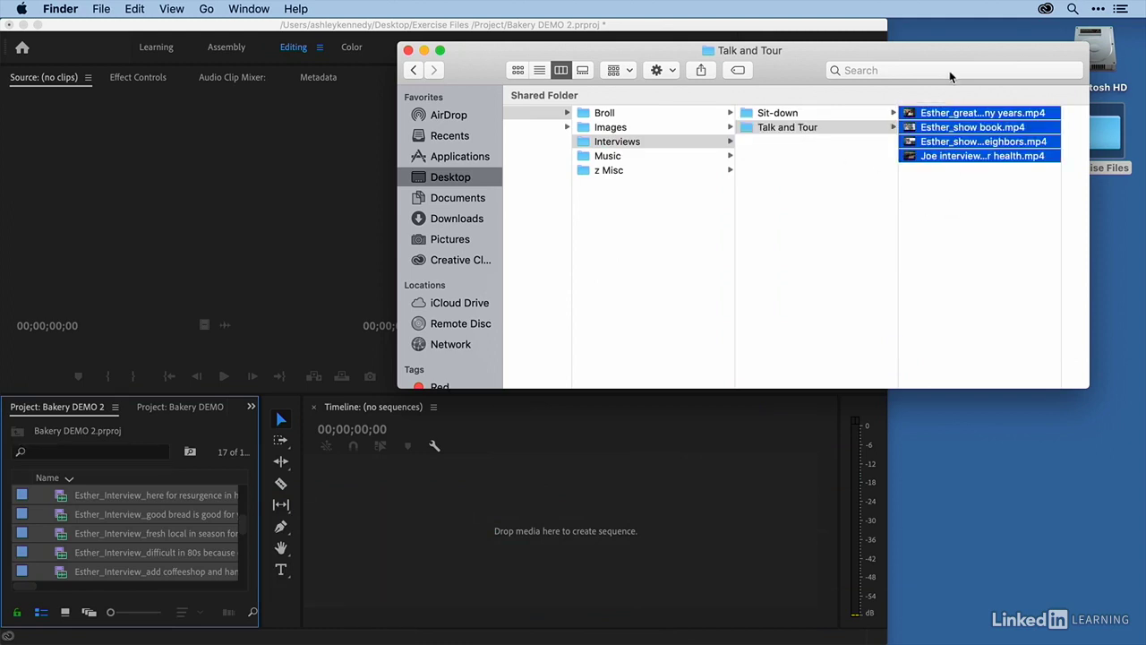
left_click_drag(891, 145, 101, 526)
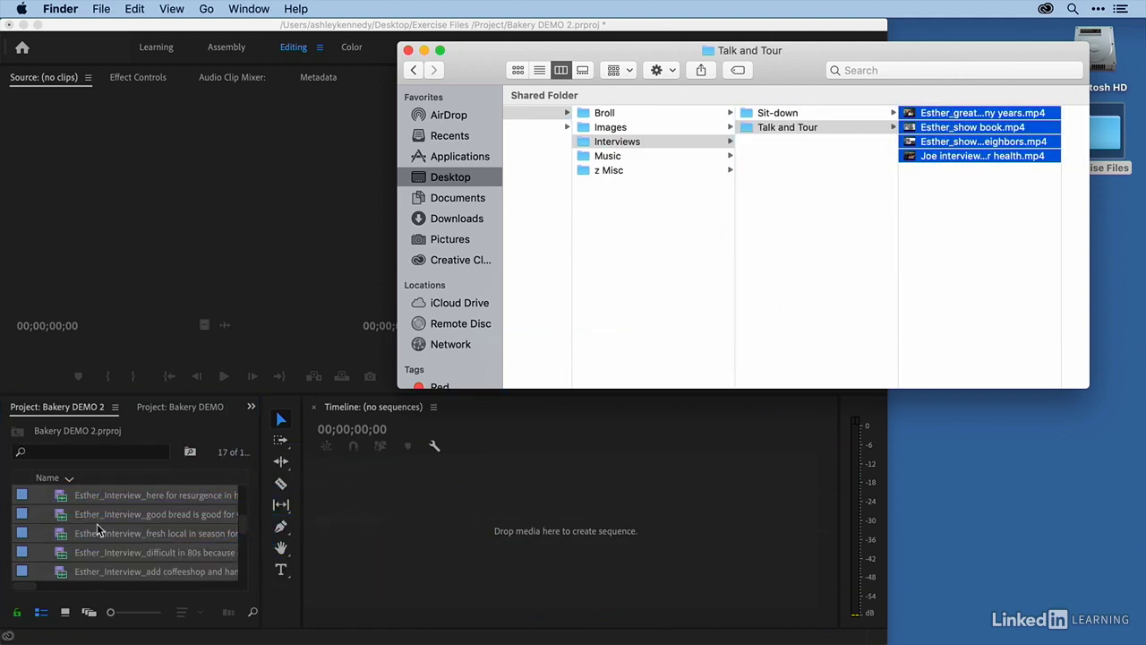
- Import the three WAV tracks from the Music folder into the Bakery DEMO 2 project
left_click(647, 155)
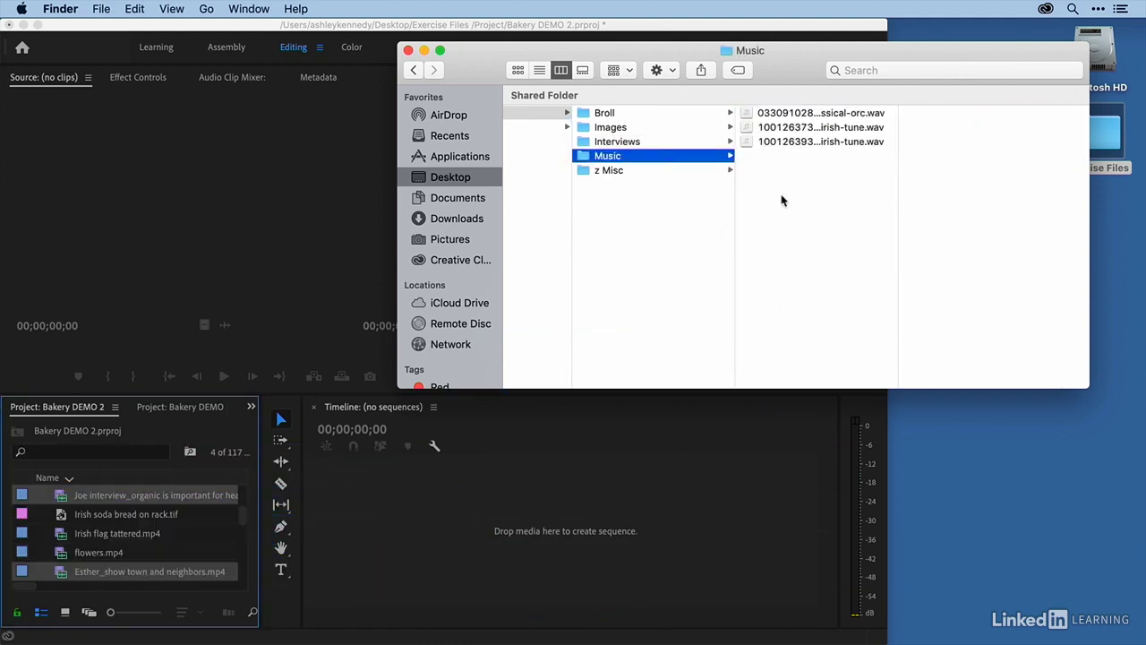
left_click_drag(780, 197, 816, 72)
left_click_drag(799, 126, 139, 528)
- Switch back to Premiere Pro, widen its window to fill the screen and maximize the Bakery DEMO 2 Project panel
left_click(697, 25)
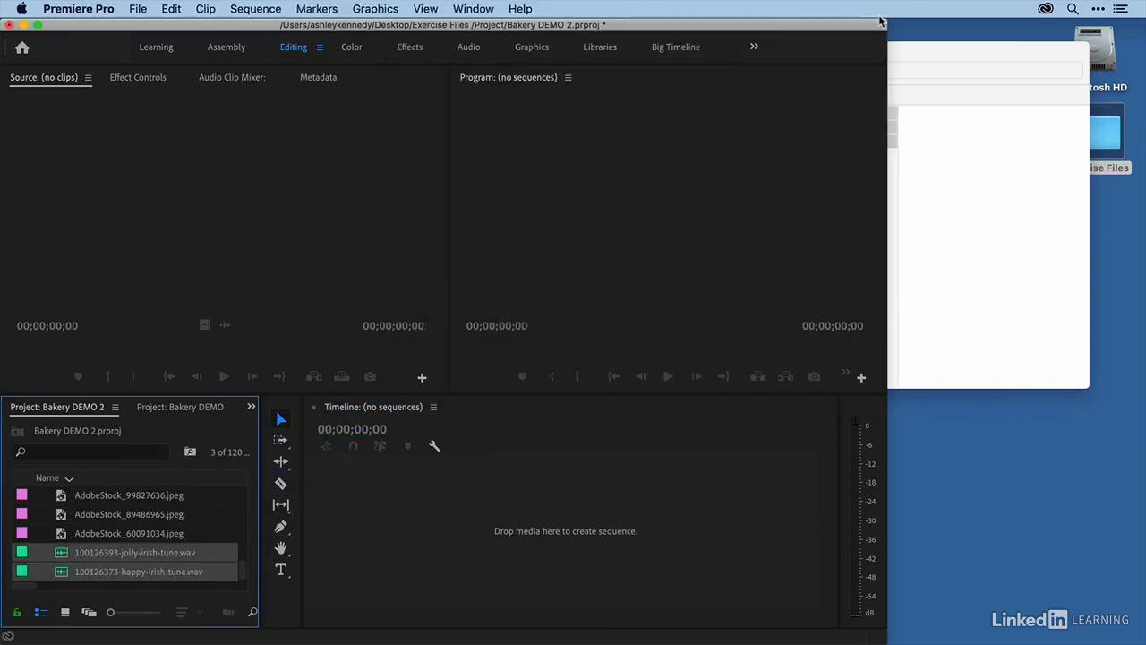
left_click_drag(889, 20, 1143, 11)
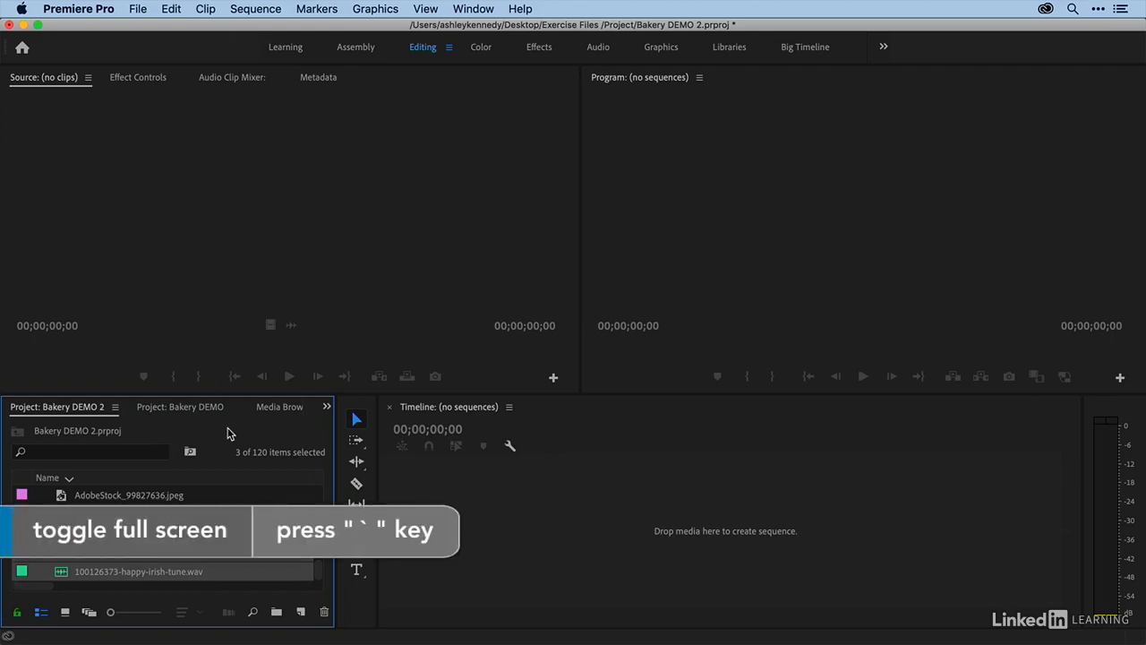
key("grave")
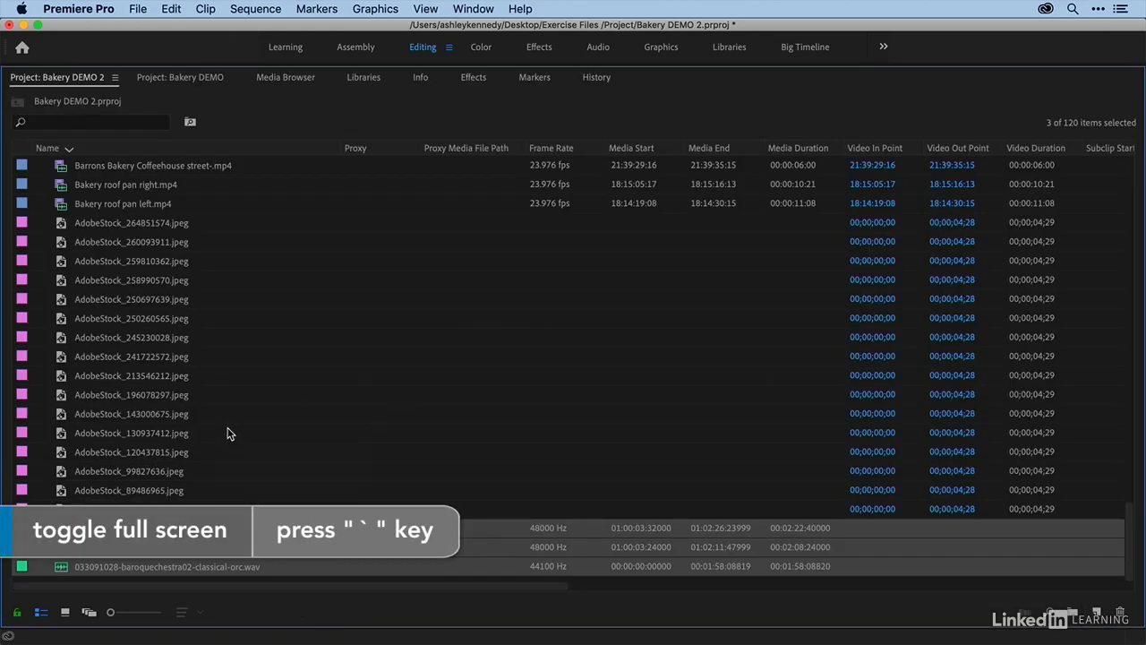
scroll(229, 434, "up", 20)
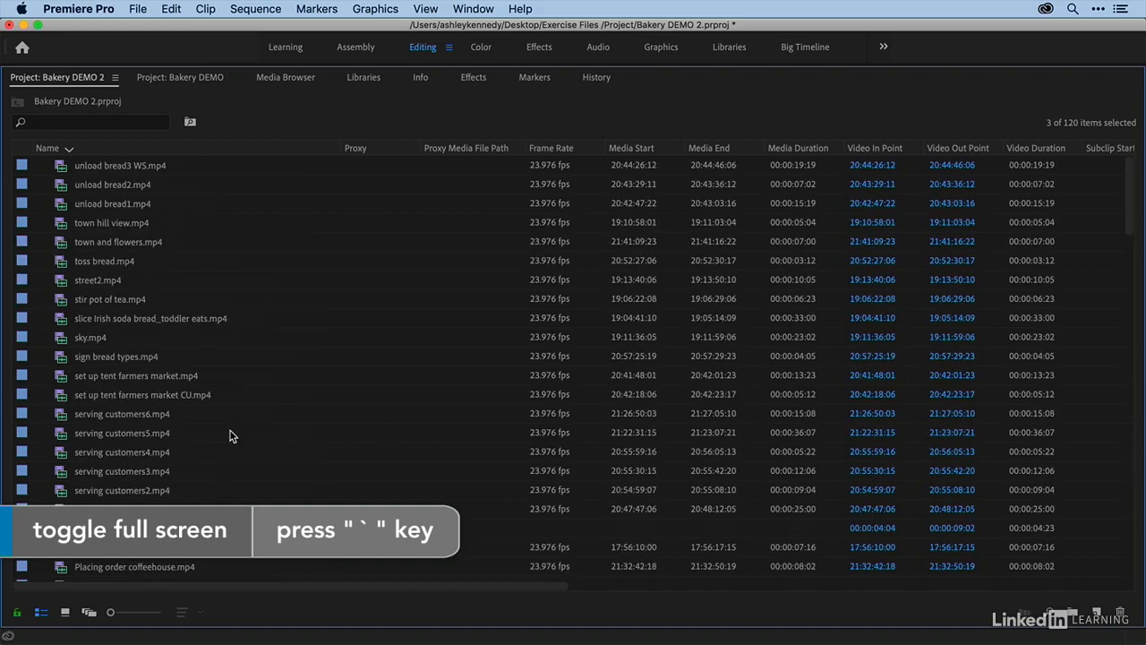
- Look through the imported items and sort them by name in ascending order
left_click(60, 170)
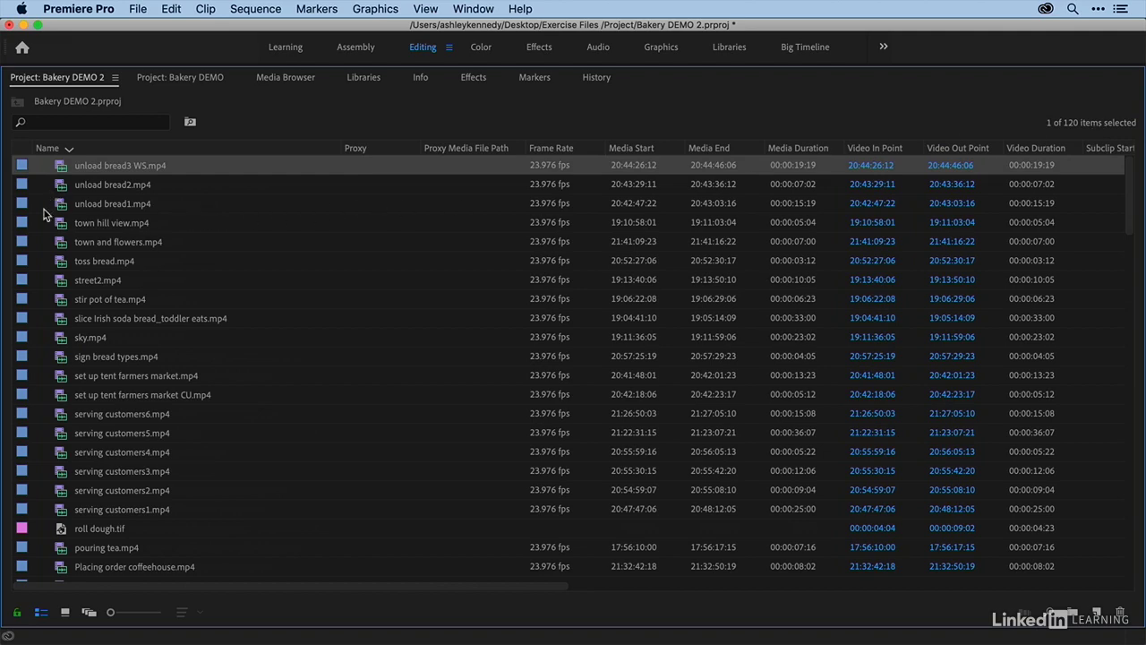
scroll(43, 216, "down", 3)
scroll(42, 219, "up", 3)
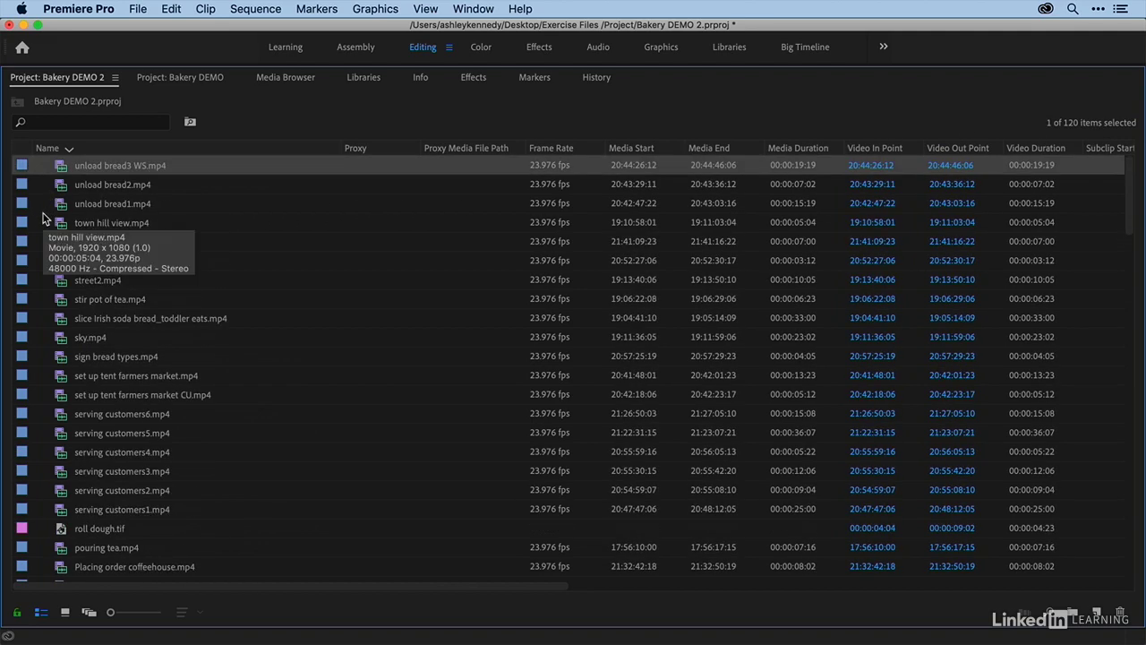
scroll(42, 218, "down", 10)
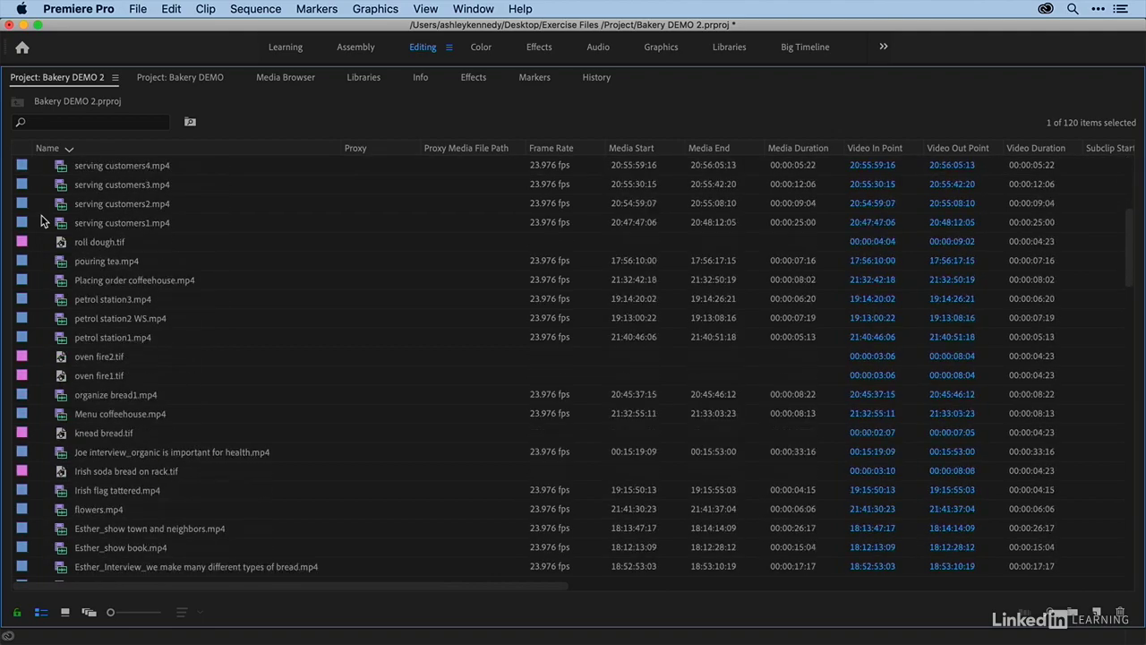
scroll(41, 221, "up", 10)
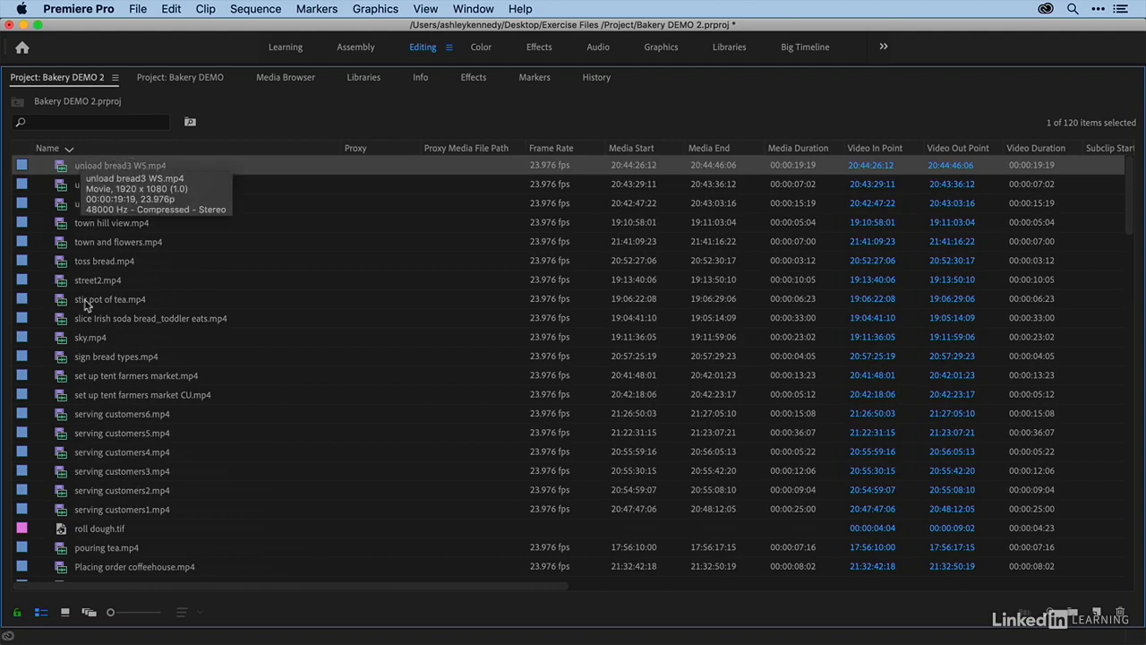
left_click(125, 150)
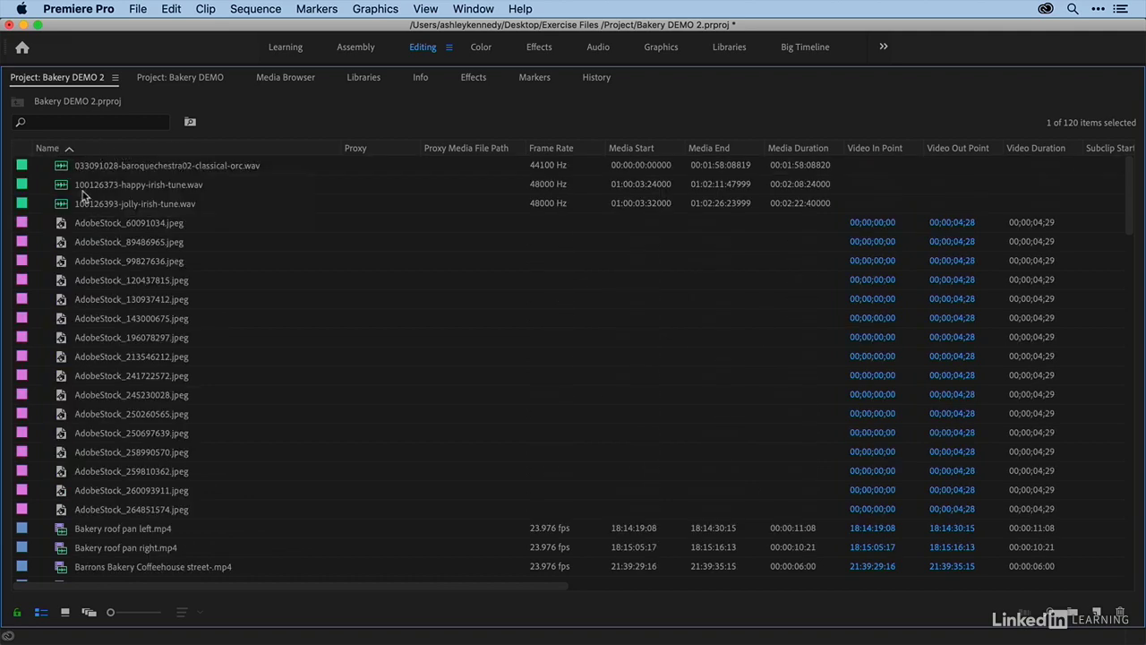
- Review the name-sorted list and sort the project items by label color instead
scroll(76, 235, "down", 5)
scroll(75, 234, "down", 10)
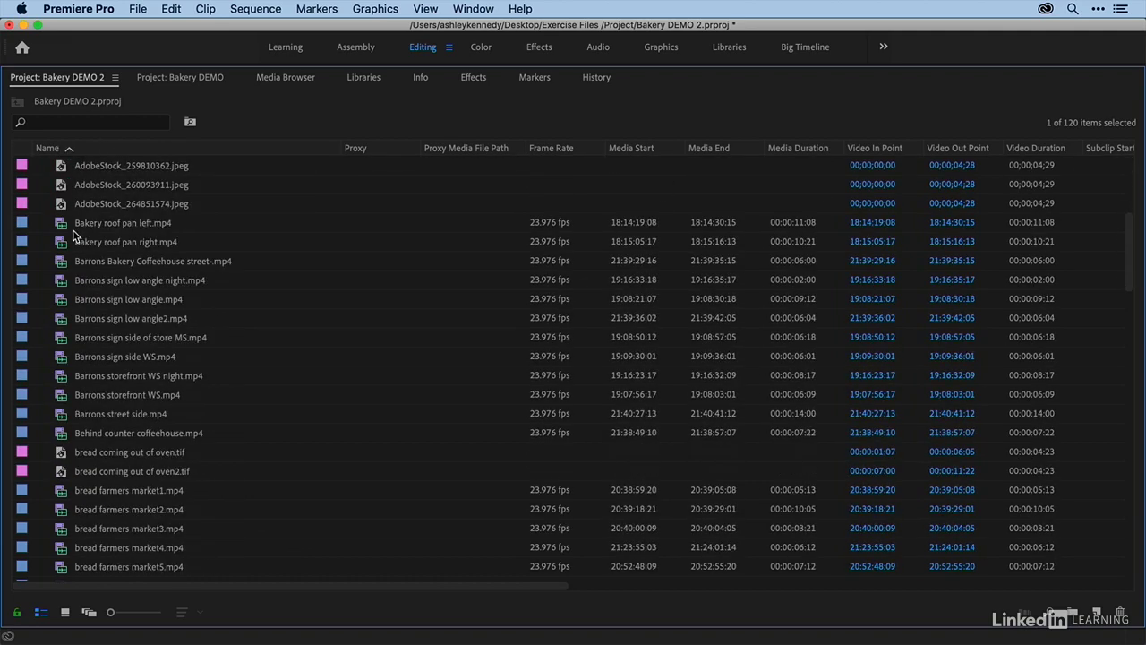
scroll(76, 234, "down", 3)
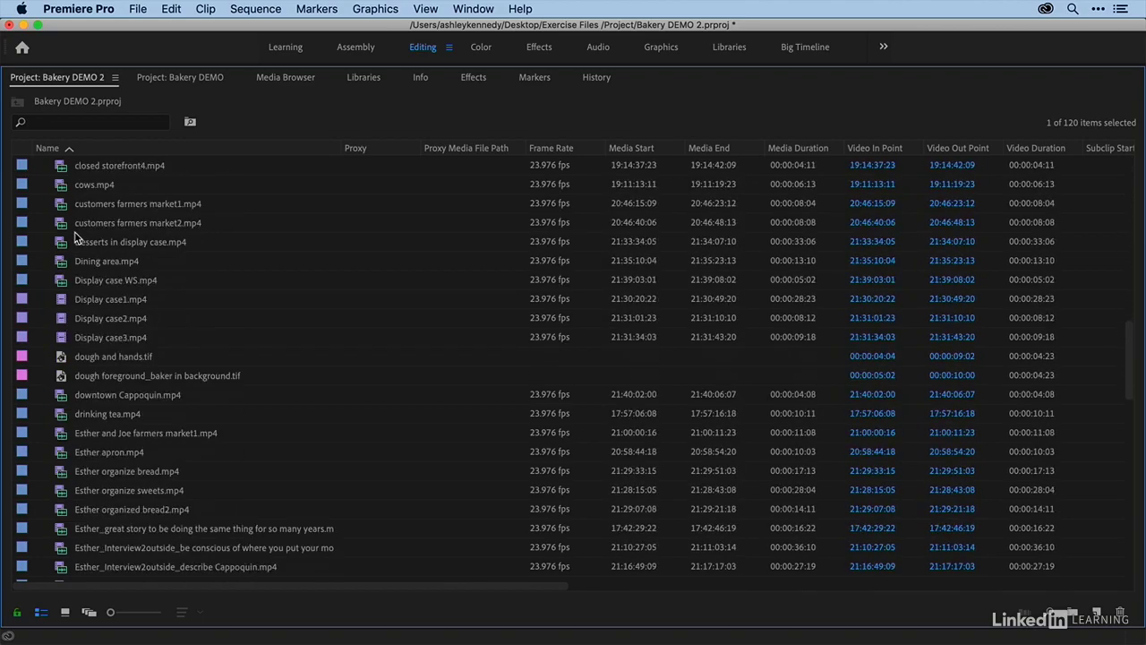
scroll(75, 235, "up", 15)
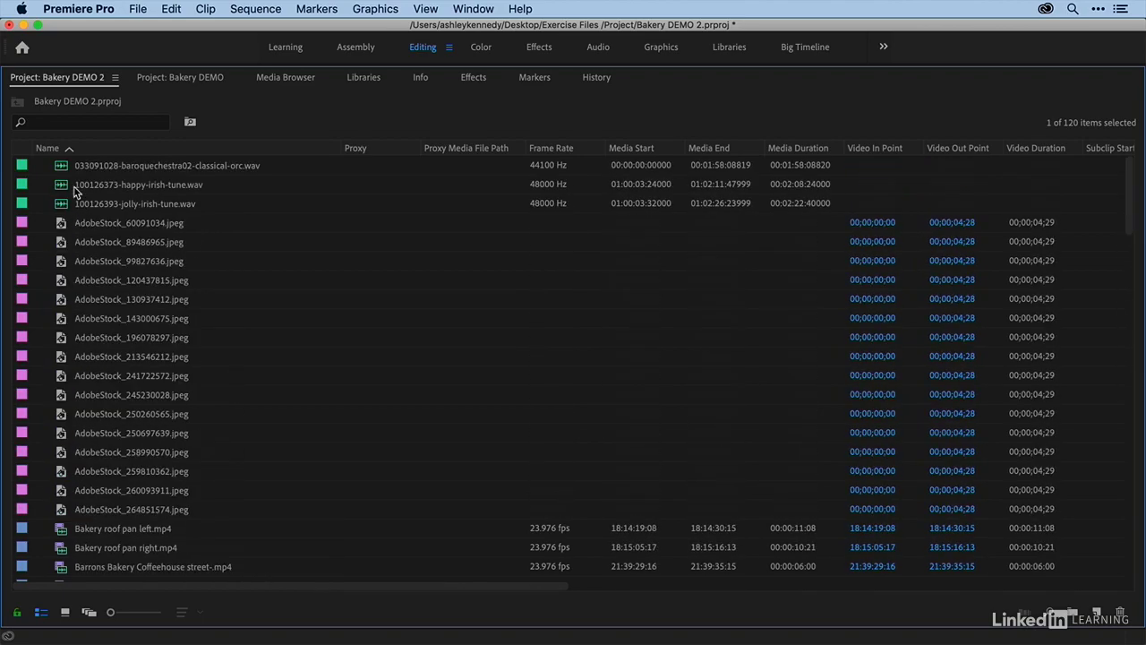
left_click(21, 150)
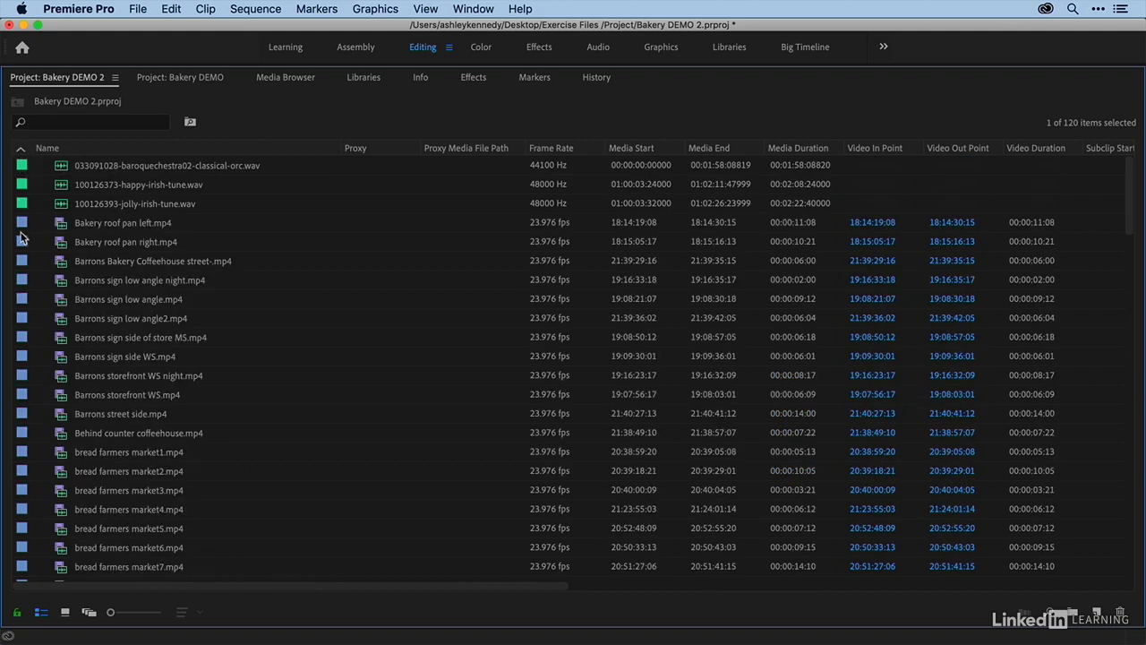
- Examine the label-sorted list, comparing label colors and icons of the audio tracks, video clips, Display case clips and still images
scroll(13, 457, "down", 2)
scroll(14, 457, "down", 20)
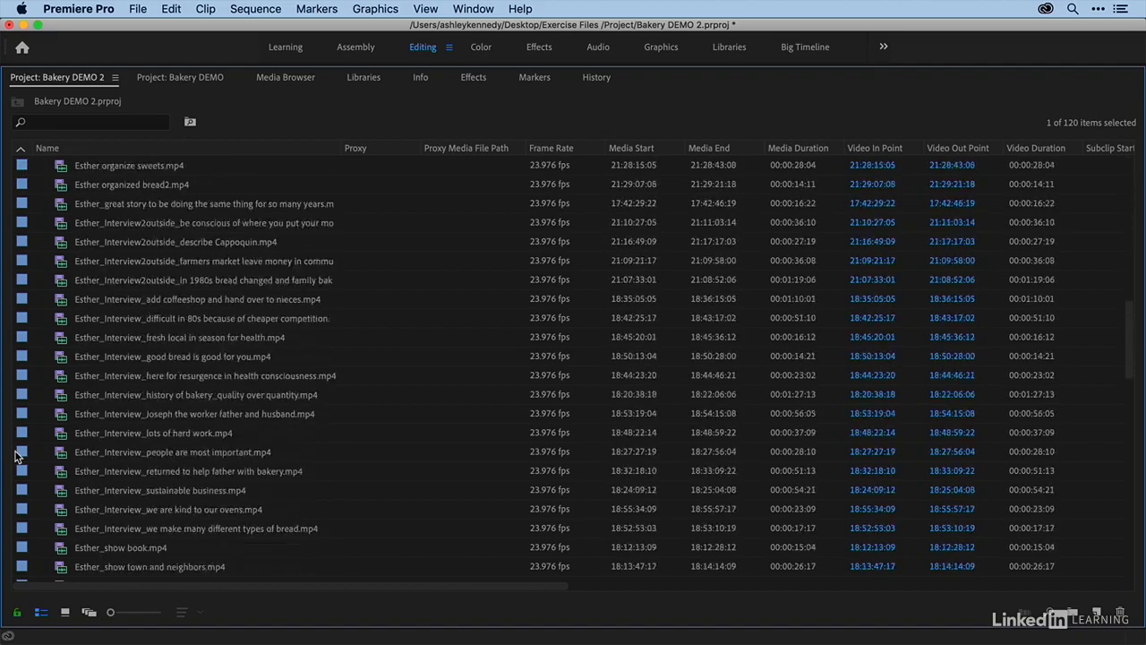
scroll(15, 457, "down", 3)
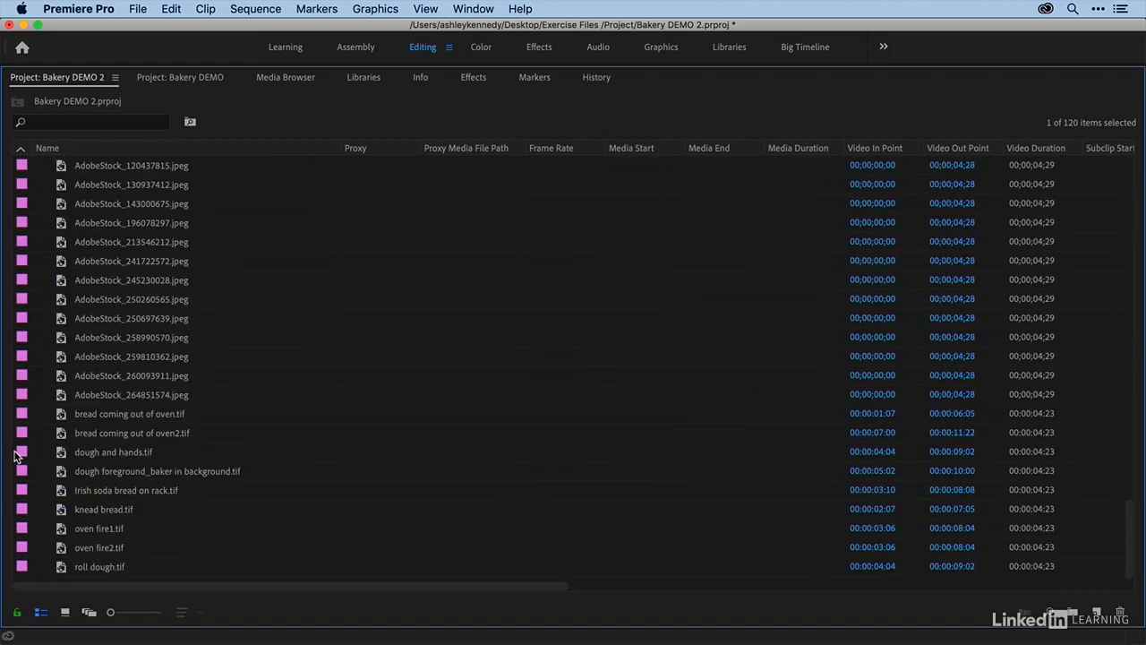
scroll(14, 457, "up", 15)
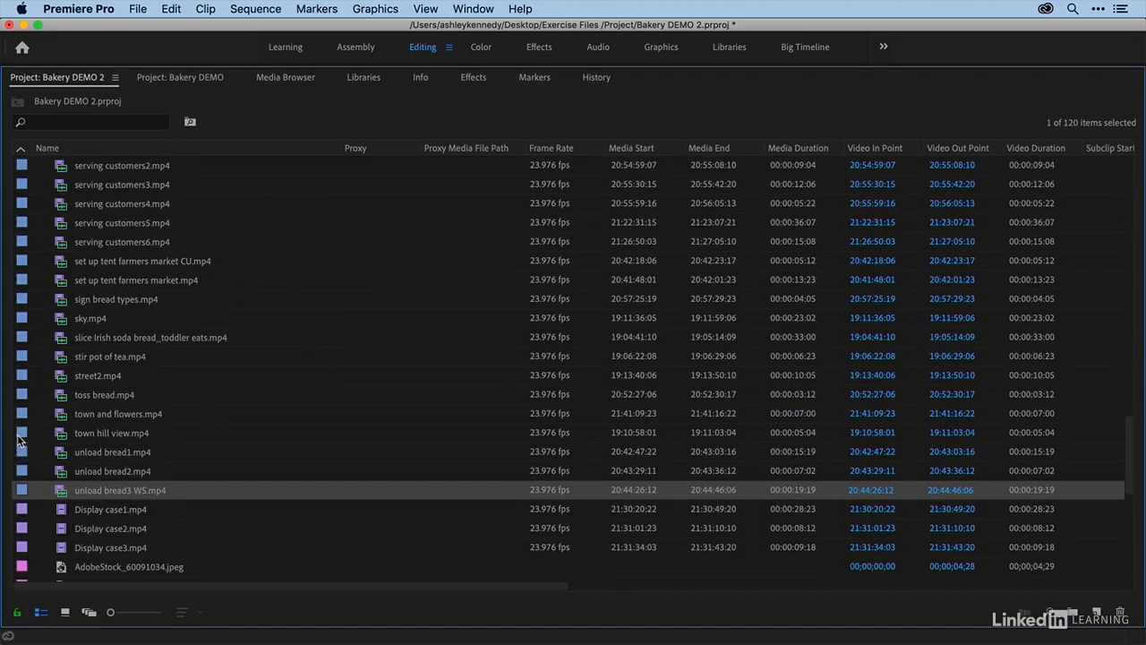
scroll(16, 439, "up", 15)
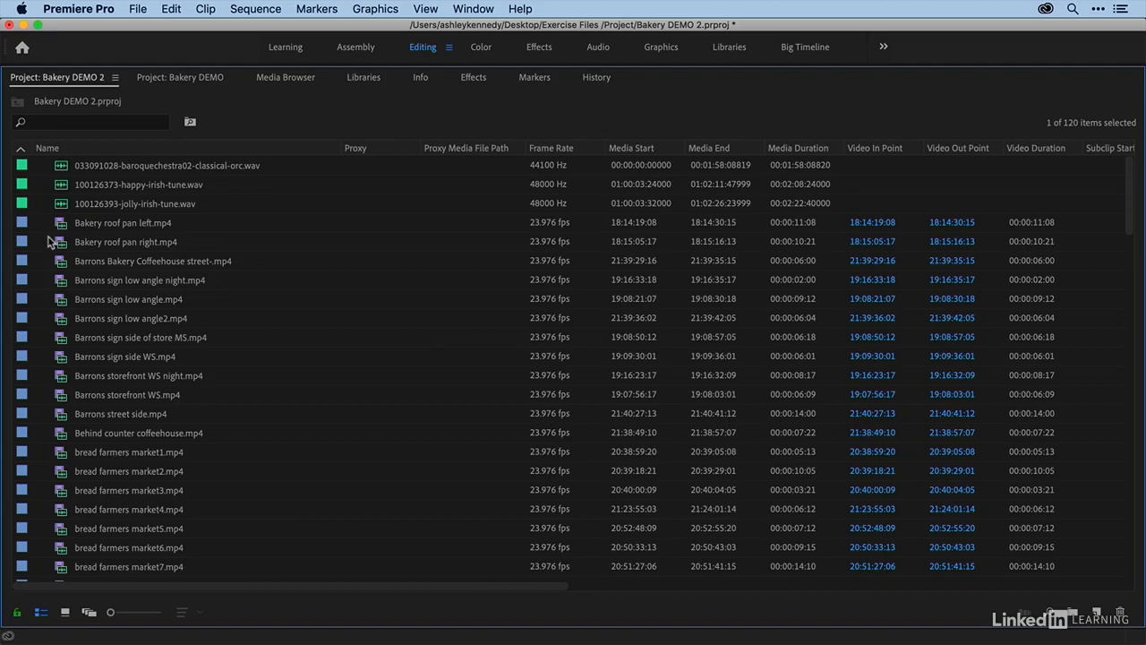
scroll(37, 293, "down", 15)
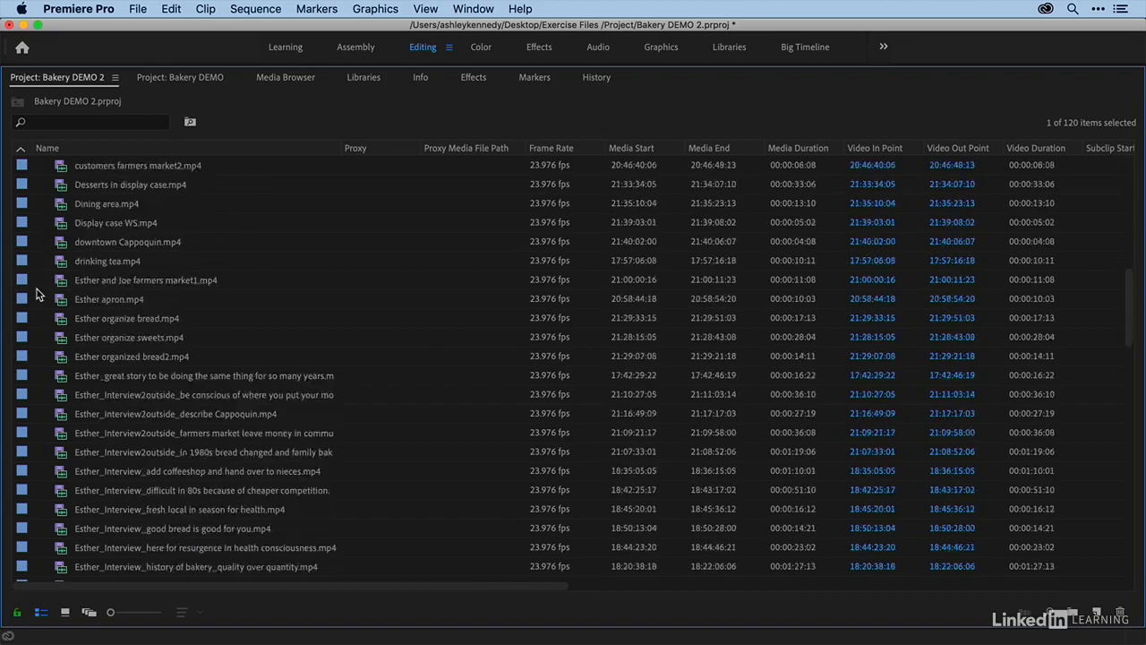
scroll(37, 293, "down", 15)
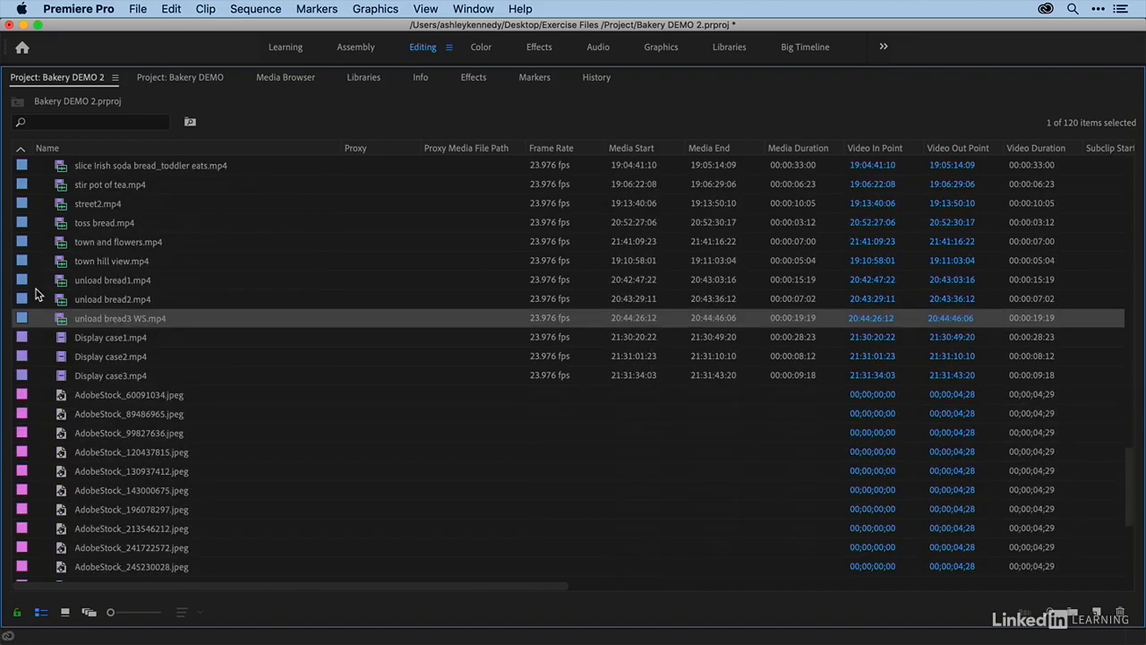
left_click(20, 342)
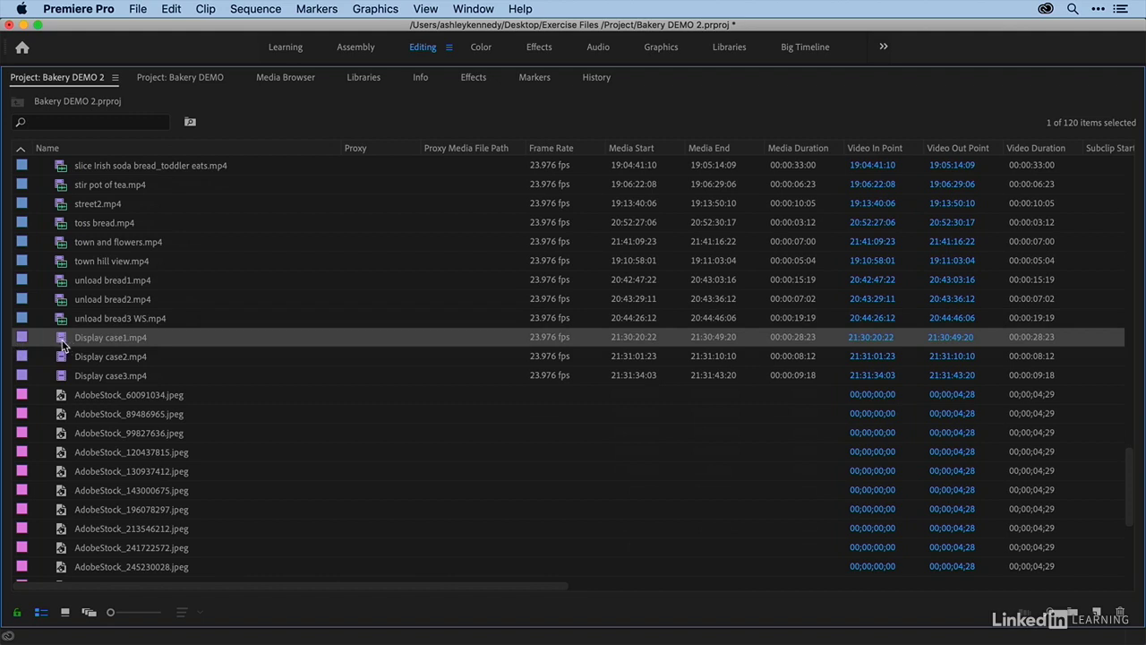
scroll(35, 353, "down", 5)
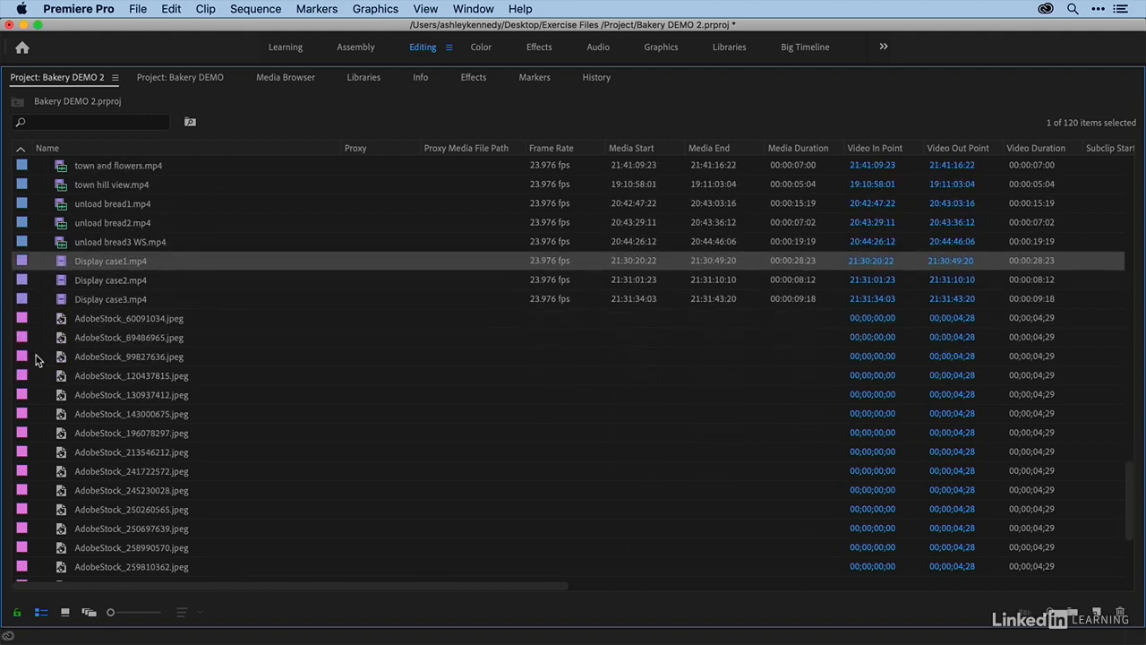
- Select all the AdobeStock JPEG images, from AdobeStock_60091034.jpeg through AdobeStock_264851574.jpeg, and change their label color to Magenta
left_click(22, 301)
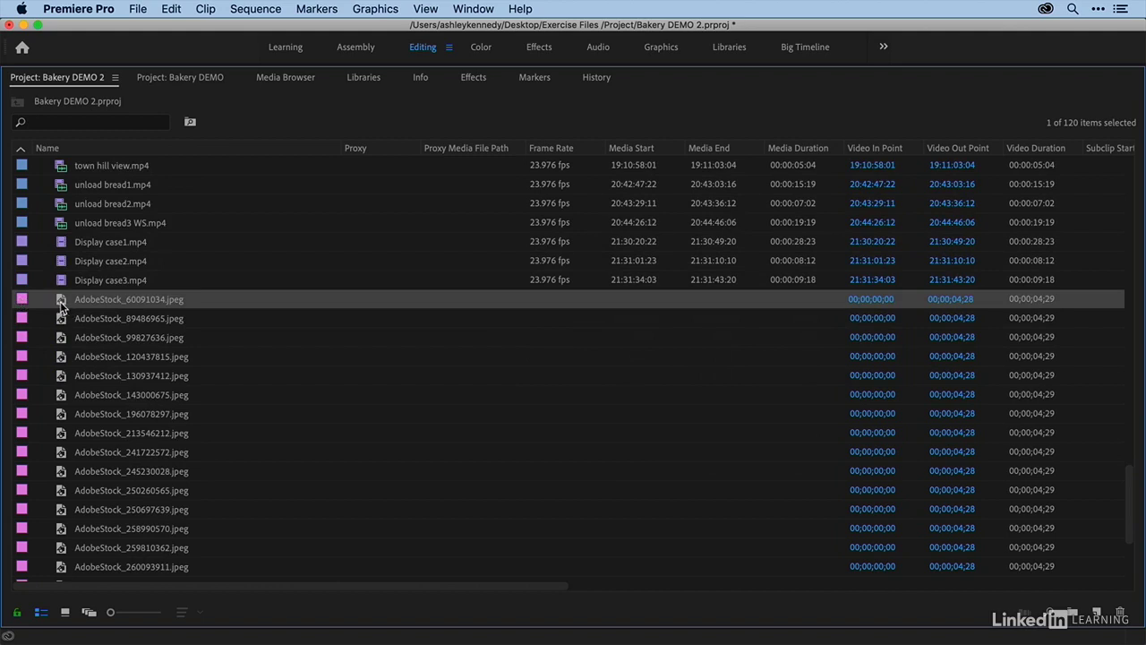
scroll(26, 349, "down", 10)
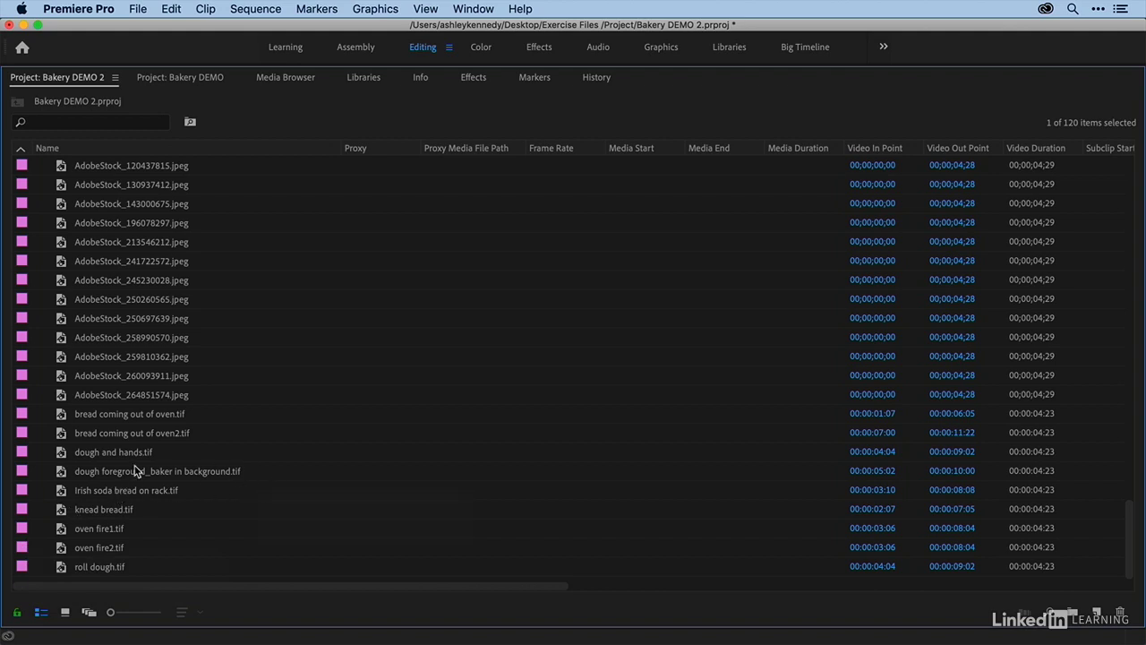
scroll(136, 472, "up", 3)
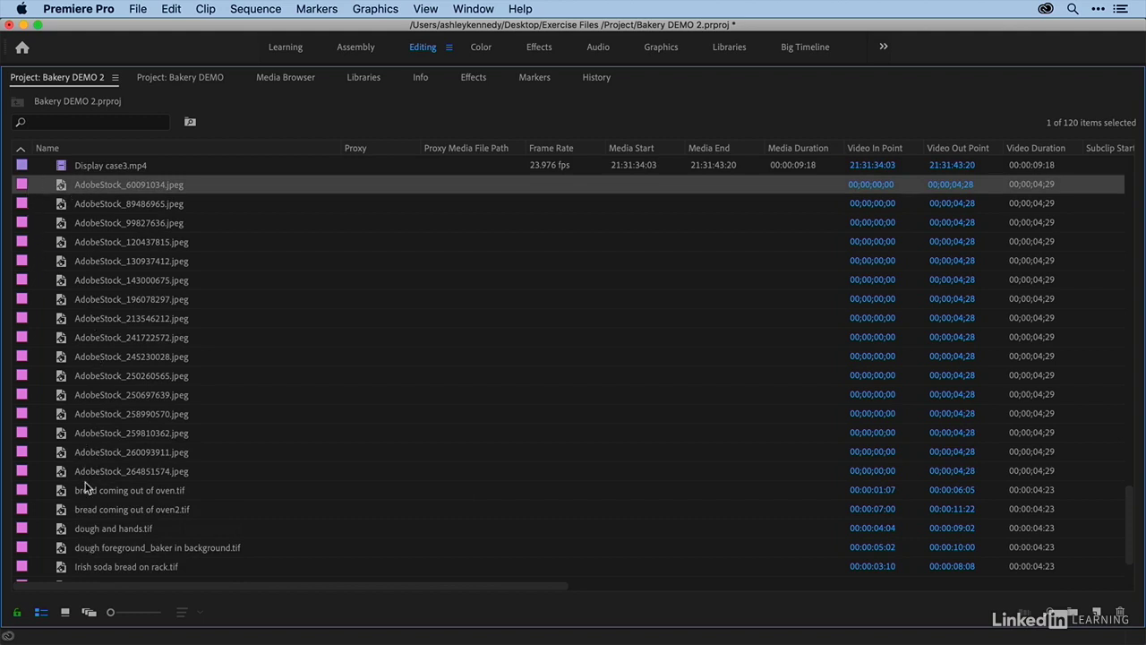
scroll(83, 483, "down", 2)
scroll(81, 482, "up", 2)
scroll(81, 483, "up", 1)
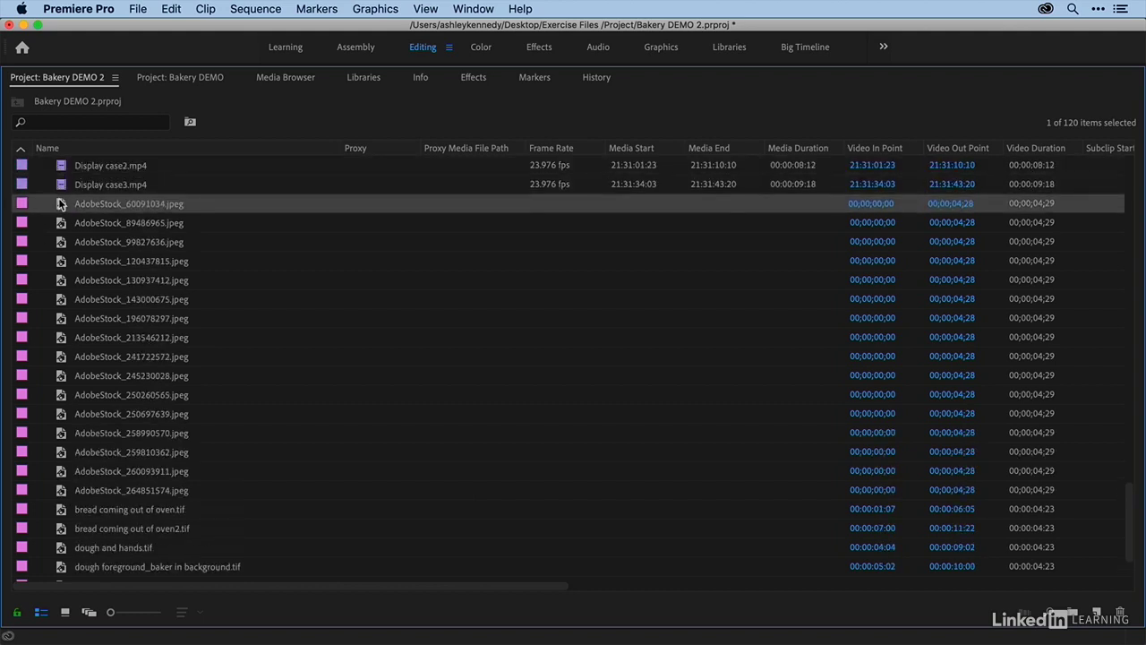
left_click(60, 492, "shift")
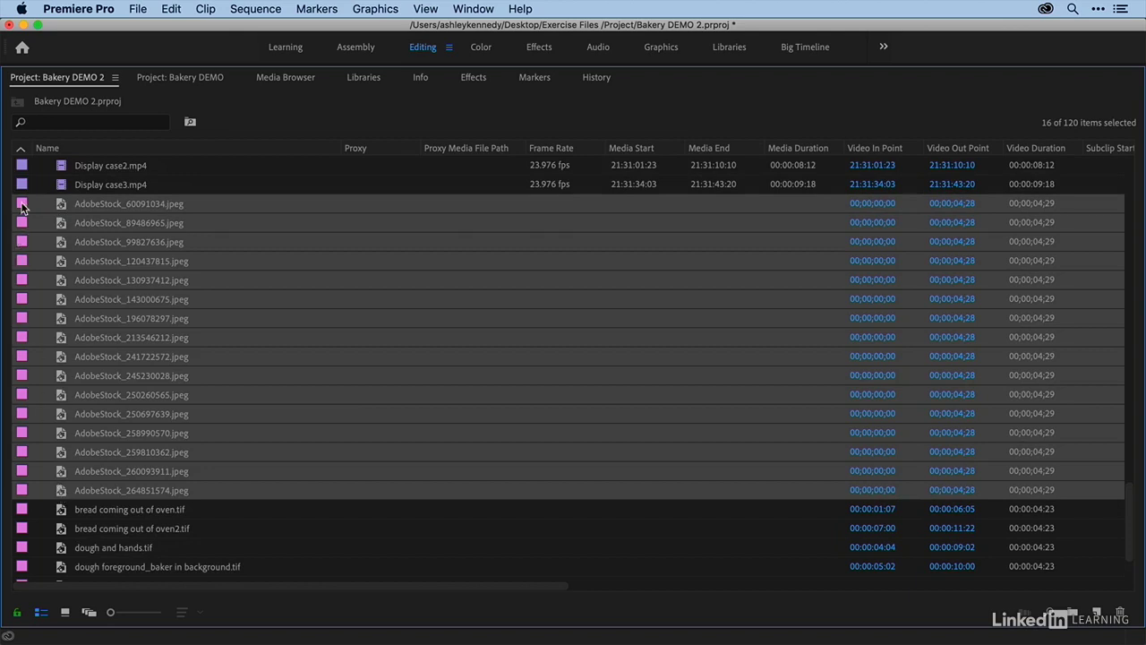
scroll(22, 206, "up", 2)
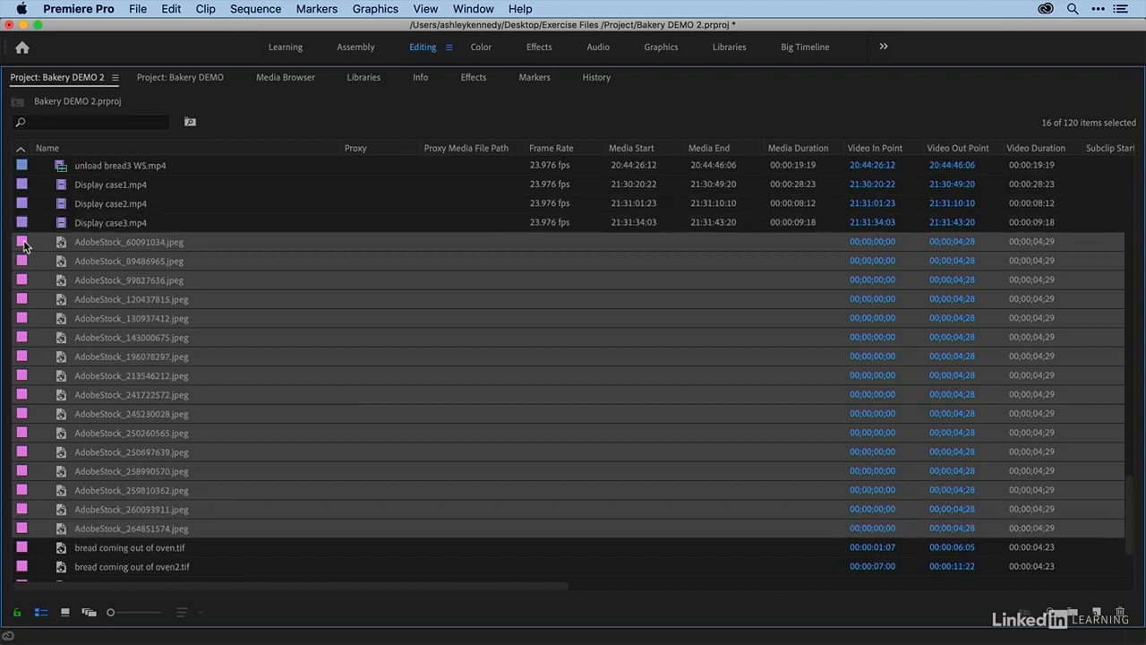
right_click(25, 246)
mouse_move(94, 550)
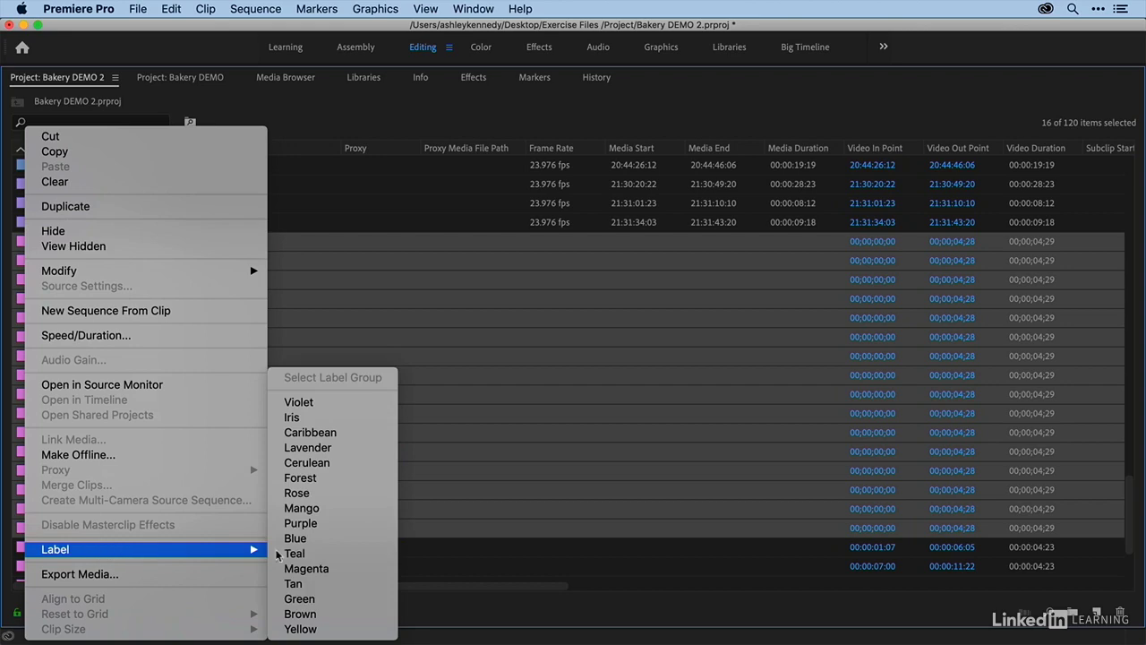
left_click(330, 567)
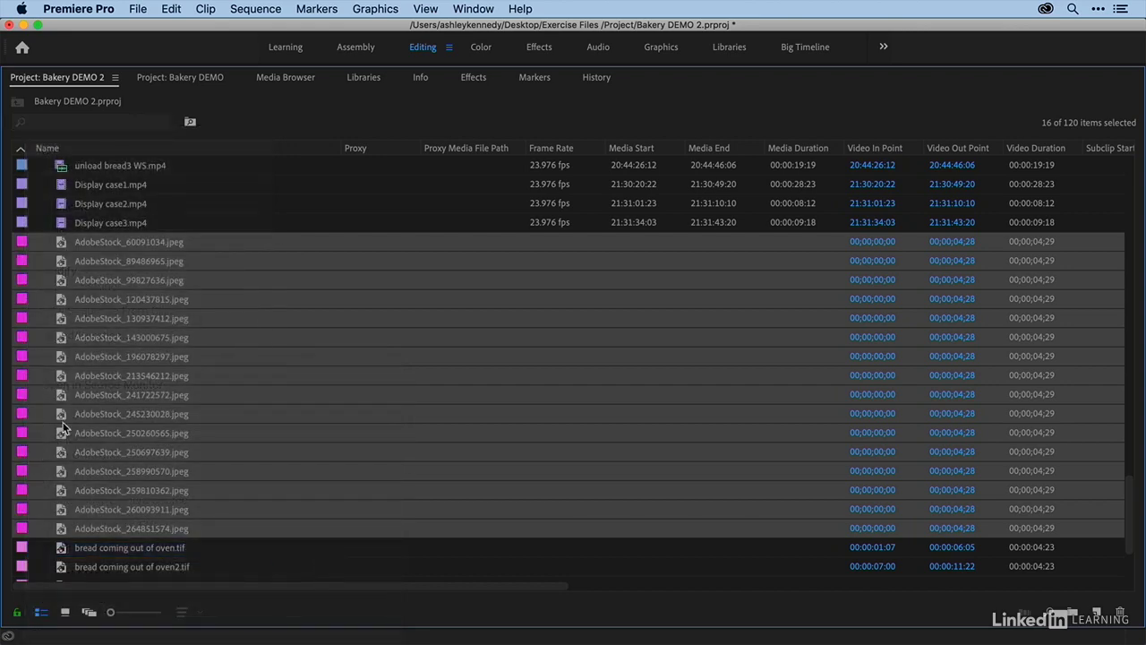
- Look over the video clips in the label-sorted list and sort the project items by name in ascending order
scroll(59, 385, "up", 10)
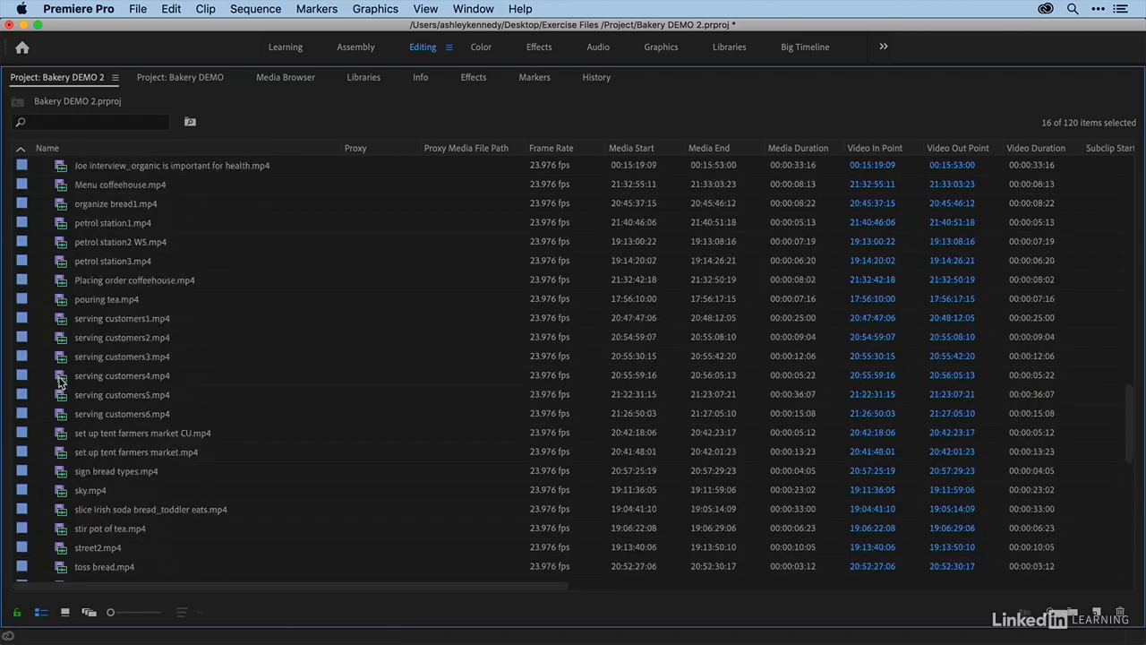
scroll(60, 382, "up", 10)
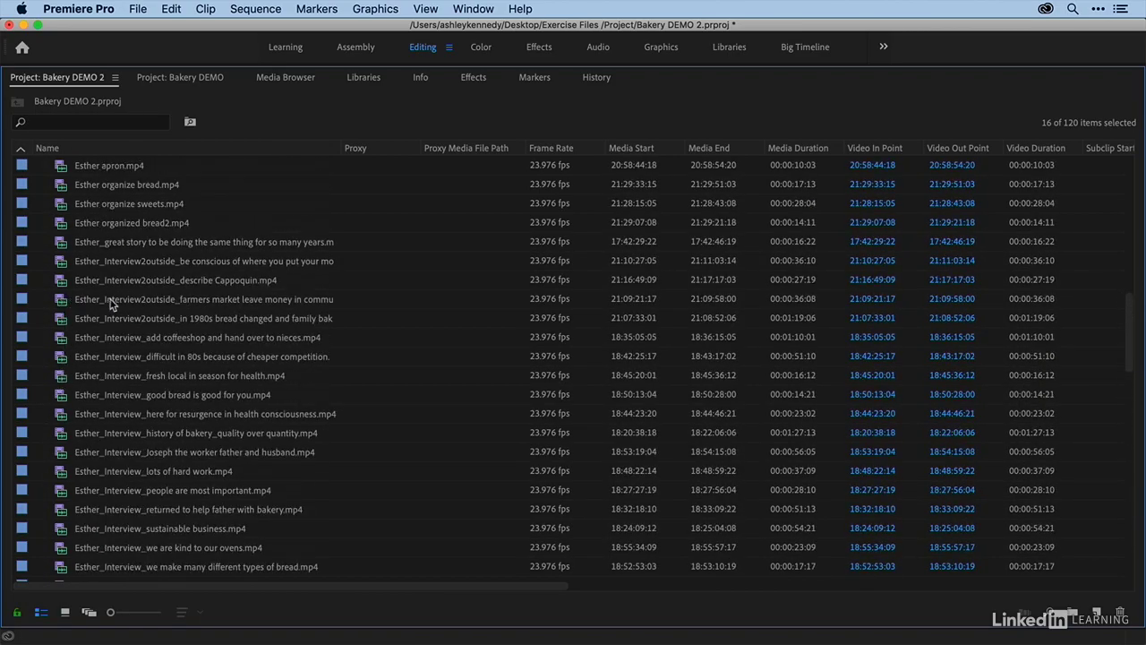
scroll(135, 304, "up", 3)
scroll(94, 322, "up", 3)
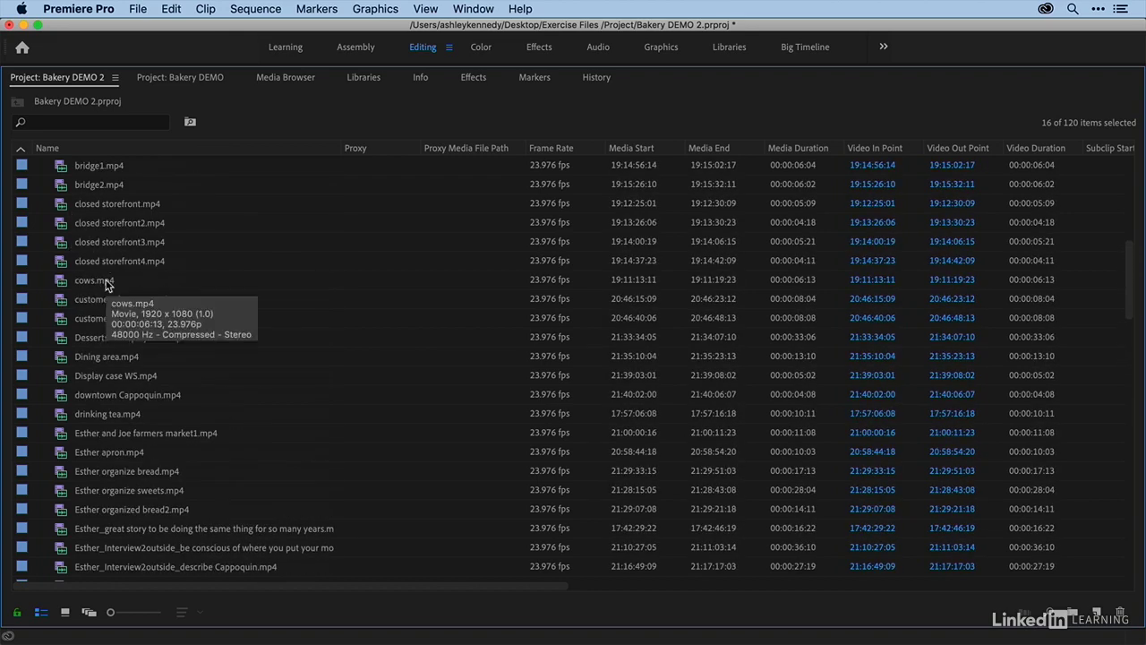
scroll(72, 348, "up", 7)
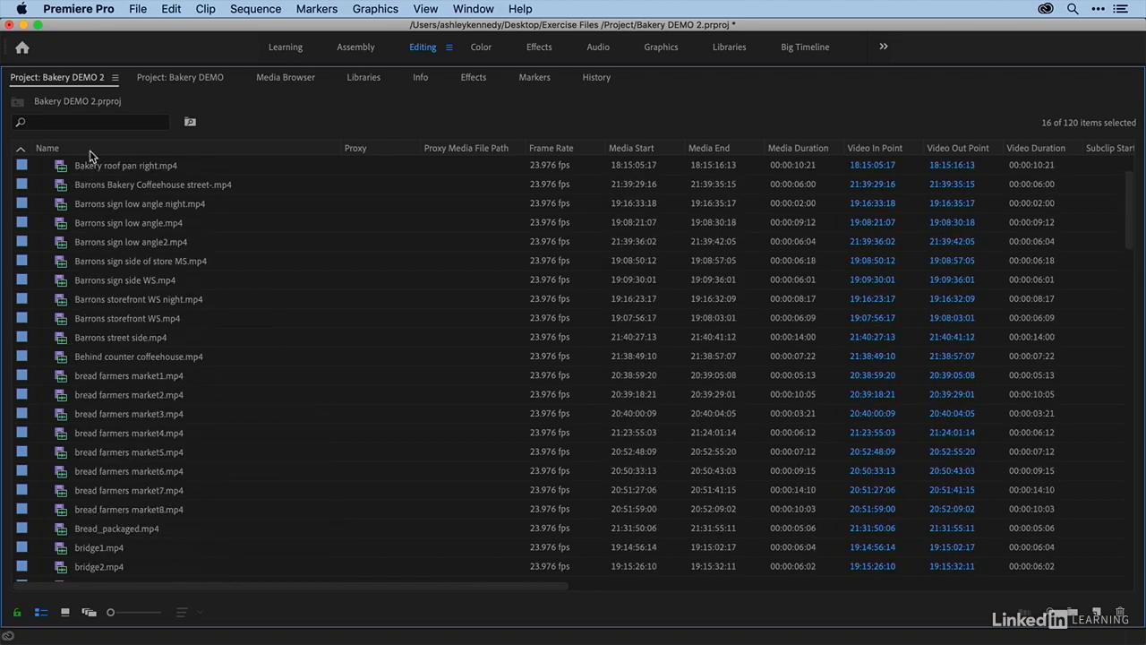
scroll(88, 284, "down", 3)
scroll(87, 285, "down", 7)
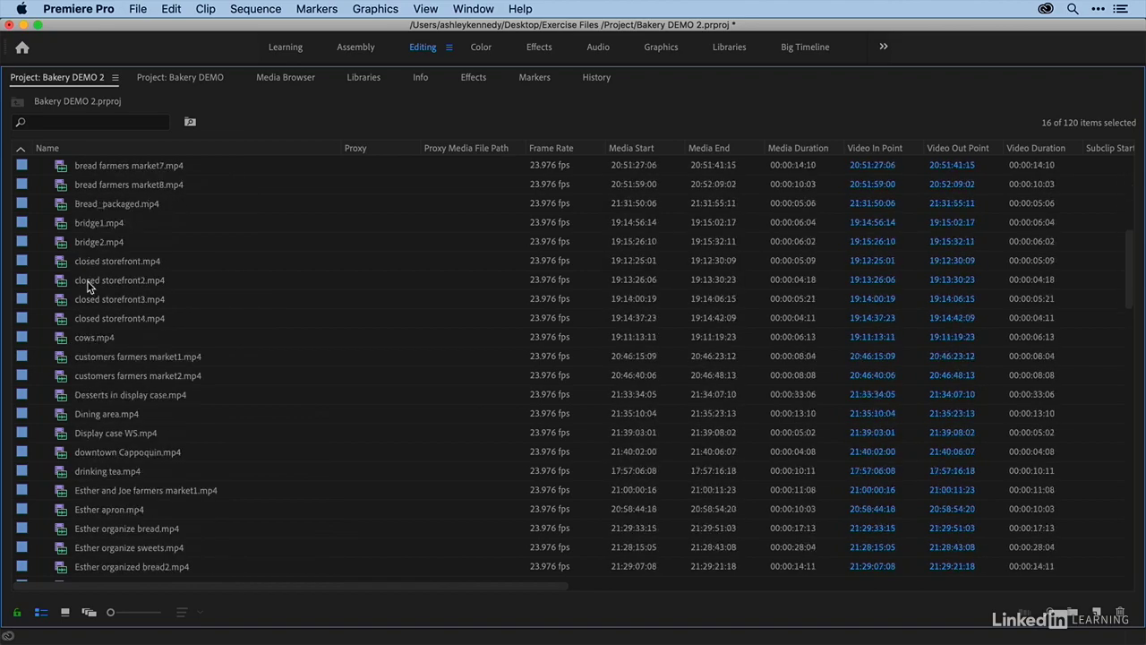
scroll(143, 376, "up", 10)
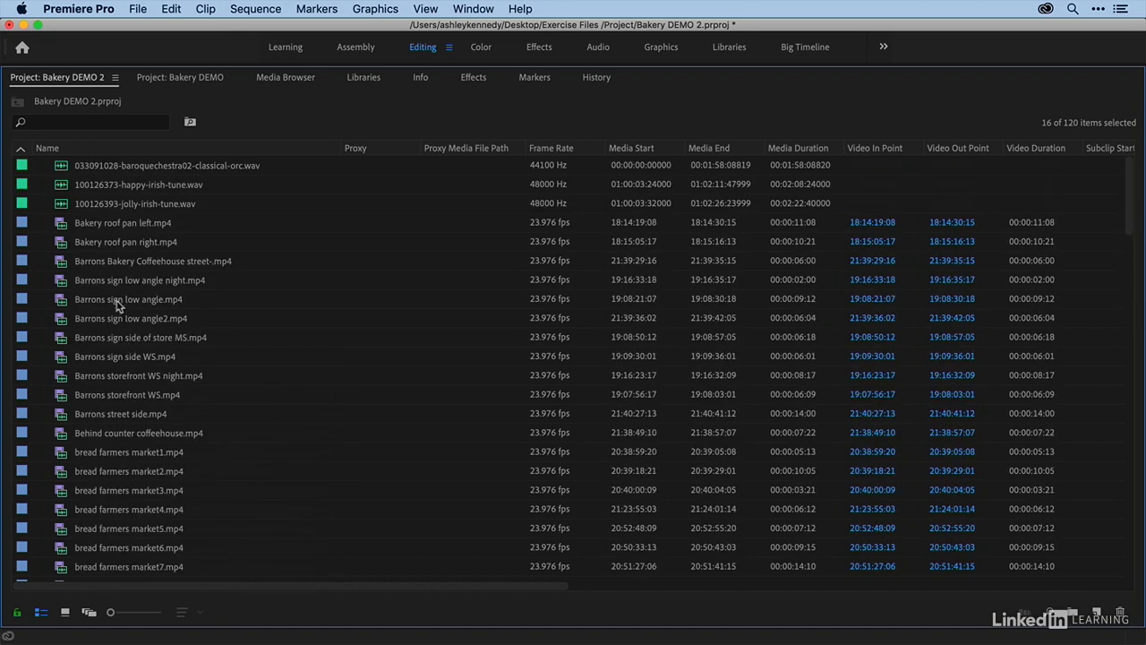
left_click(110, 149)
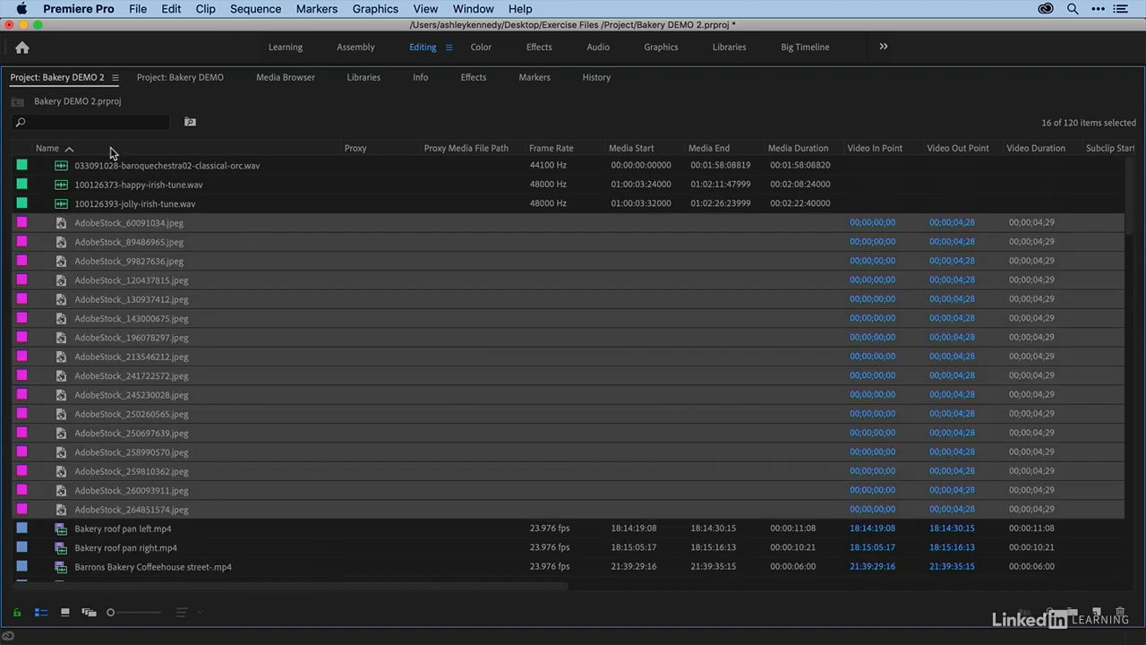
- Select the consecutive Interview2outside and Interview clips, ending with "we make many different types of bread", and set their label color to Blue
scroll(117, 251, "down", 12)
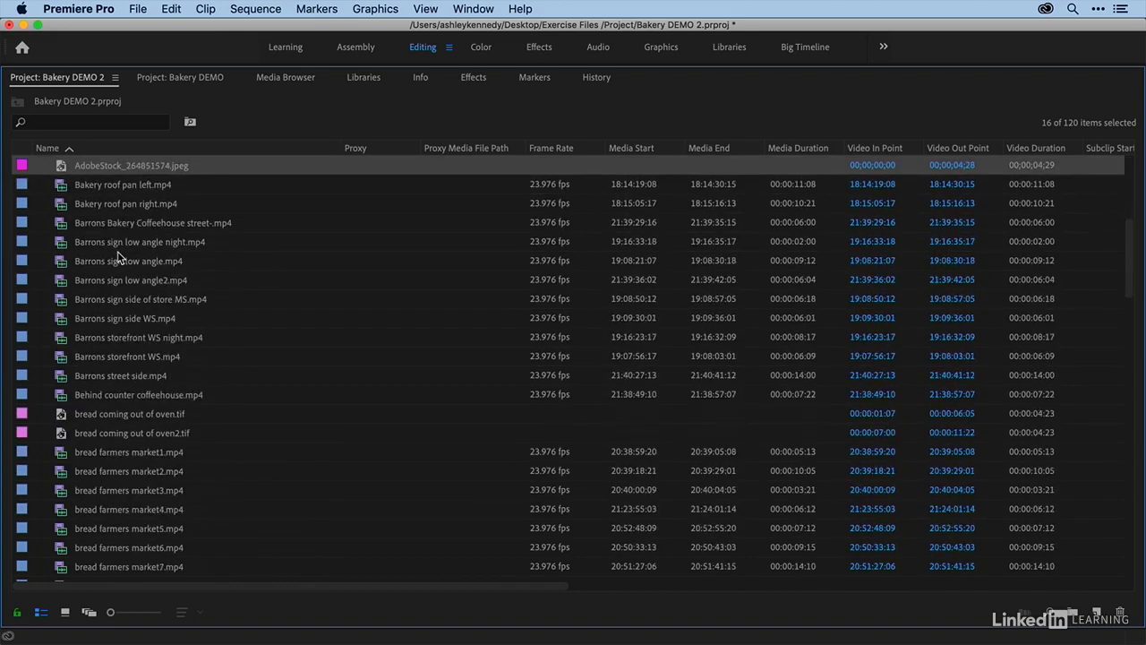
scroll(117, 257, "down", 10)
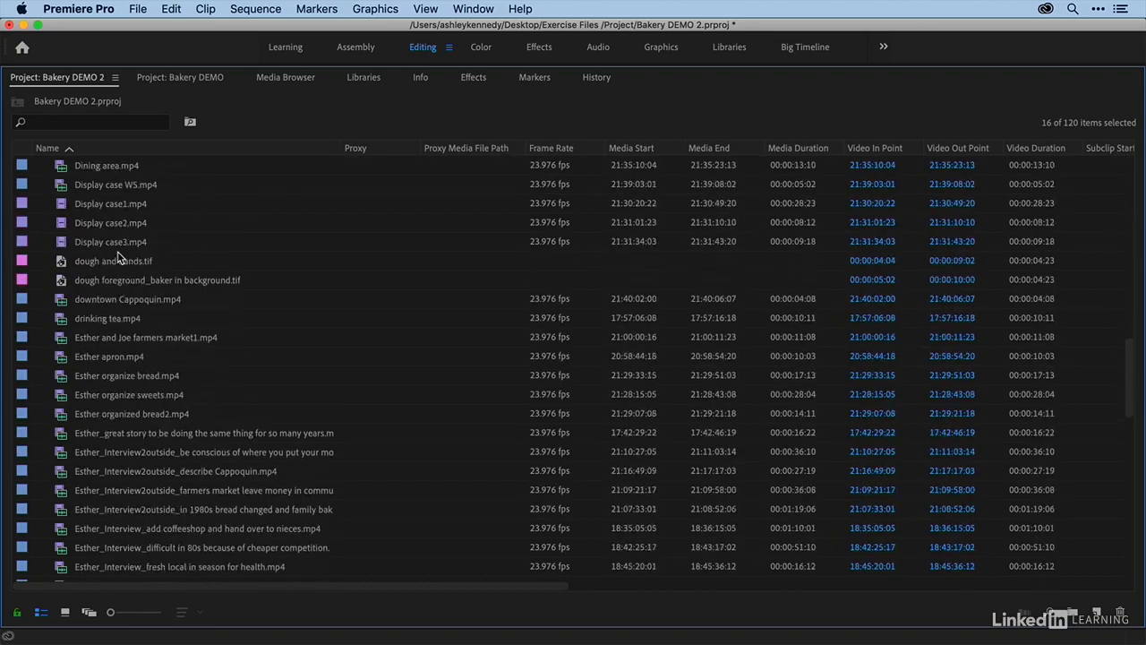
scroll(117, 257, "down", 3)
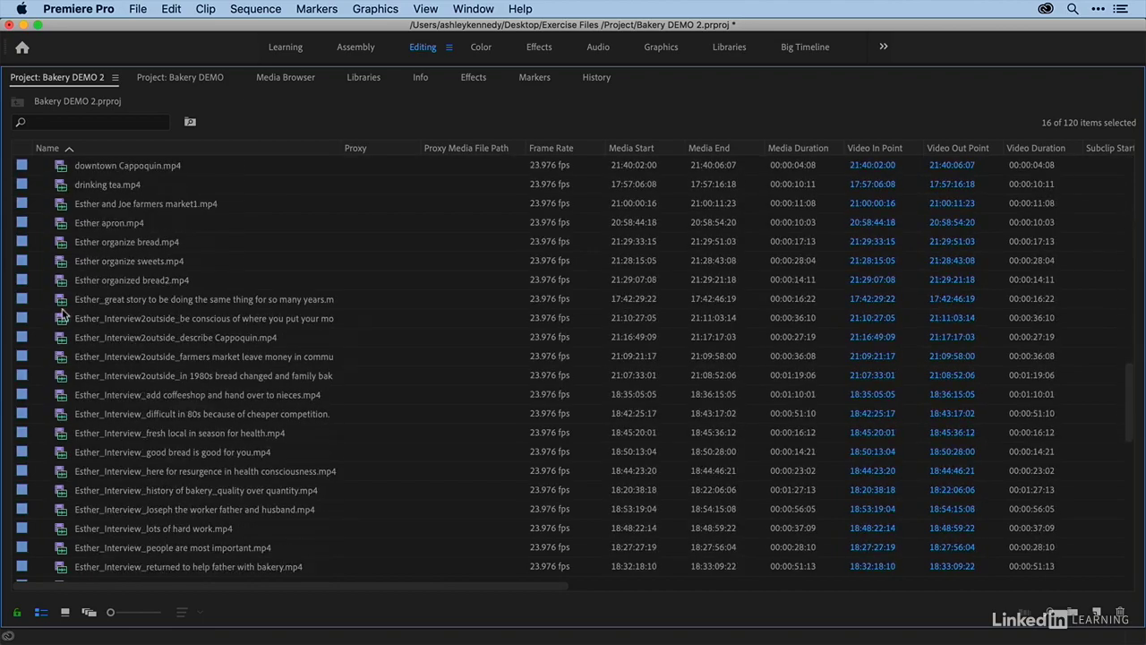
left_click(63, 318)
scroll(61, 324, "down", 3)
scroll(60, 324, "down", 4)
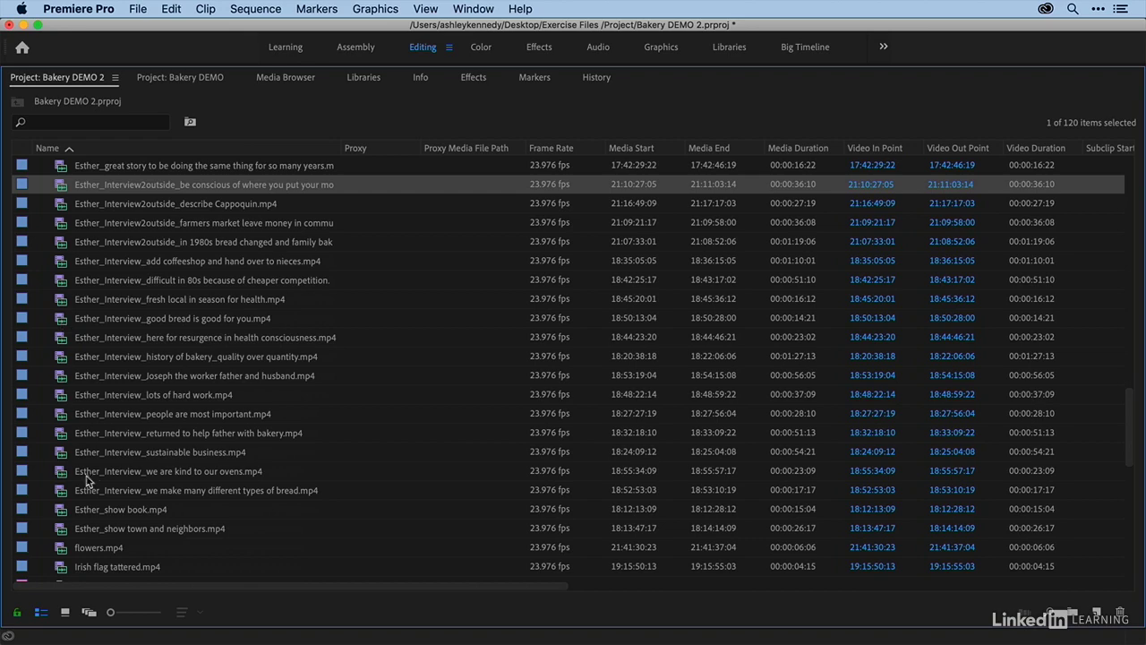
left_click(61, 492, "shift")
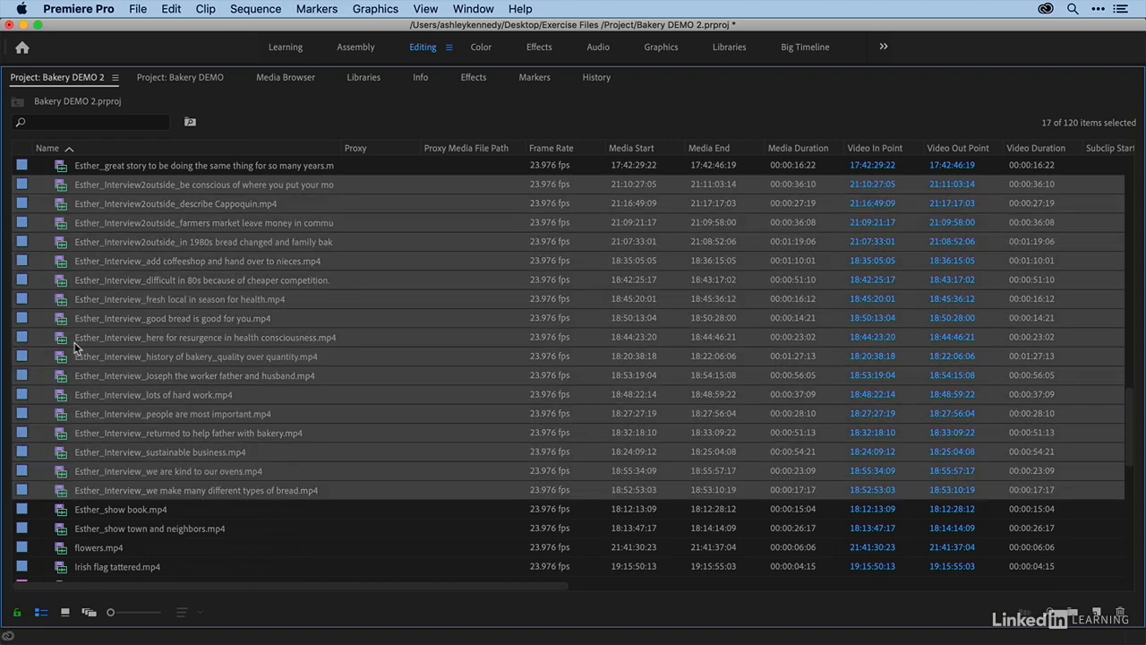
scroll(74, 345, "up", 5)
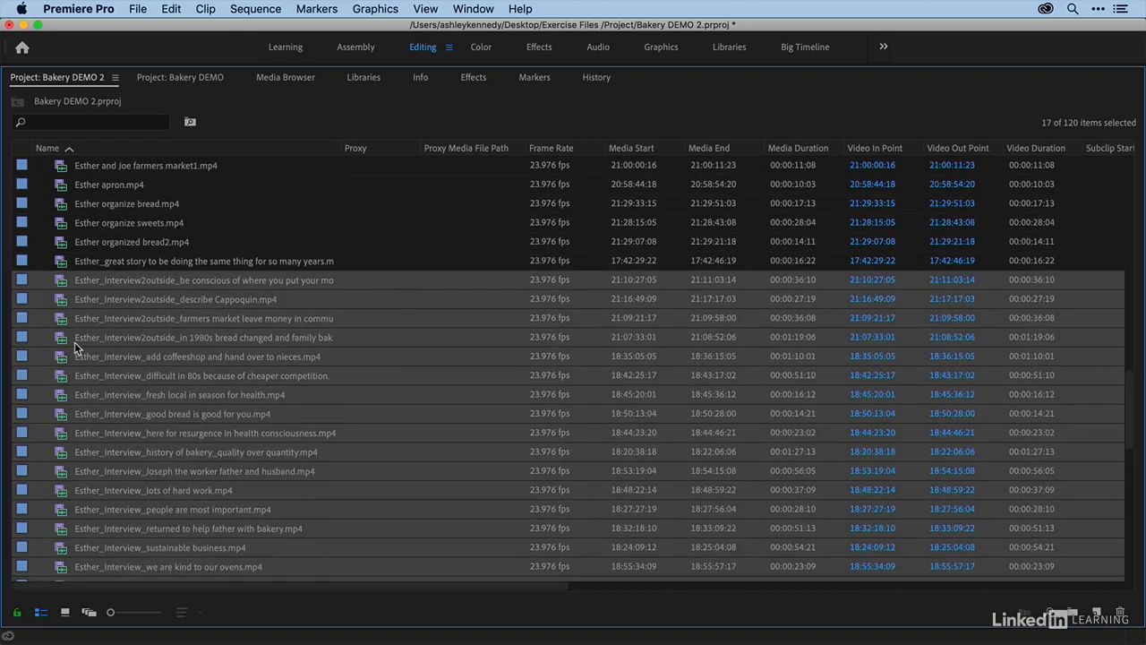
right_click(20, 282)
mouse_move(63, 555)
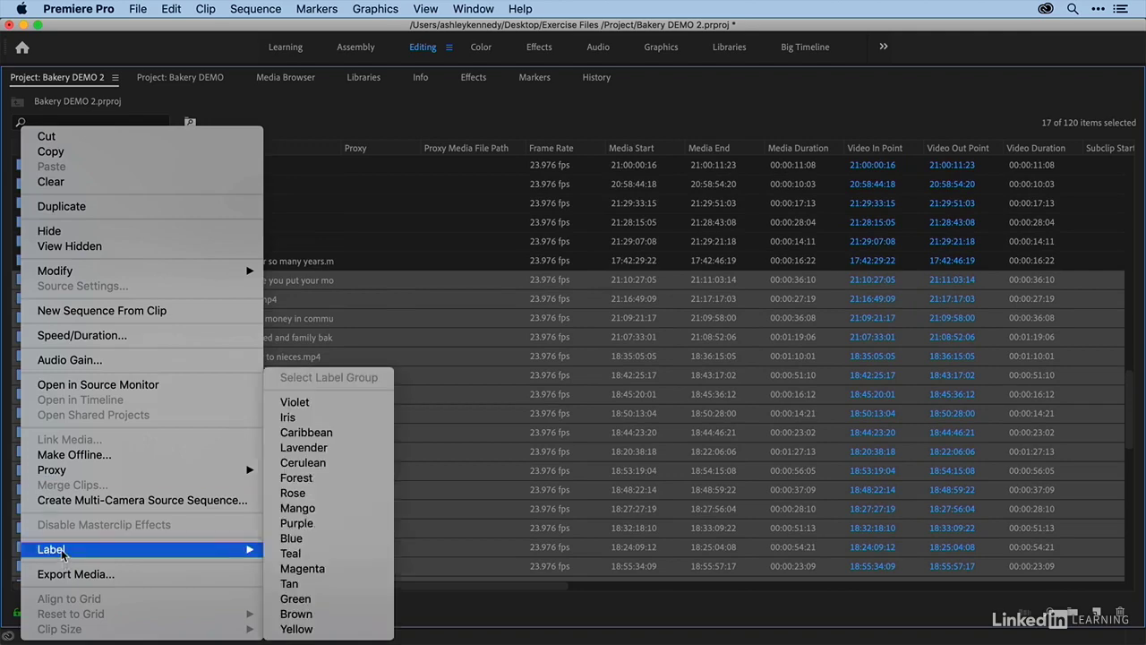
left_click(321, 541)
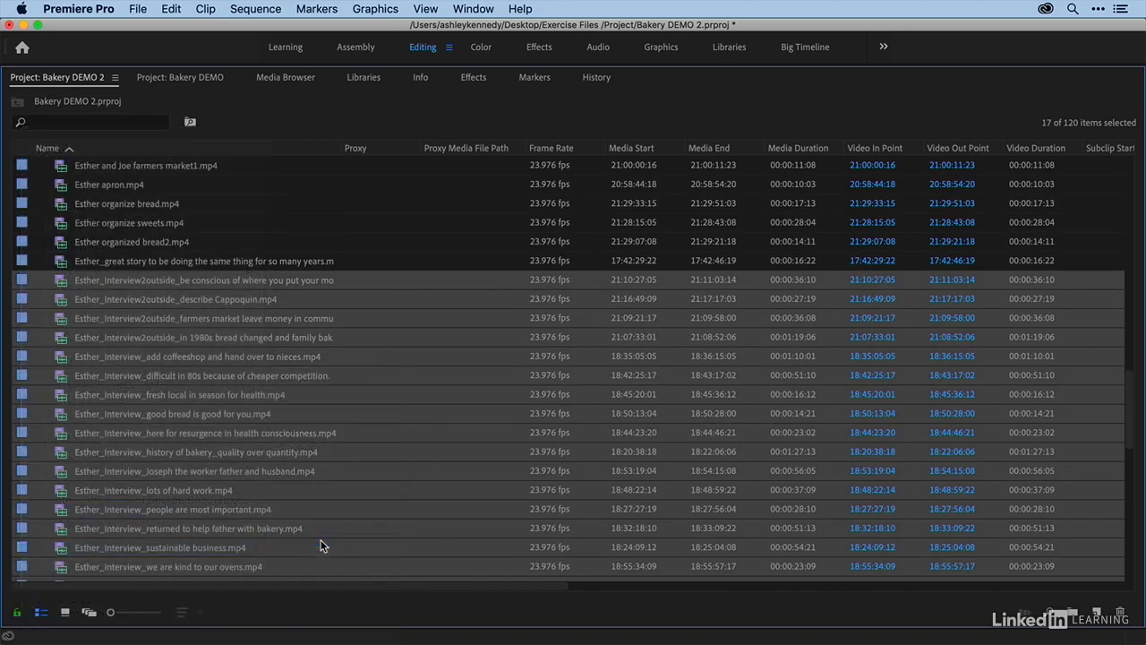
- Add the Media Type property from Premiere Pro Project Metadata to the columns displayed for the project items
scroll(13, 358, "up", 9)
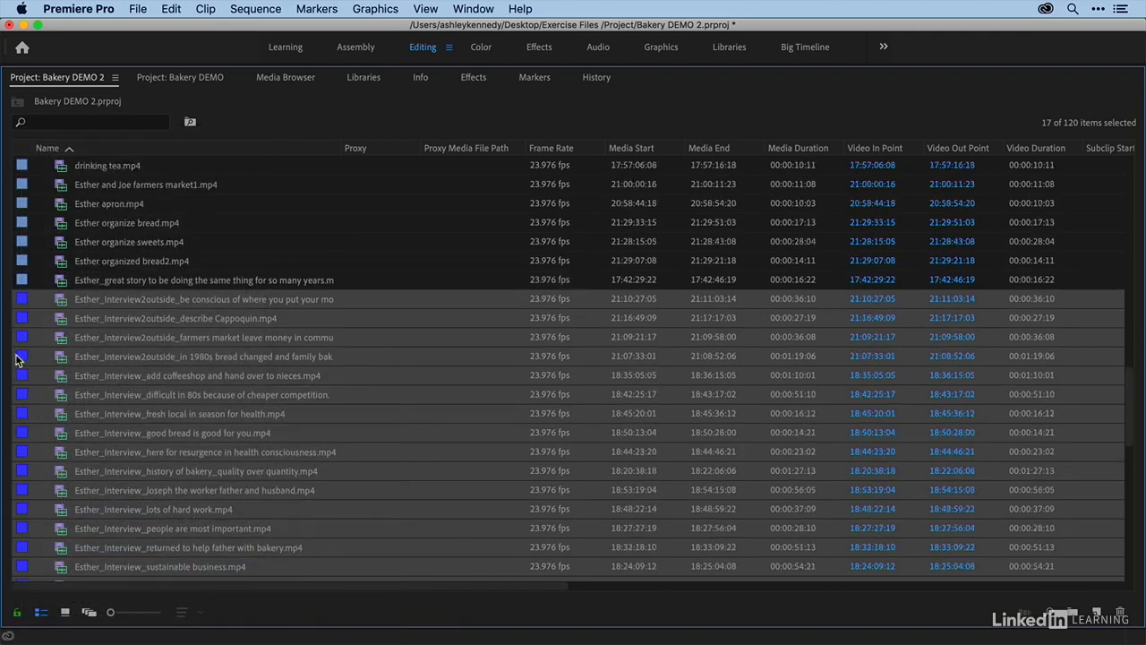
scroll(16, 358, "up", 18)
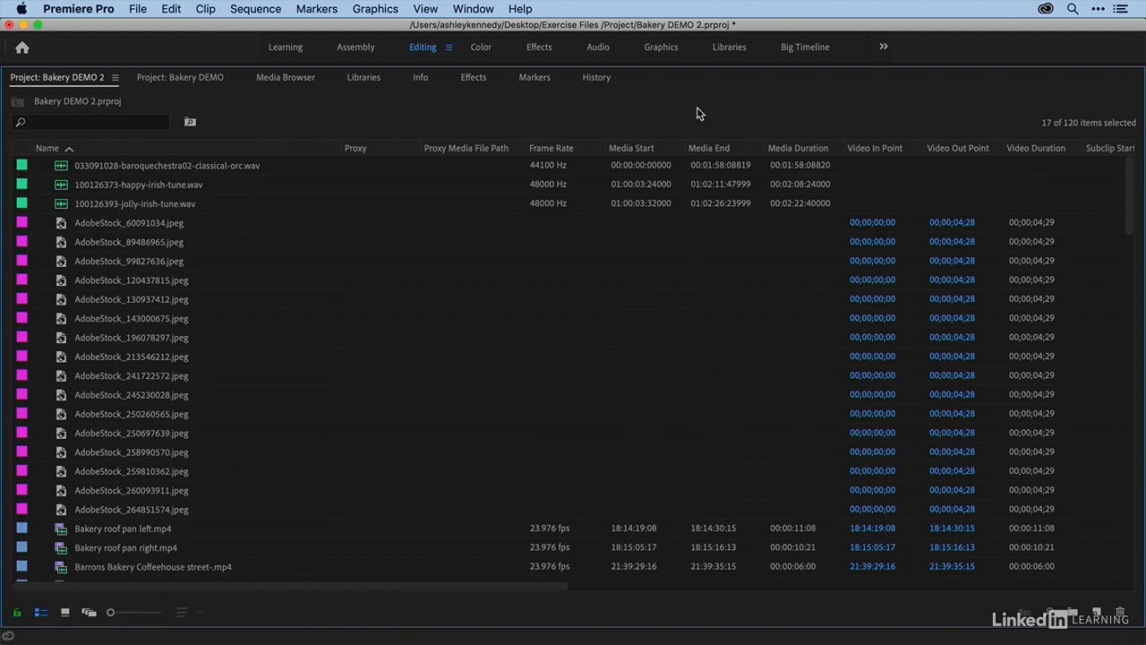
right_click(308, 150)
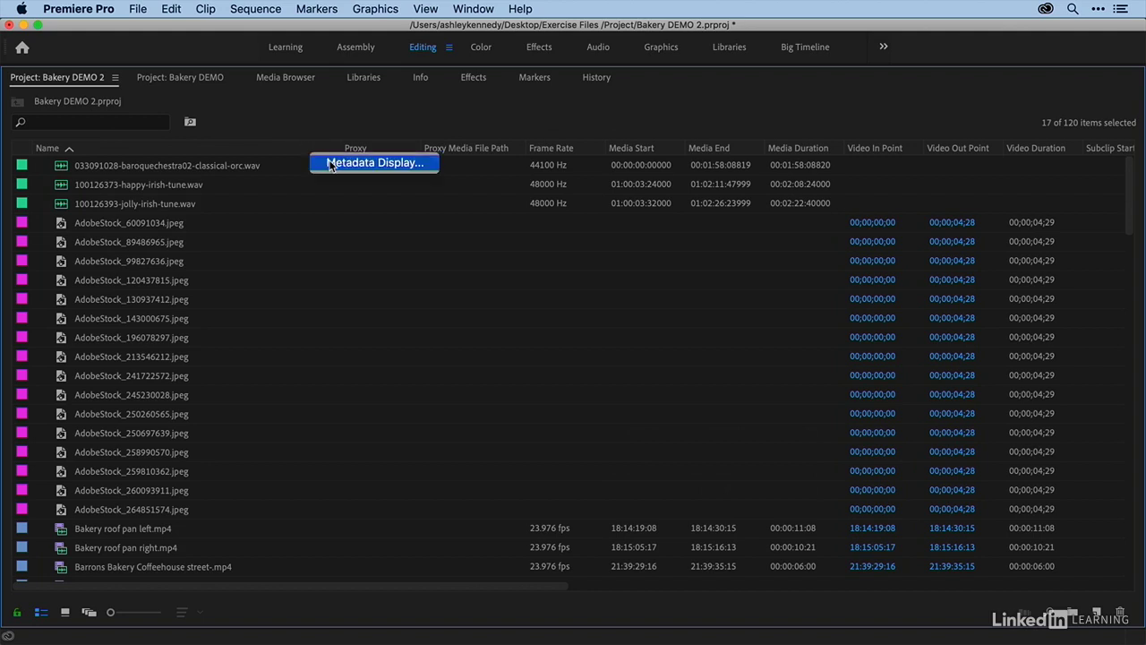
left_click(330, 163)
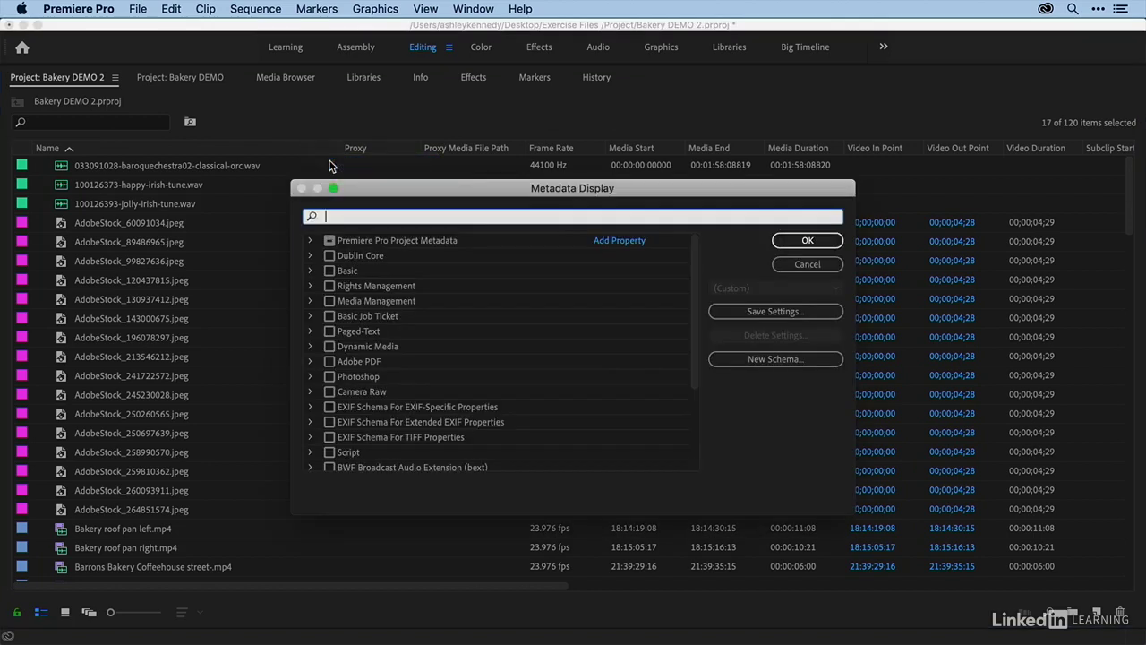
left_click(310, 241)
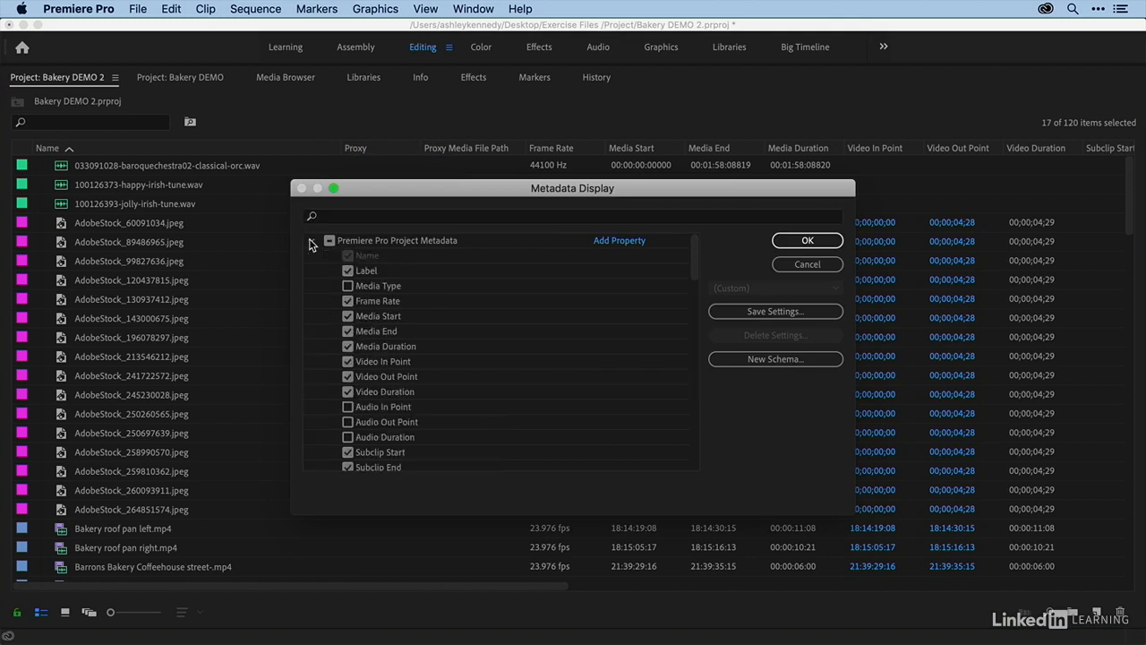
left_click(347, 287)
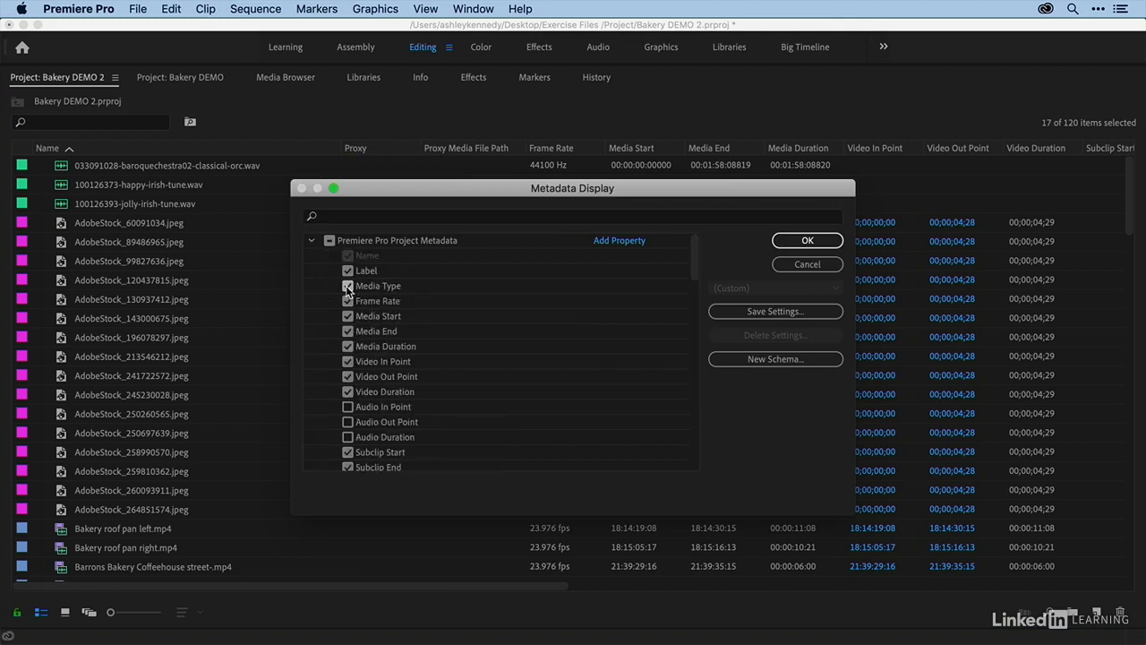
left_click(792, 246)
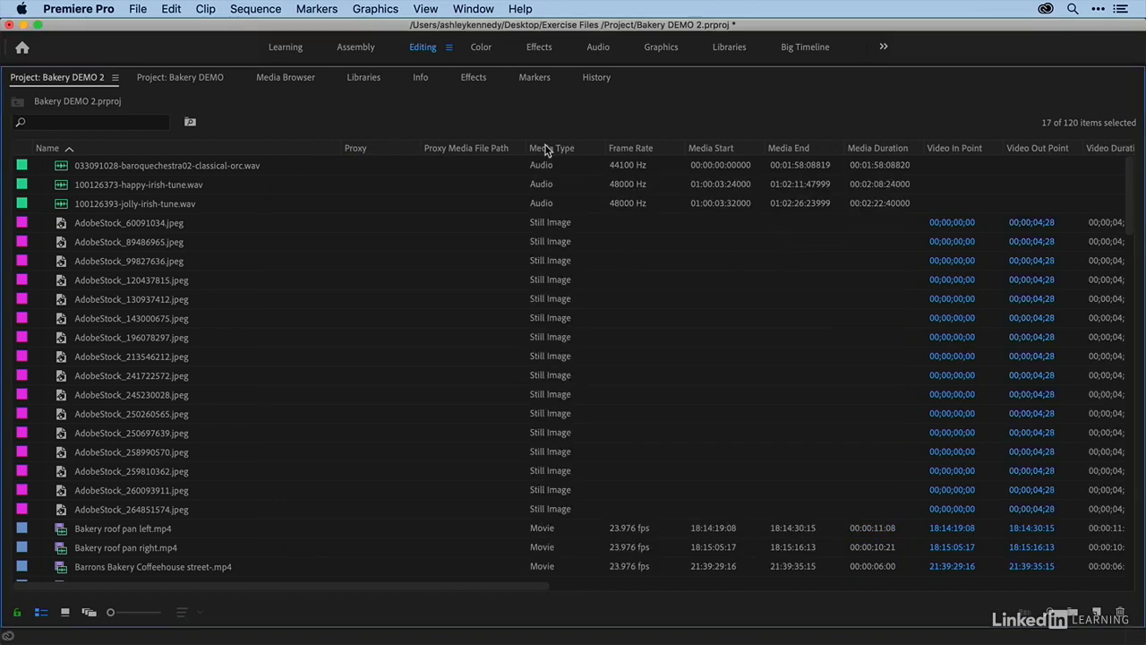
- Move the Media Type column directly after Name, sort the items by it in descending order, and look over the sorted list
left_click_drag(547, 151, 348, 154)
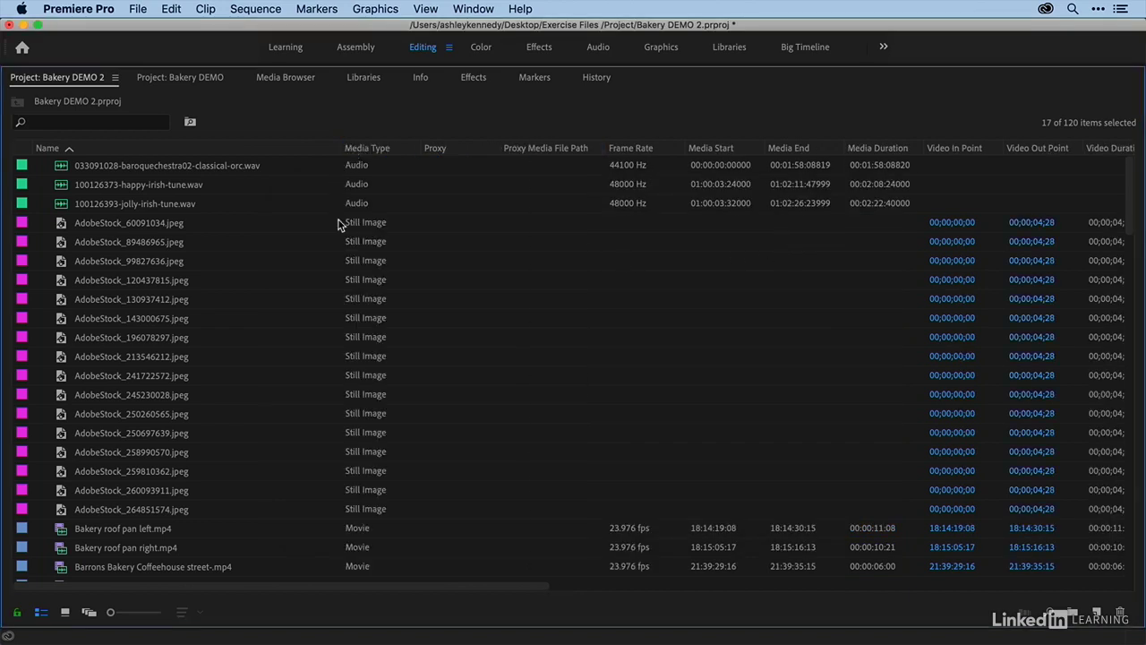
left_click(355, 149)
left_click(355, 149)
scroll(369, 201, "down", 5)
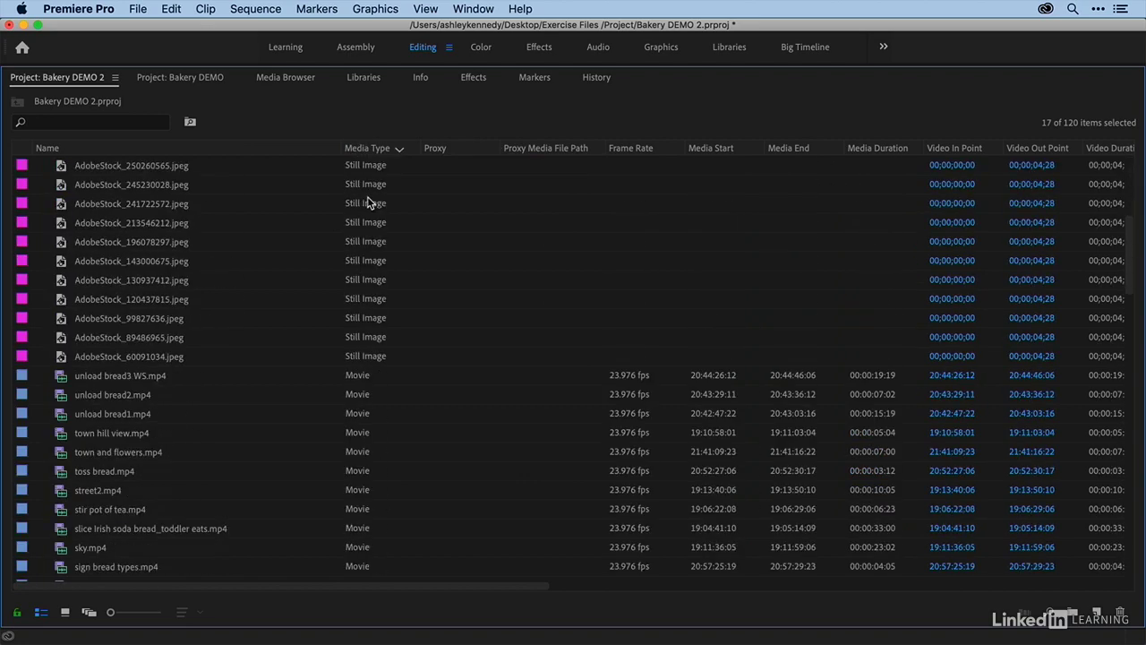
scroll(367, 202, "up", 5)
scroll(7, 190, "down", 5)
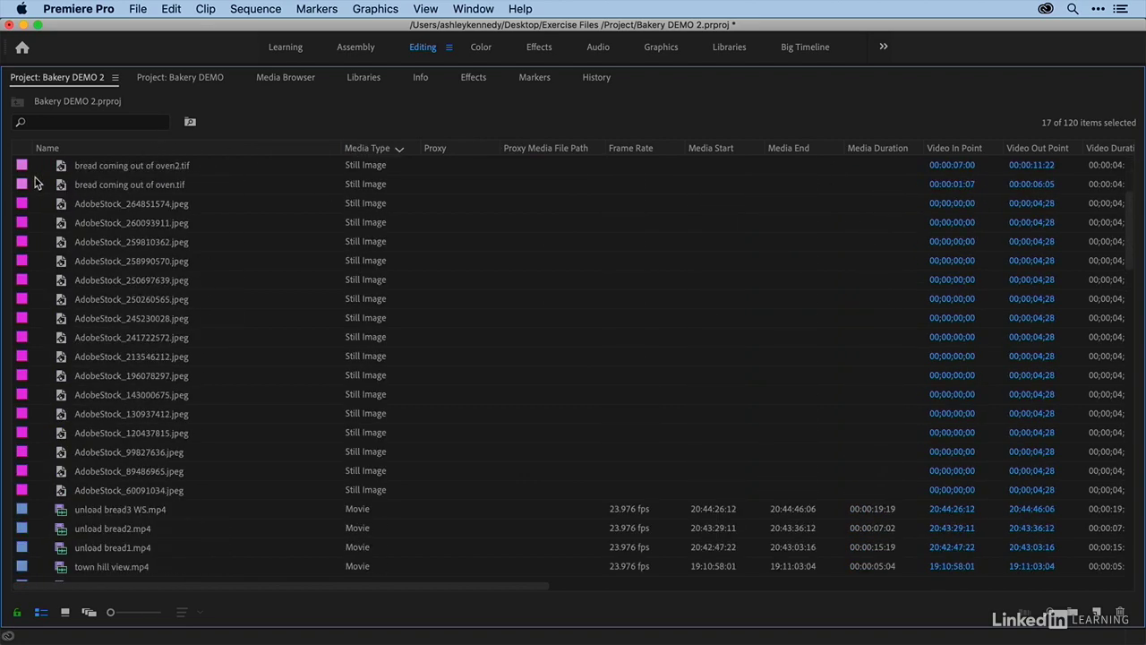
scroll(38, 190, "down", 7)
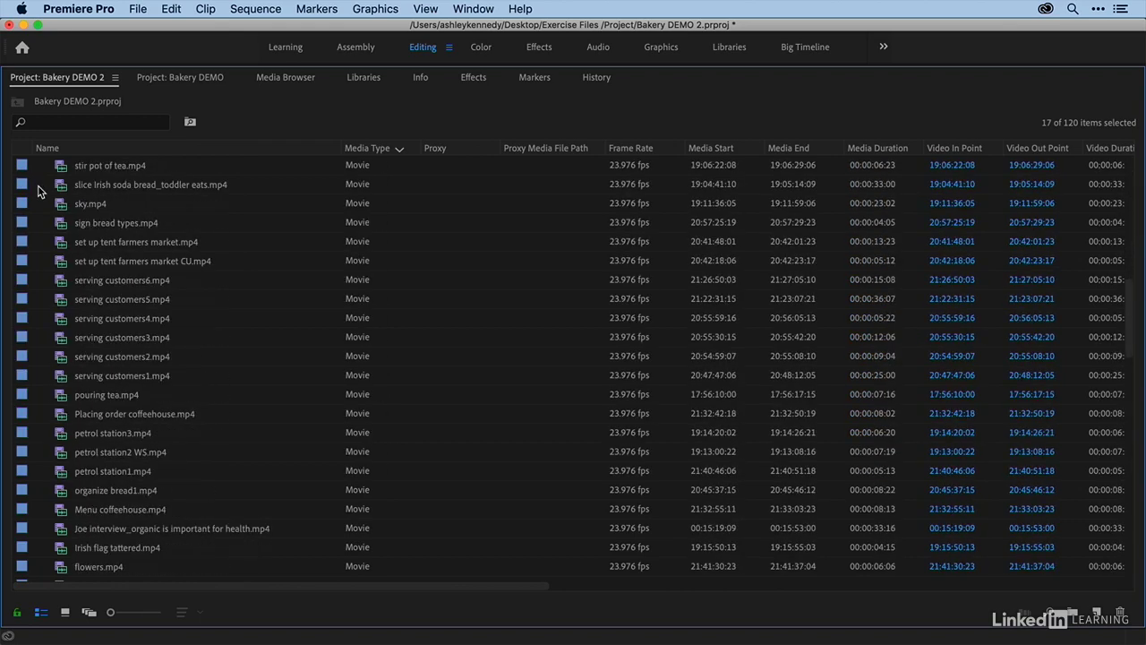
scroll(37, 190, "down", 4)
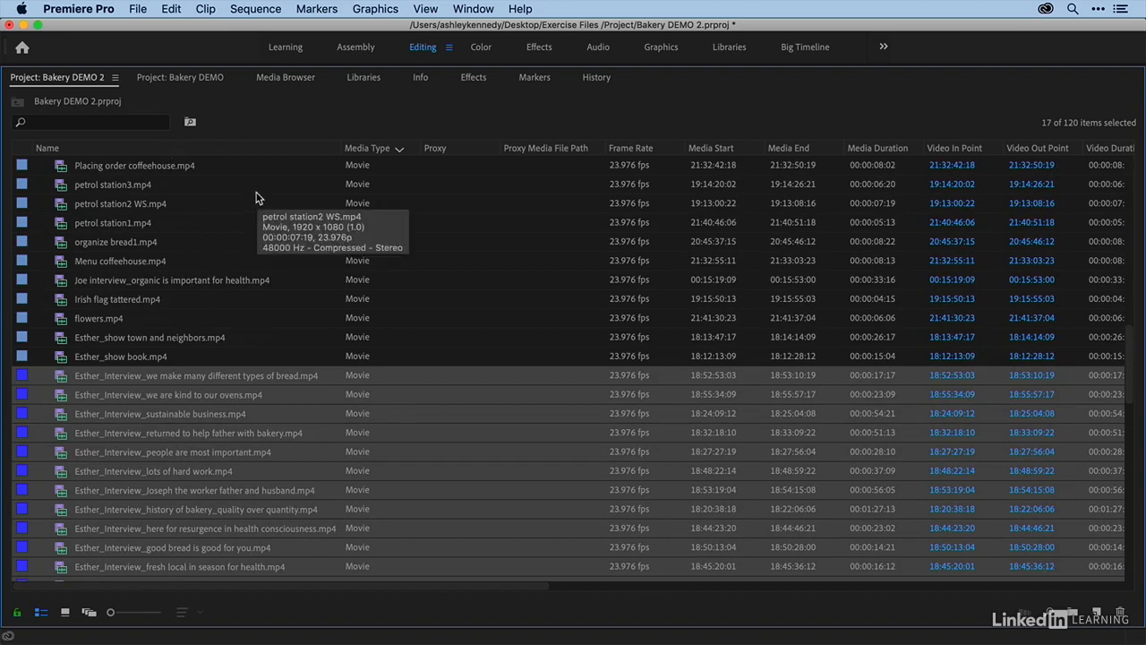
- Restore the Project panel to its normal size and create a new sequence from Display case3.mp4 in the empty timeline
key("grave")
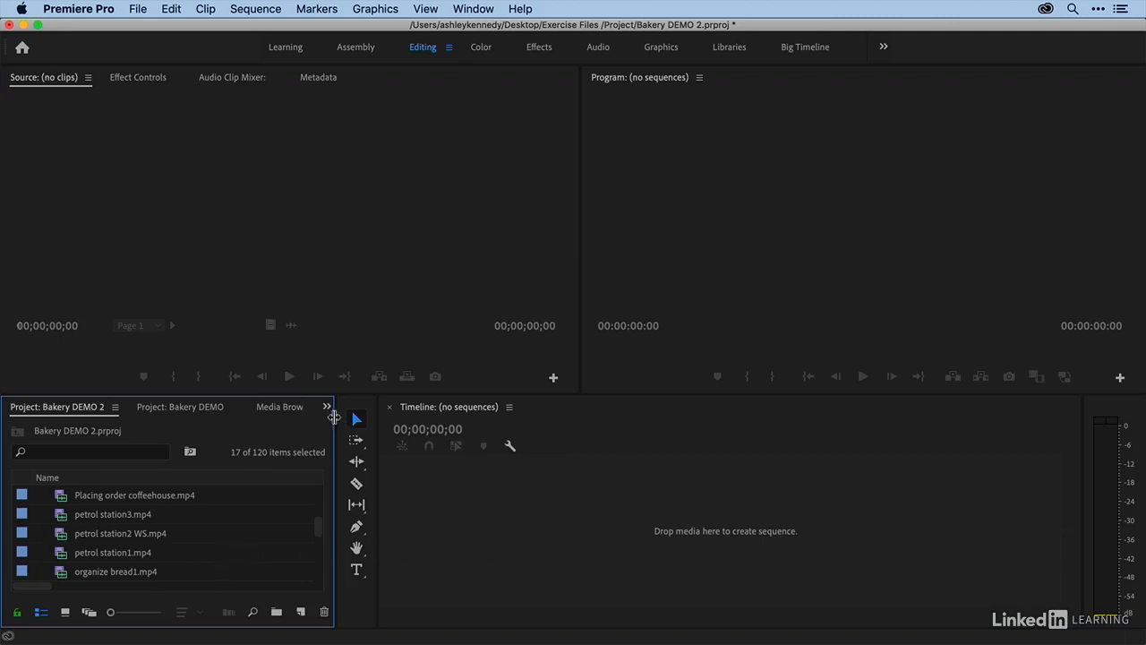
scroll(109, 552, "up", 10)
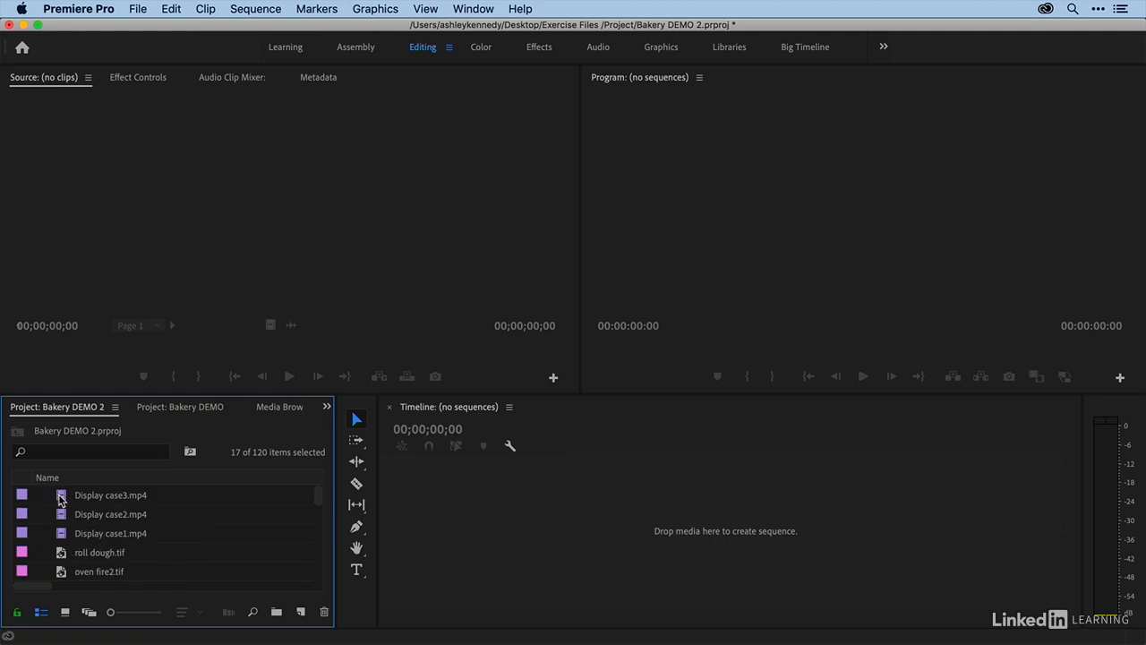
left_click(63, 498)
left_click_drag(75, 498, 484, 522)
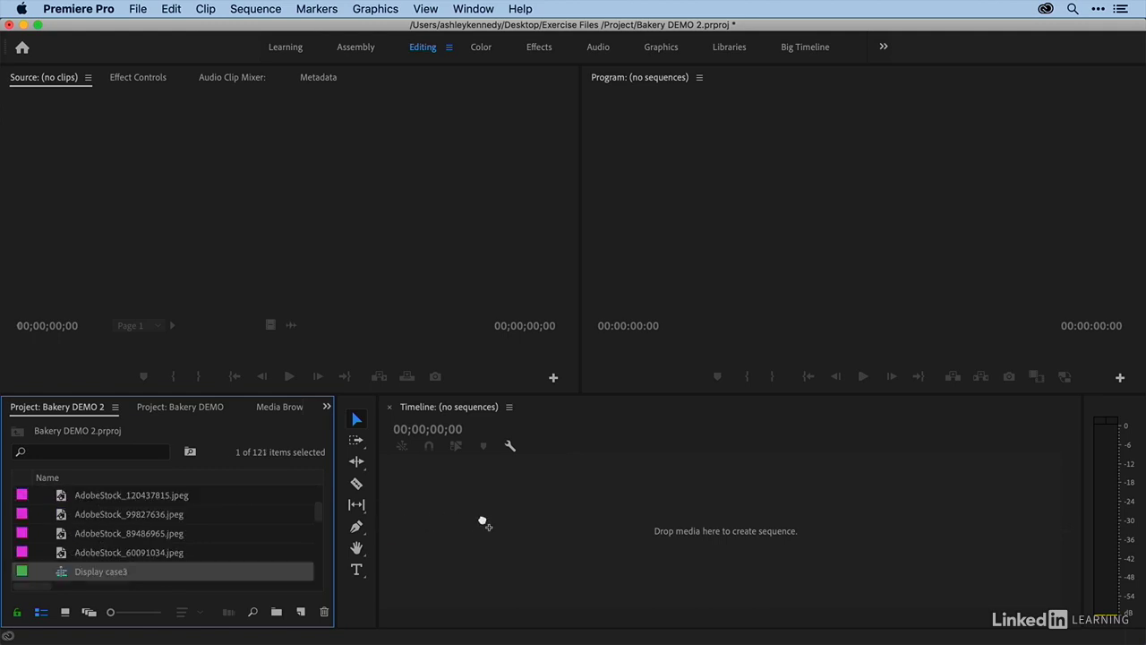
- Add roll dough.tif and AdobeStock_260093911.jpeg one after the other on V1, directly following the Display case3 clip
scroll(81, 528, "up", 5)
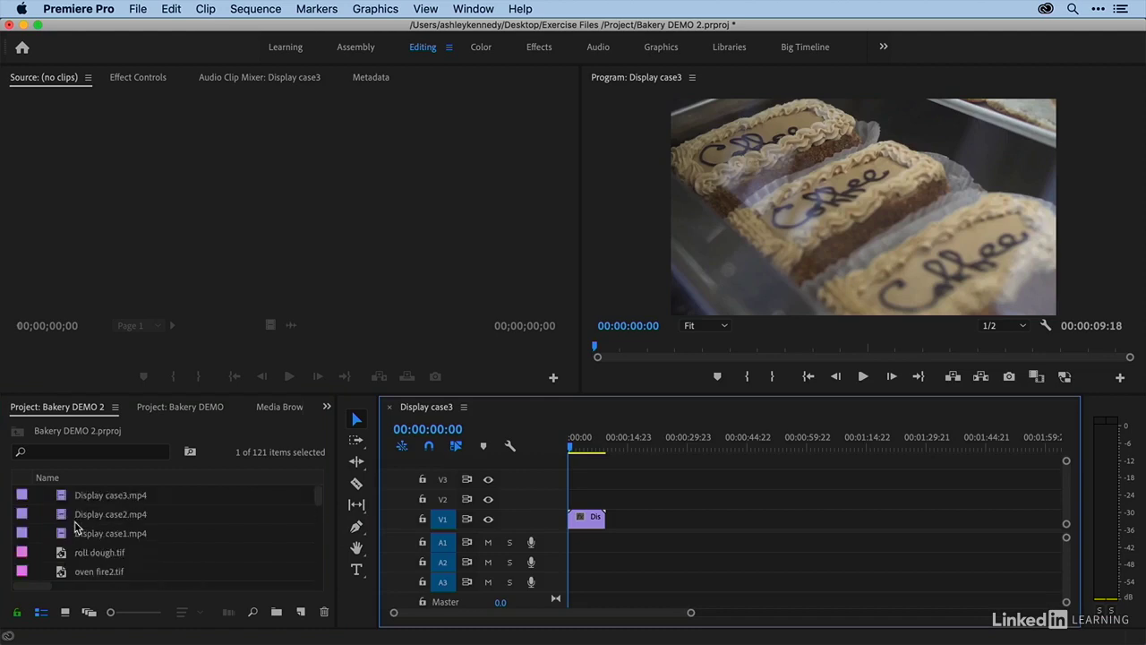
left_click(63, 557)
left_click_drag(98, 557, 615, 528)
scroll(116, 528, "down", 5)
scroll(117, 528, "down", 10)
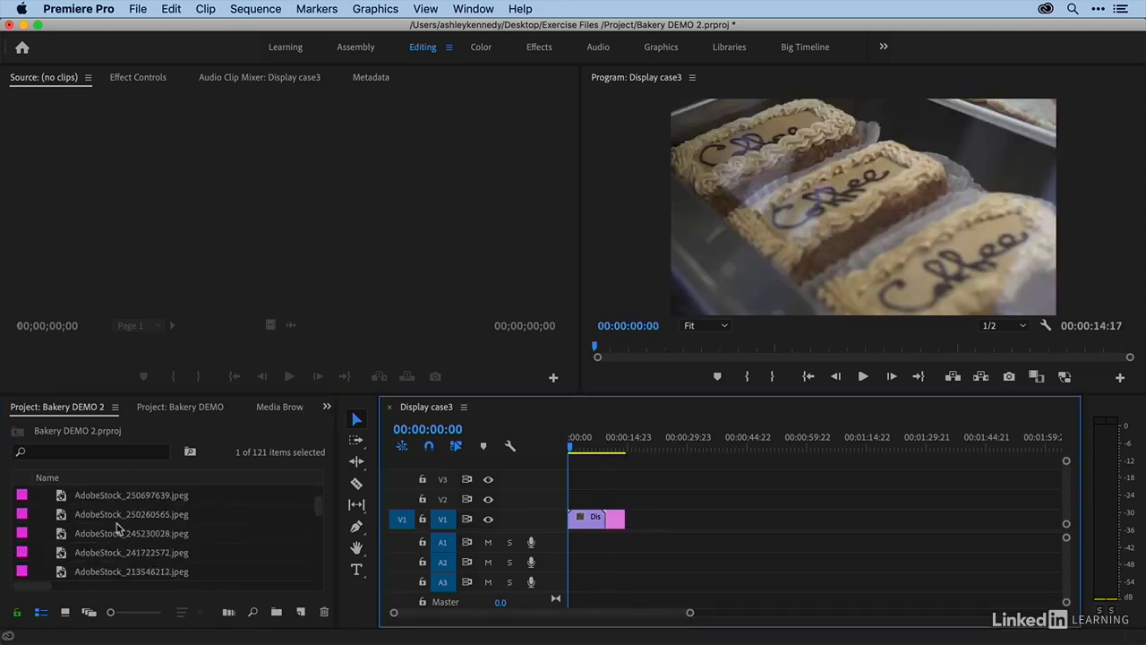
left_click_drag(62, 520, 637, 529)
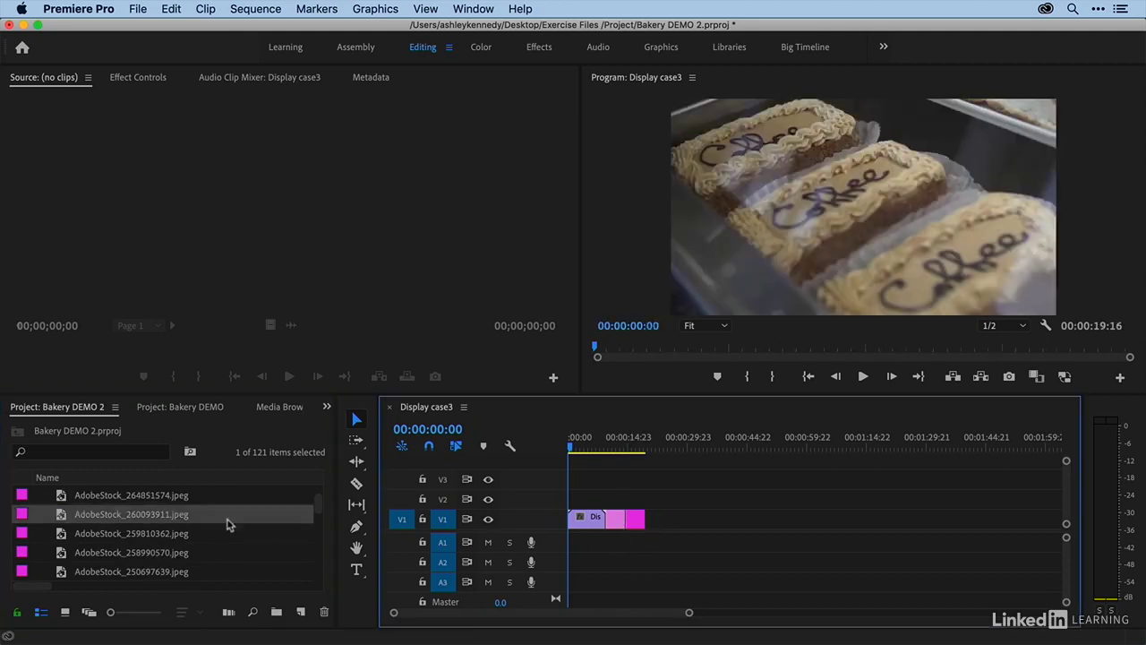
- Append unload bread3 WS.mp4 and the Interview clip "we make many different types of bread" to the end of the sequence
scroll(154, 519, "down", 8)
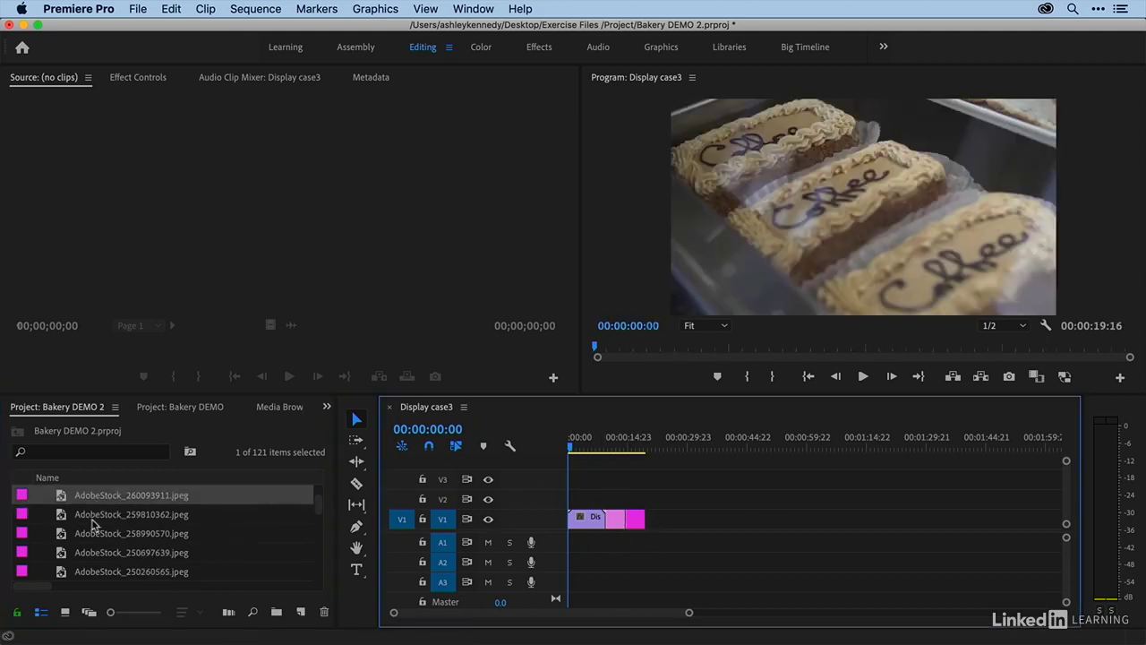
scroll(64, 533, "down", 3)
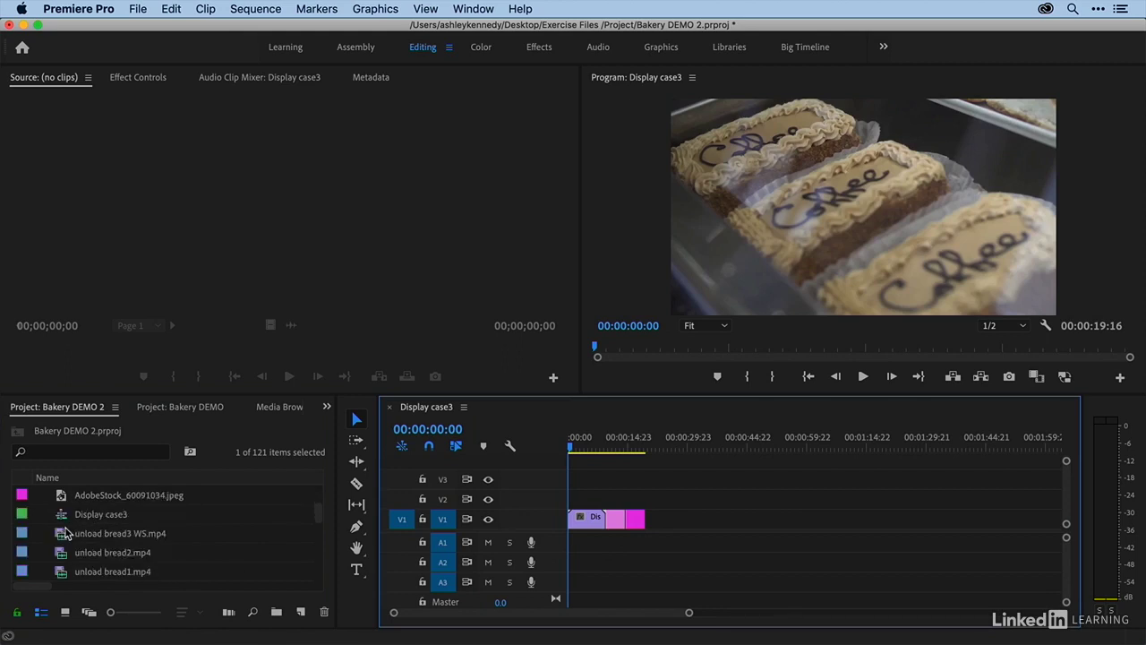
left_click_drag(55, 537, 648, 524)
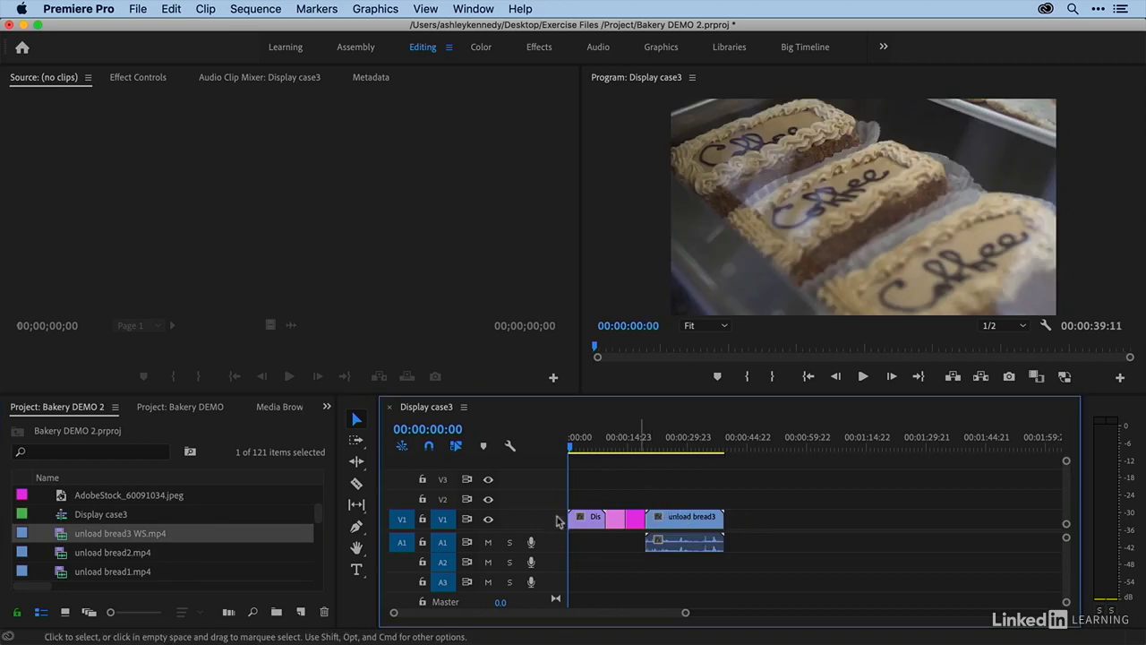
scroll(50, 537, "down", 2)
scroll(49, 538, "down", 8)
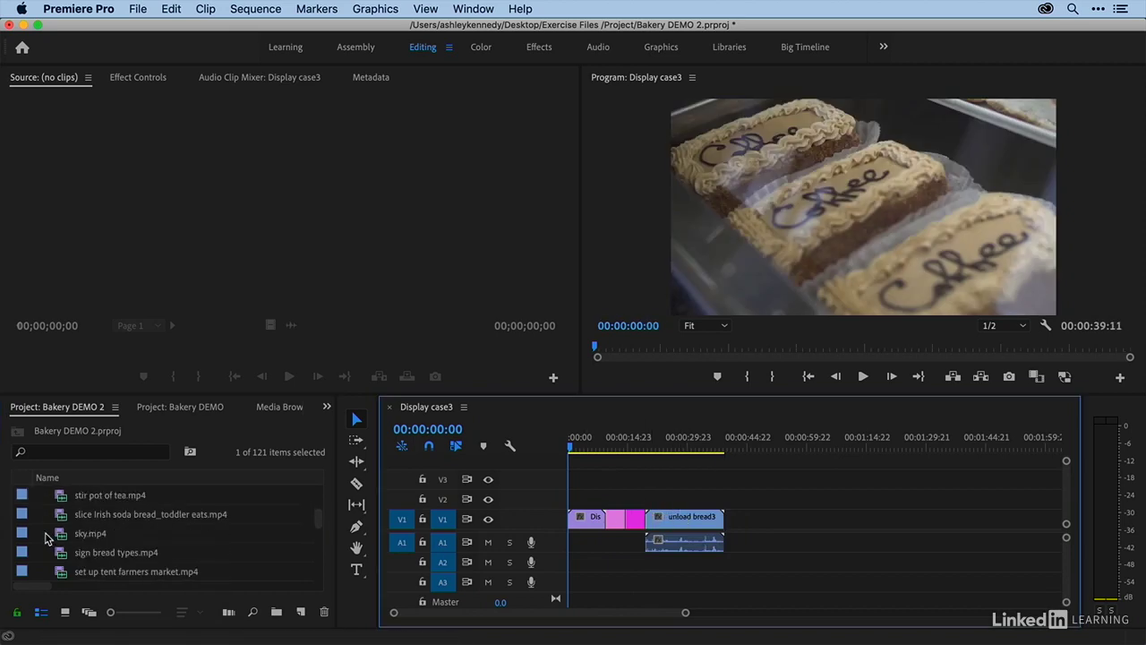
scroll(49, 537, "down", 10)
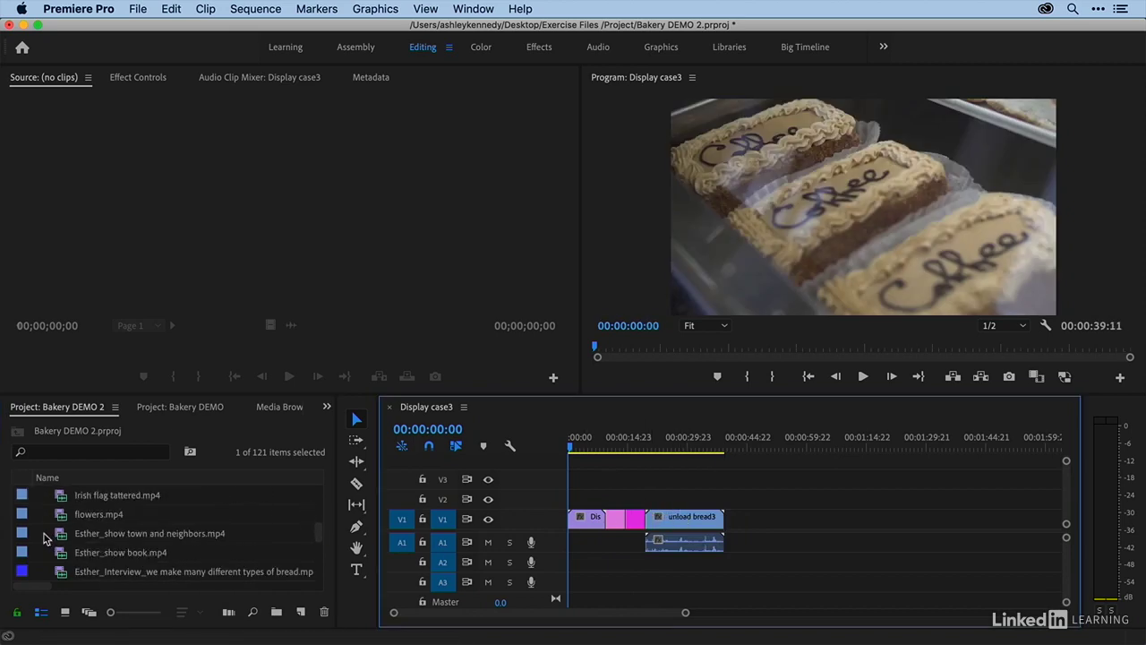
left_click_drag(58, 550, 742, 553)
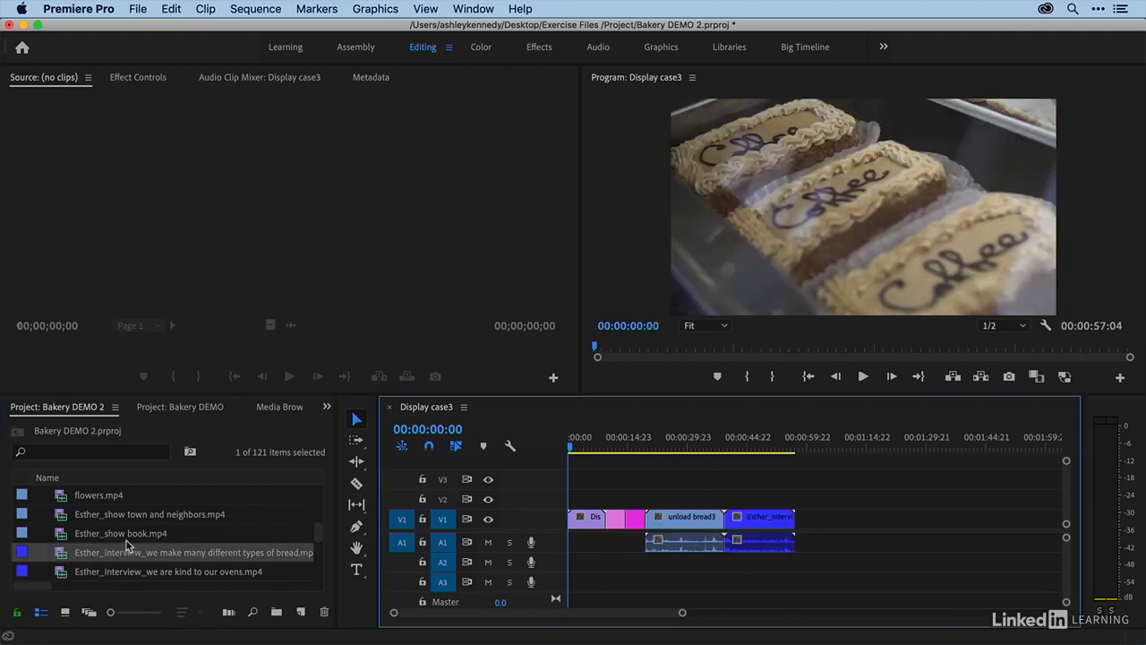
- Place 100126393-jolly-irish-tune.wav on audio track A2 from the start of the sequence
scroll(117, 546, "down", 5)
scroll(89, 546, "down", 8)
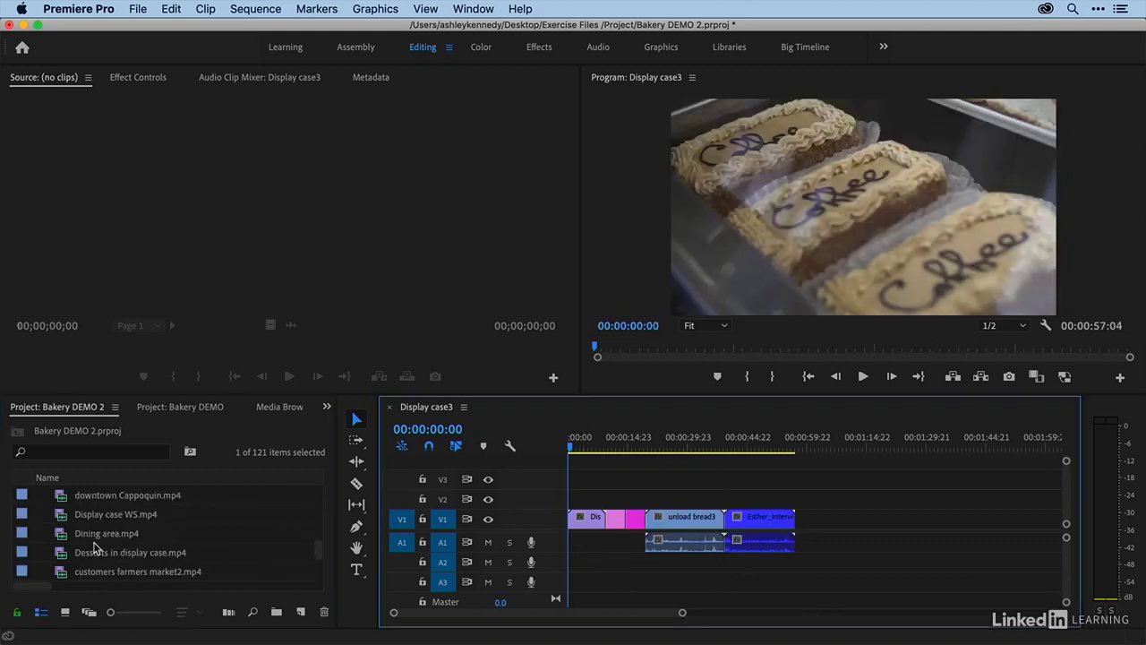
left_click_drag(63, 534, 580, 568)
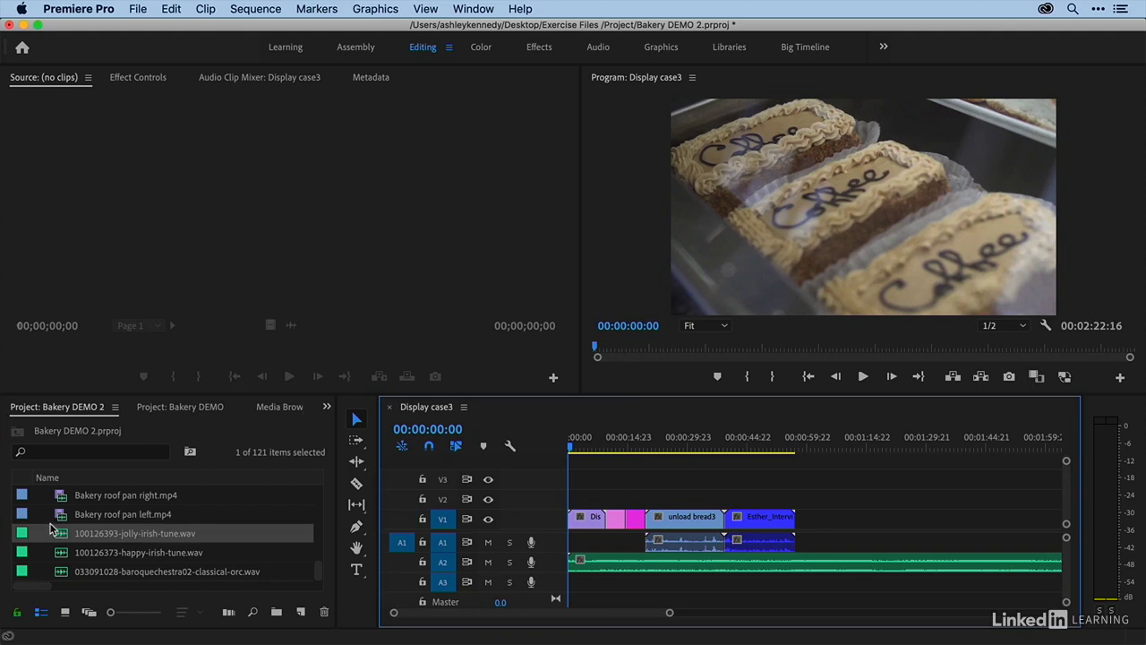
- Find the Display case3 sequence among the project items and rename it as DEMO Sequence
scroll(51, 530, "up", 3)
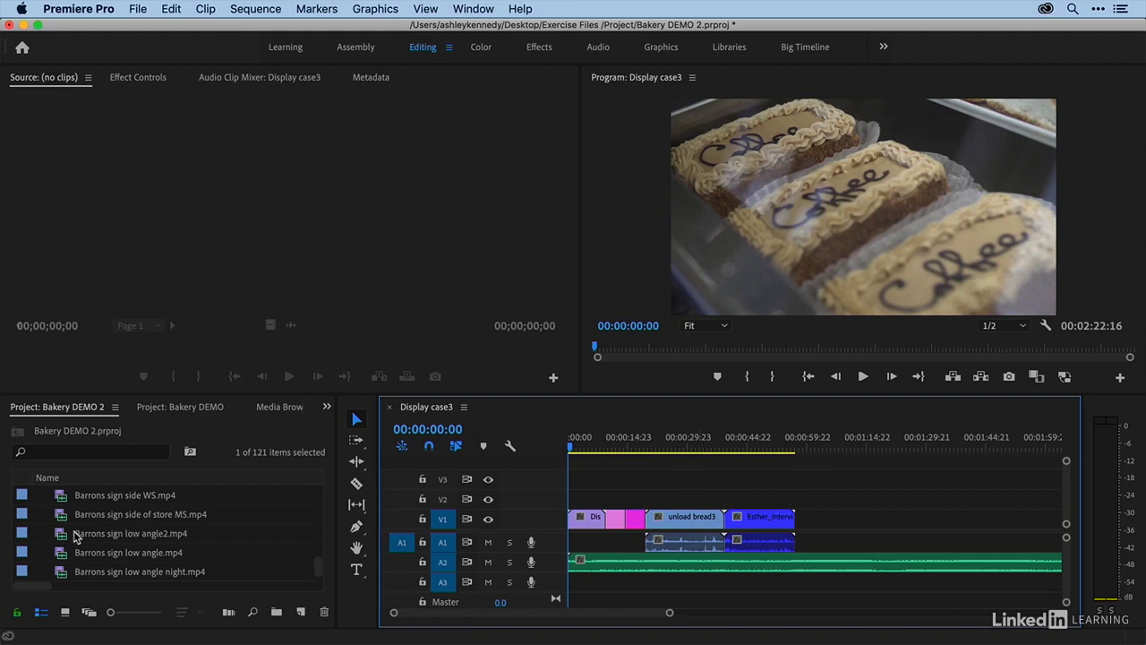
scroll(76, 535, "up", 5)
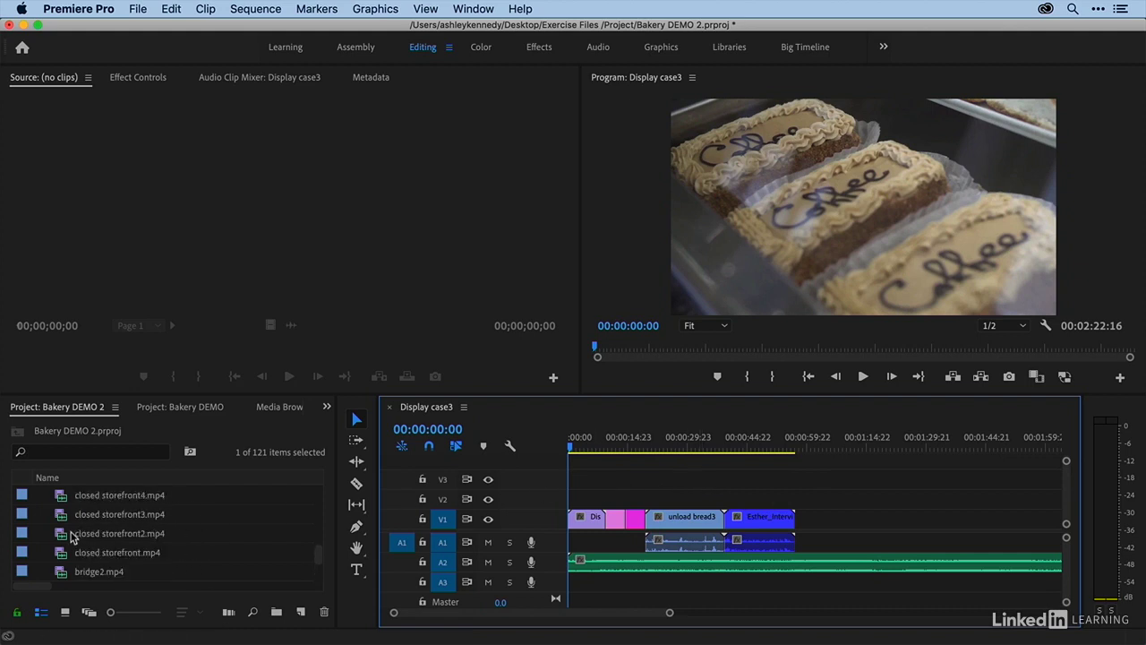
scroll(102, 532, "up", 5)
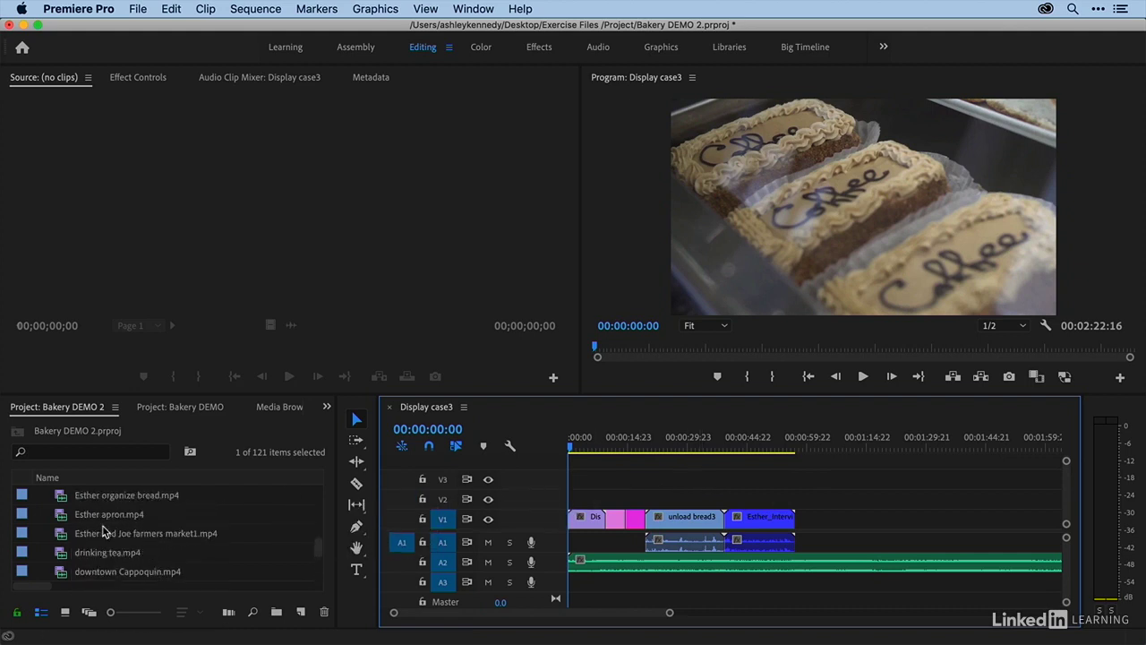
scroll(103, 532, "up", 10)
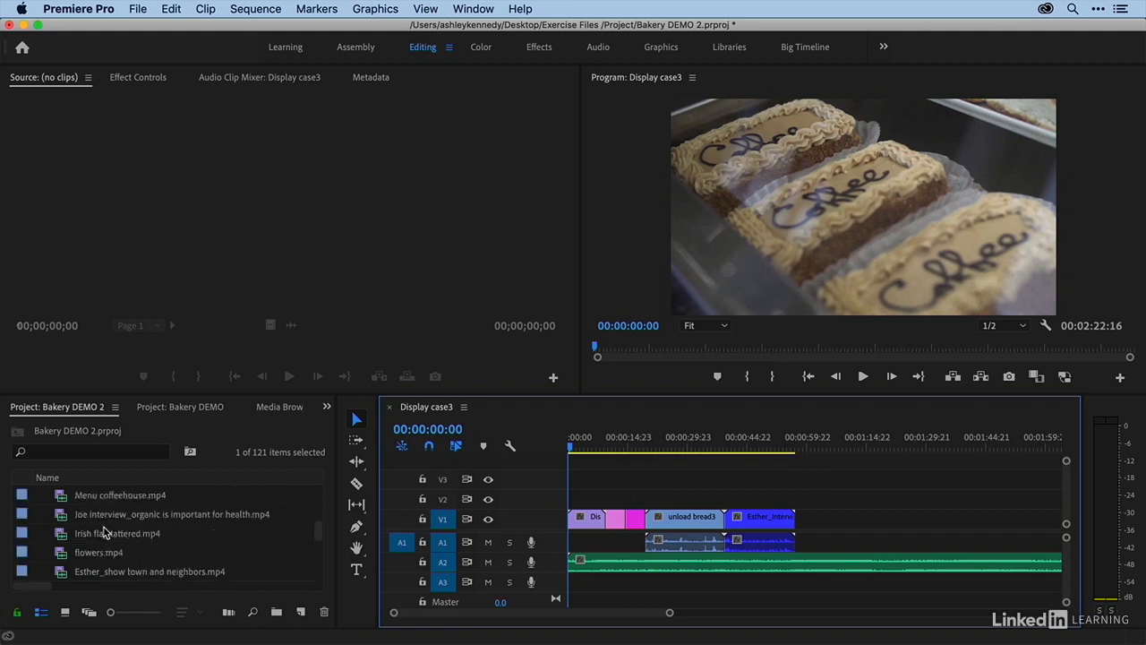
scroll(103, 533, "up", 3)
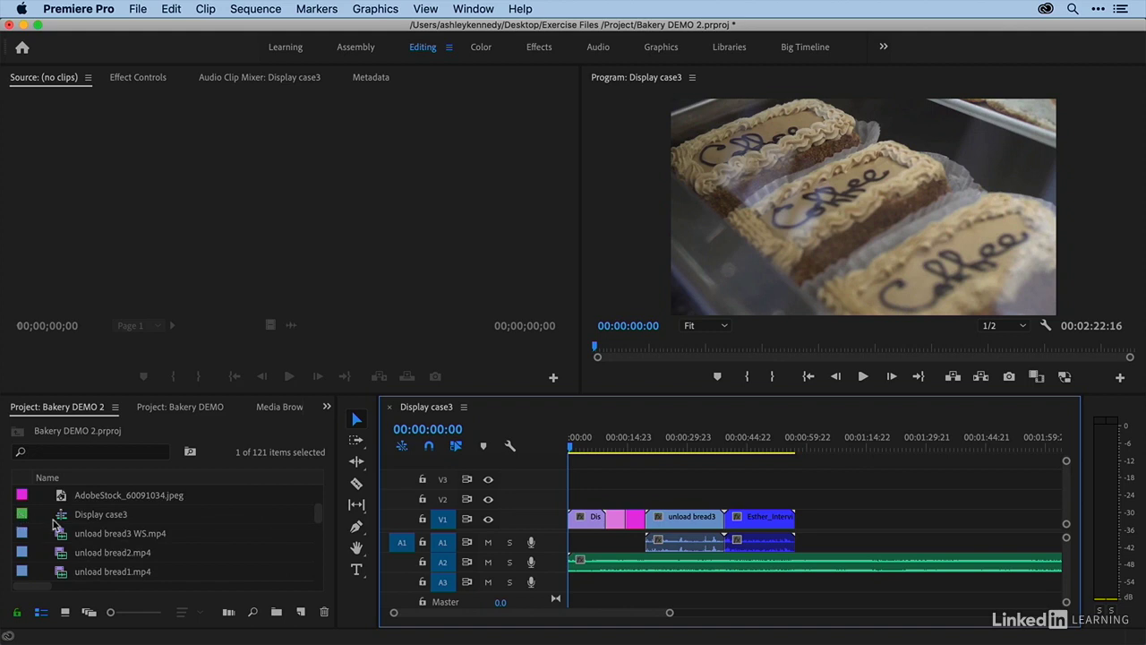
left_click(99, 517)
left_click(98, 518)
type("D")
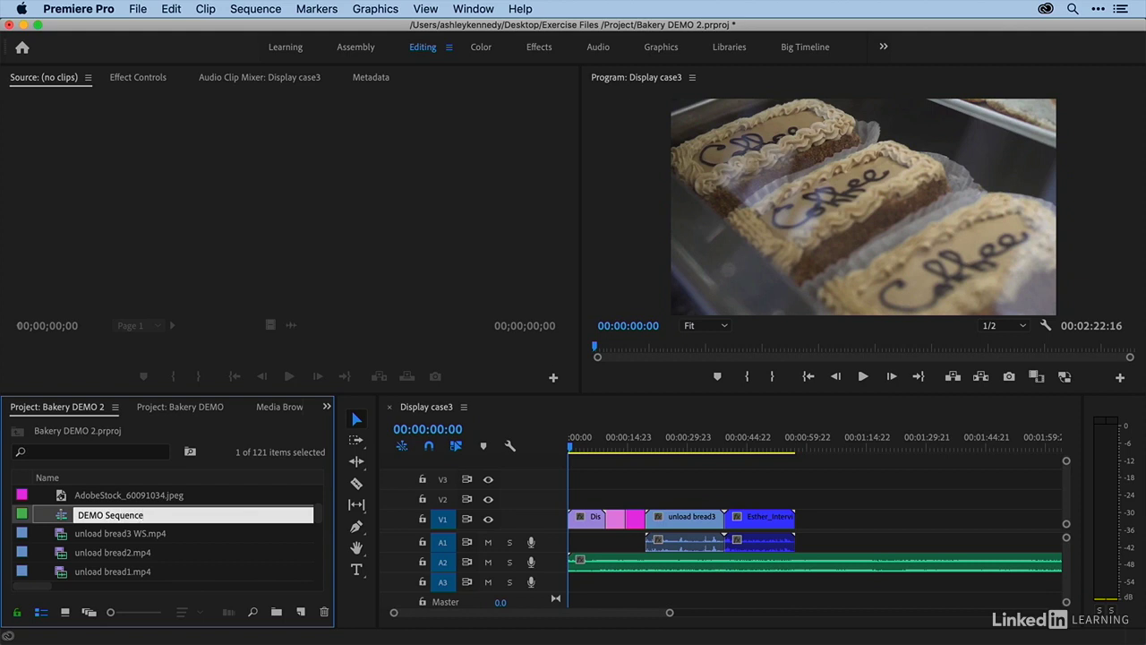
type("EMO Sequence")
key("Return")
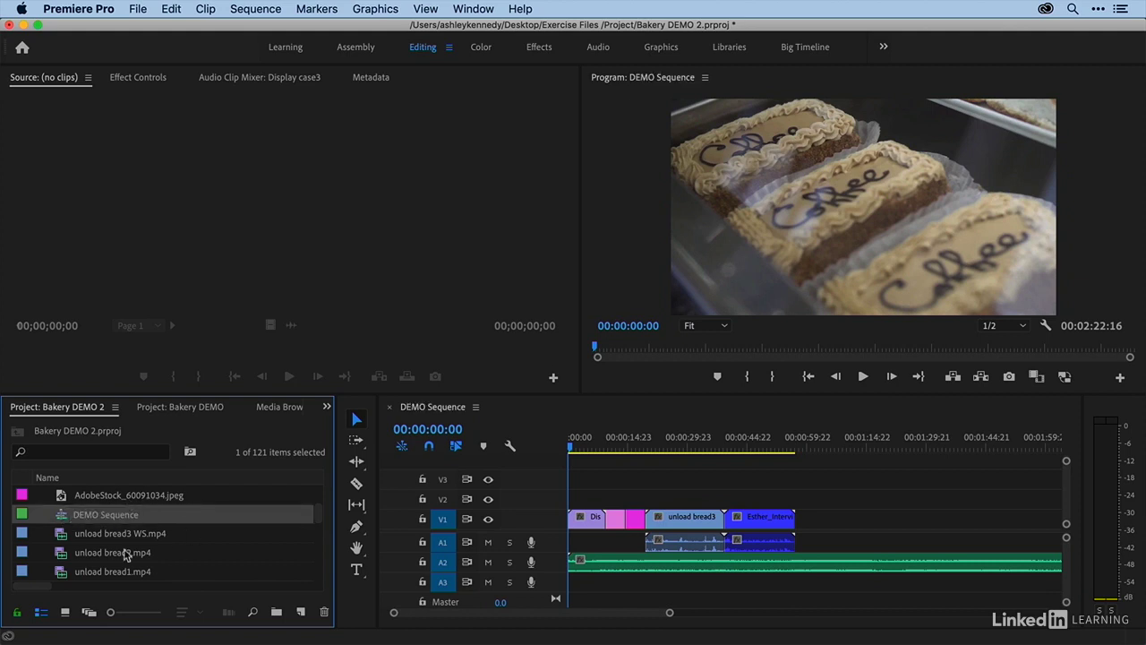
- Return to the beginning of the project item list and maximize the Project panel
scroll(124, 537, "up", 3)
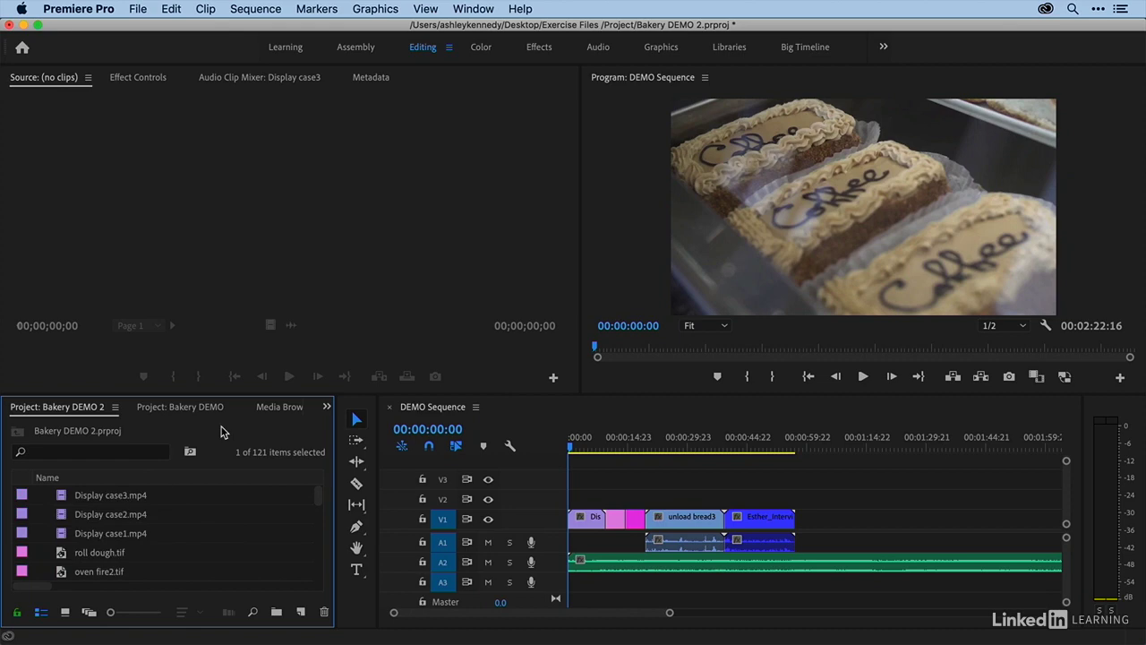
key("grave")
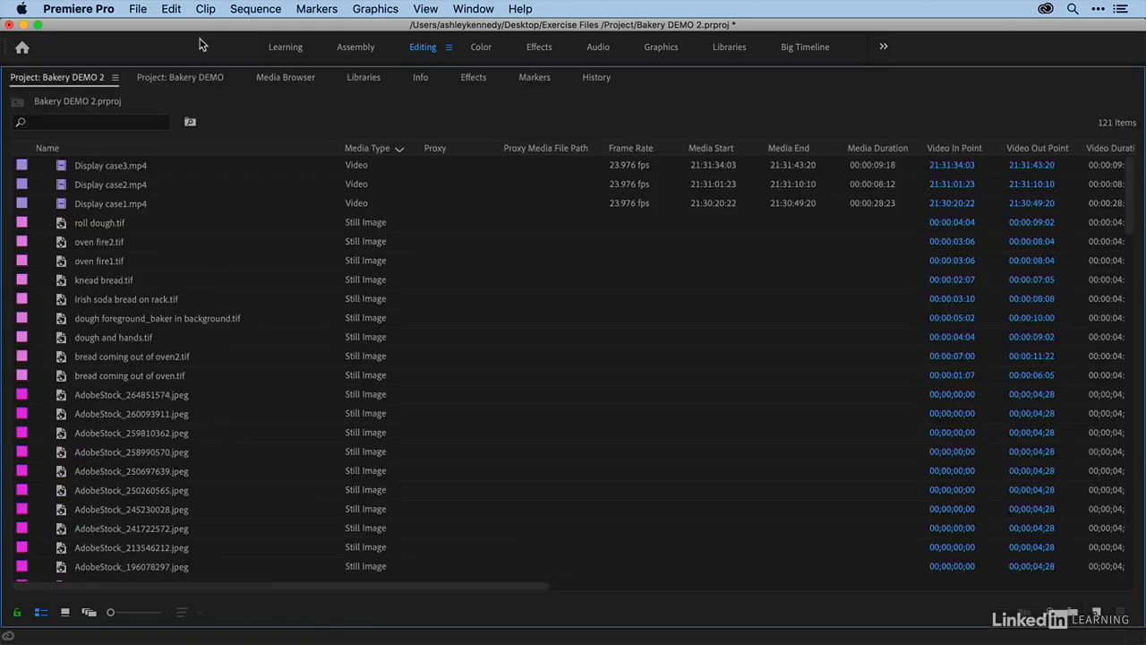
- Create a new bin in the project and name it B-roll
left_click(140, 8)
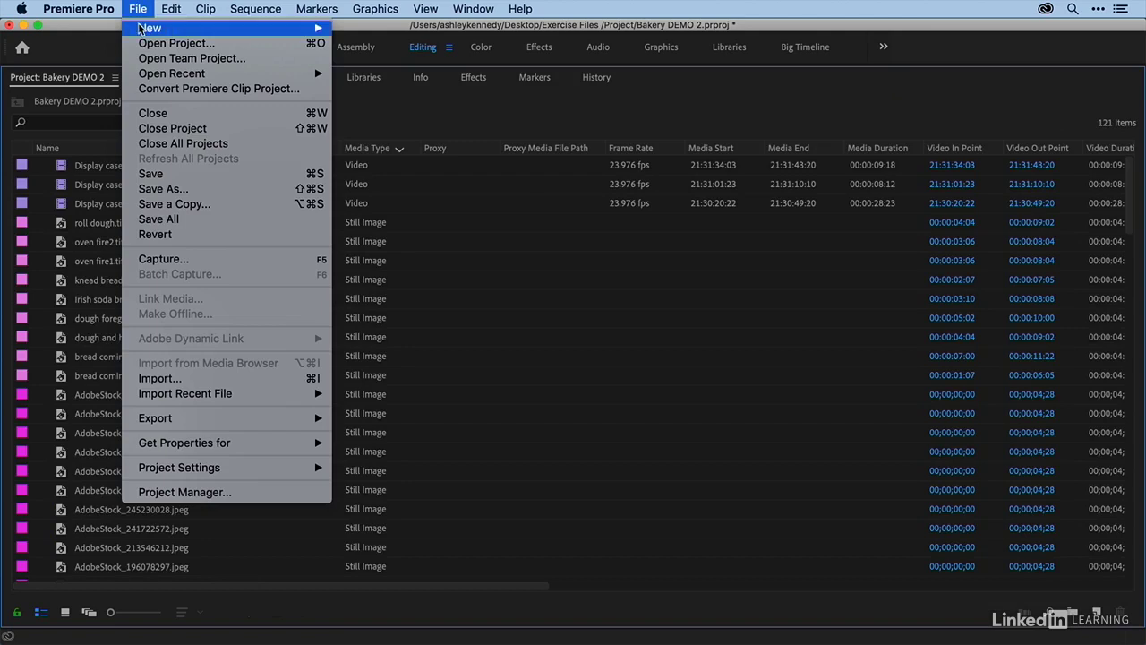
mouse_move(144, 28)
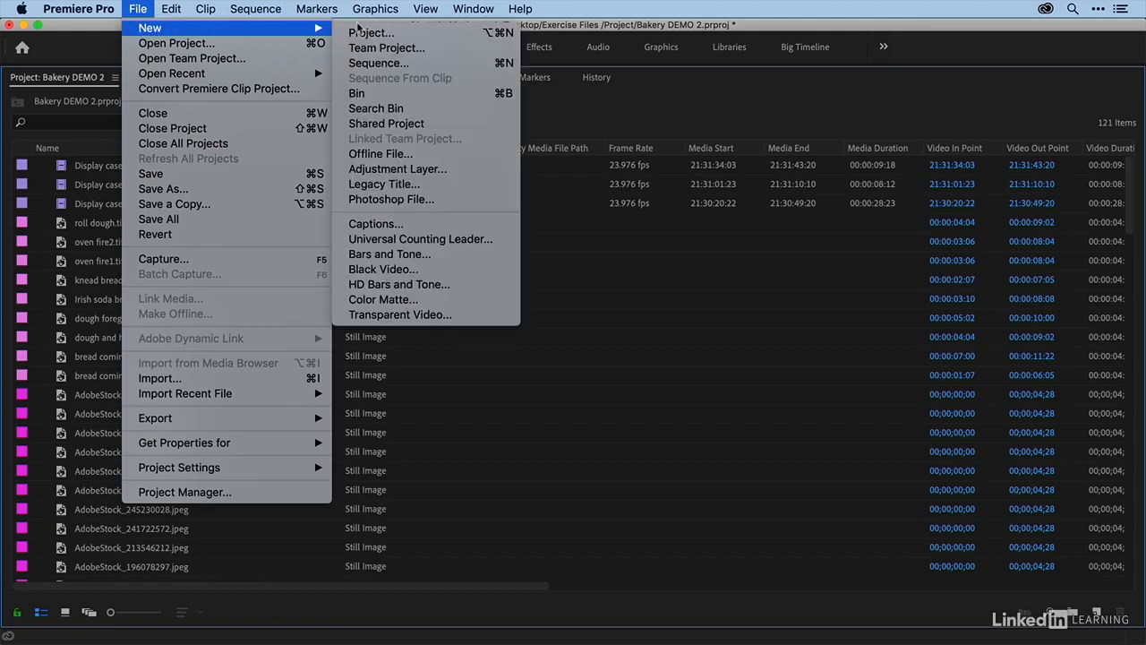
left_click(357, 93)
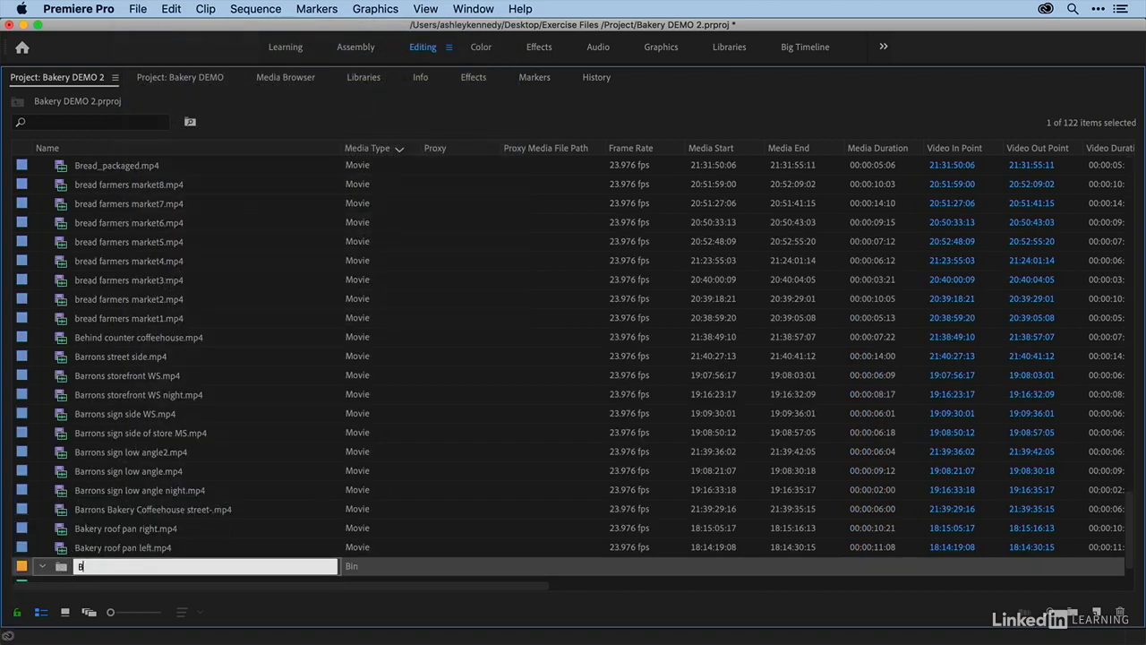
type("B-roll")
key("Return")
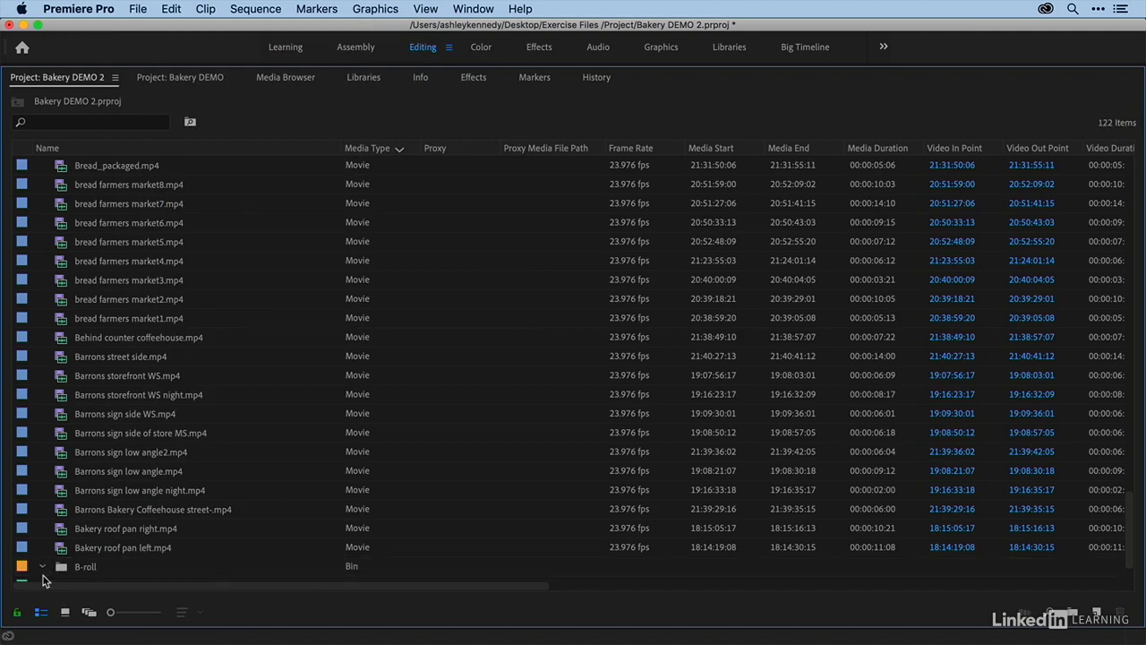
- Create two more bins in the project, named Interviews and Images
key("super+b")
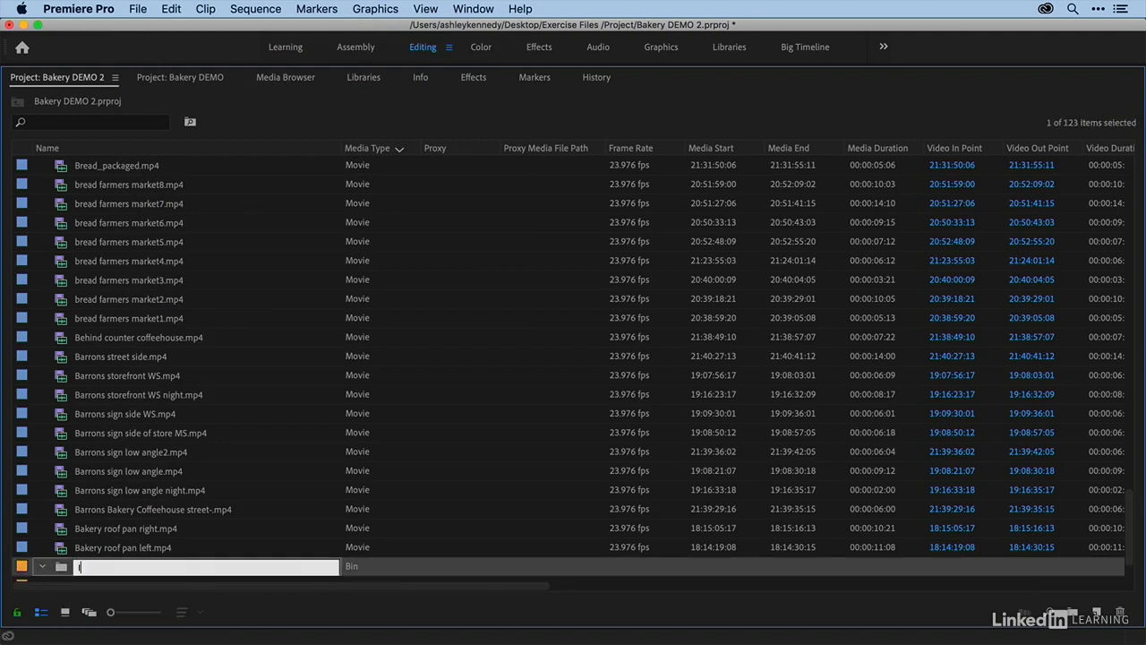
key("Return")
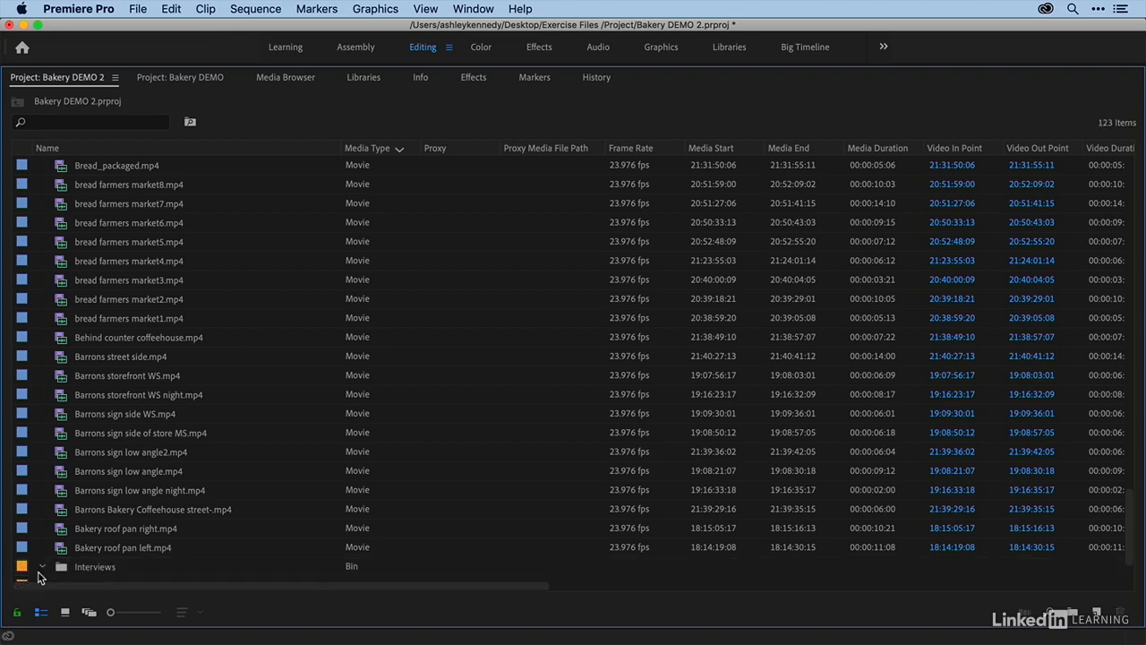
key("super+b")
type("Images")
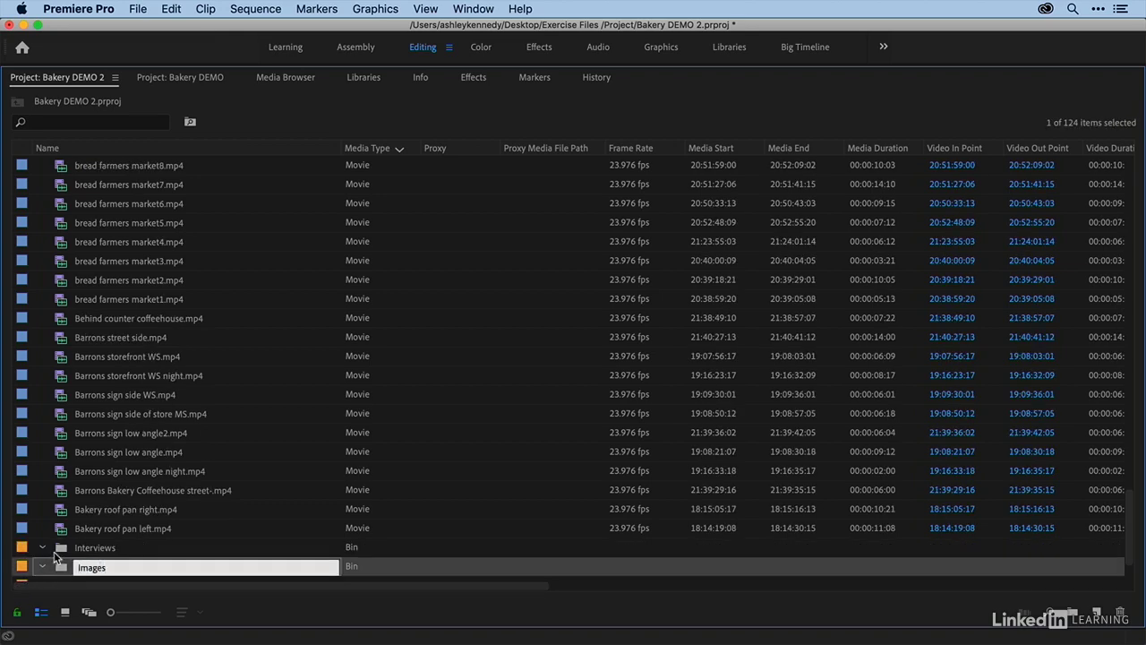
key("Return")
- Create another bin in the project and name it Music
key("super+b")
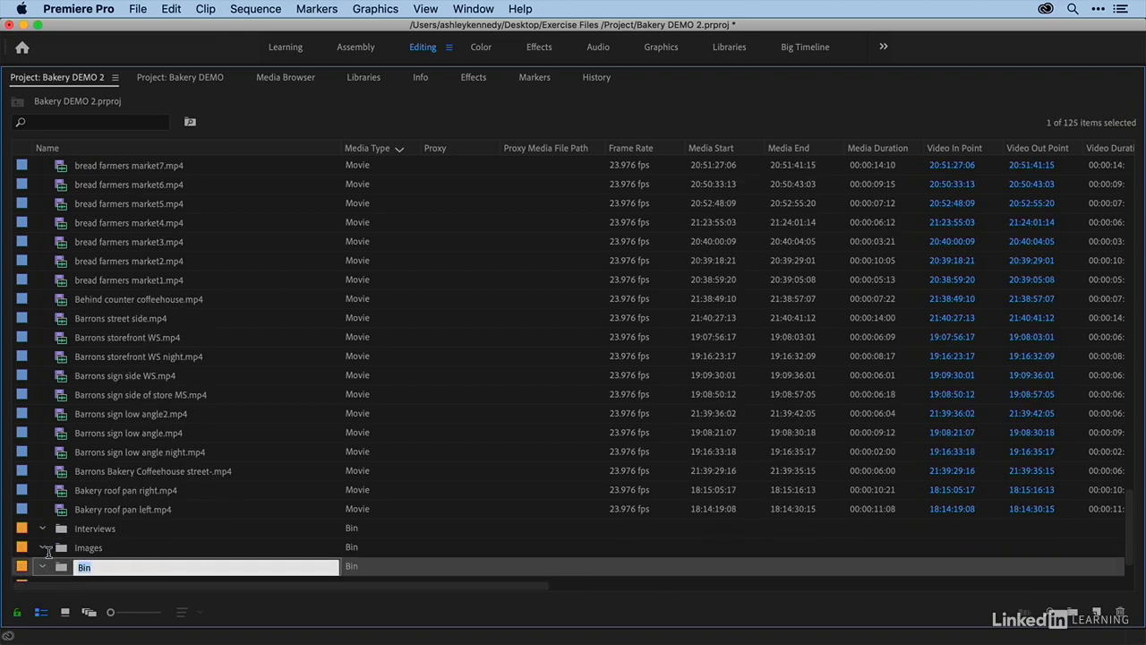
type("Music")
key("Return")
key("super+b")
type("B-roll")
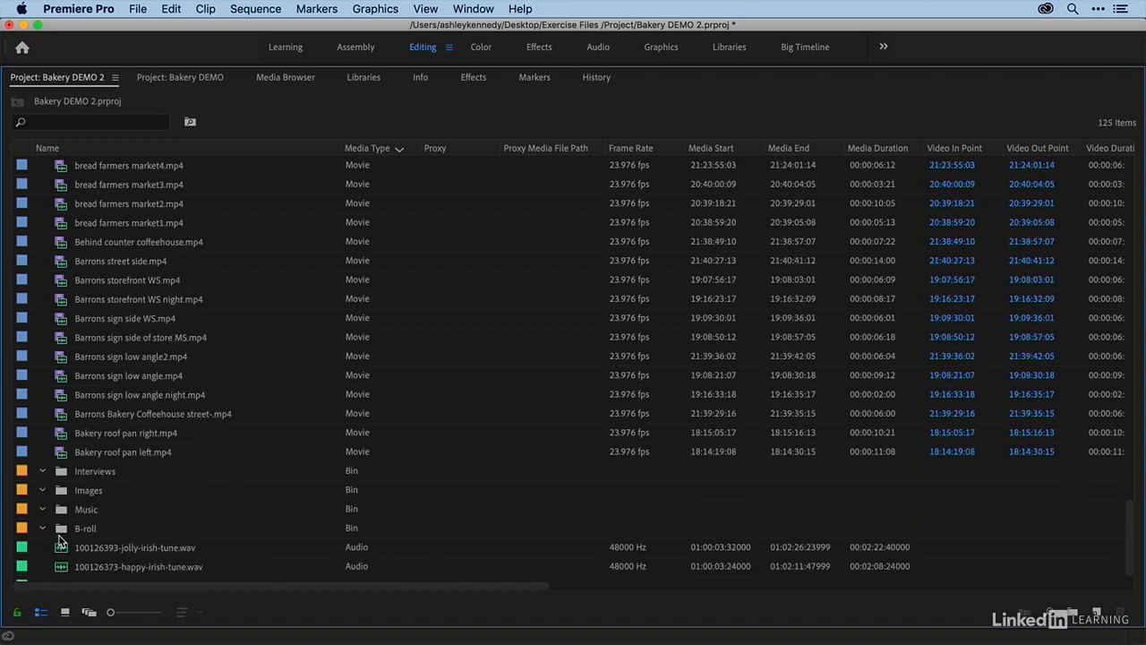
key("Return")
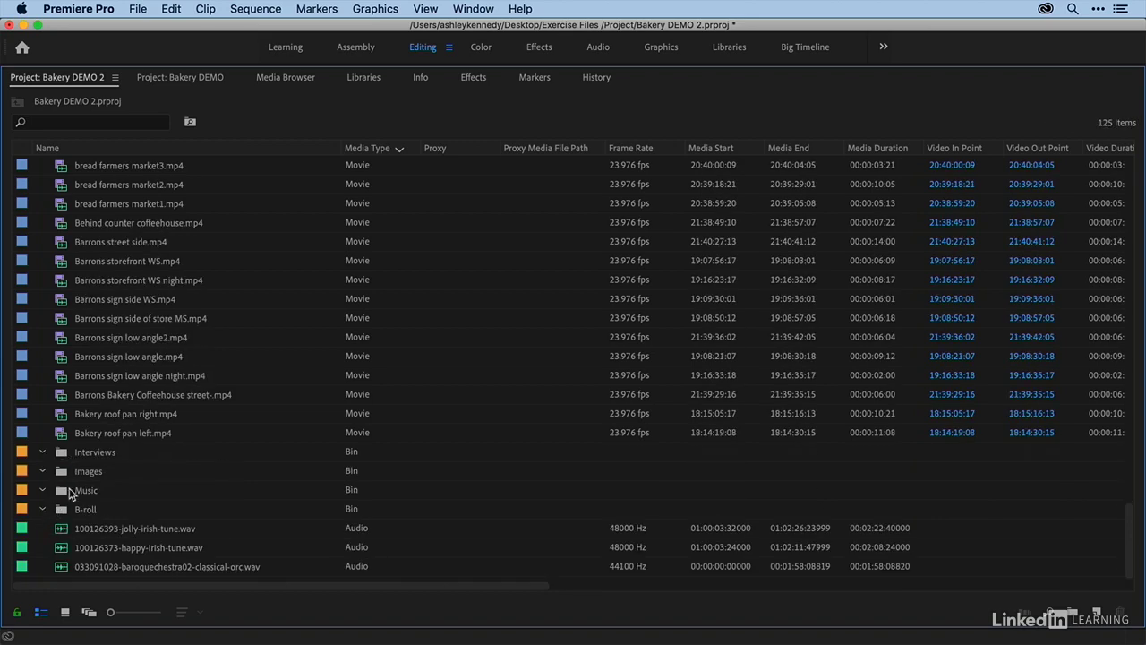
- Move the three .wav audio files into the Music bin and collapse the bin
left_click(23, 532)
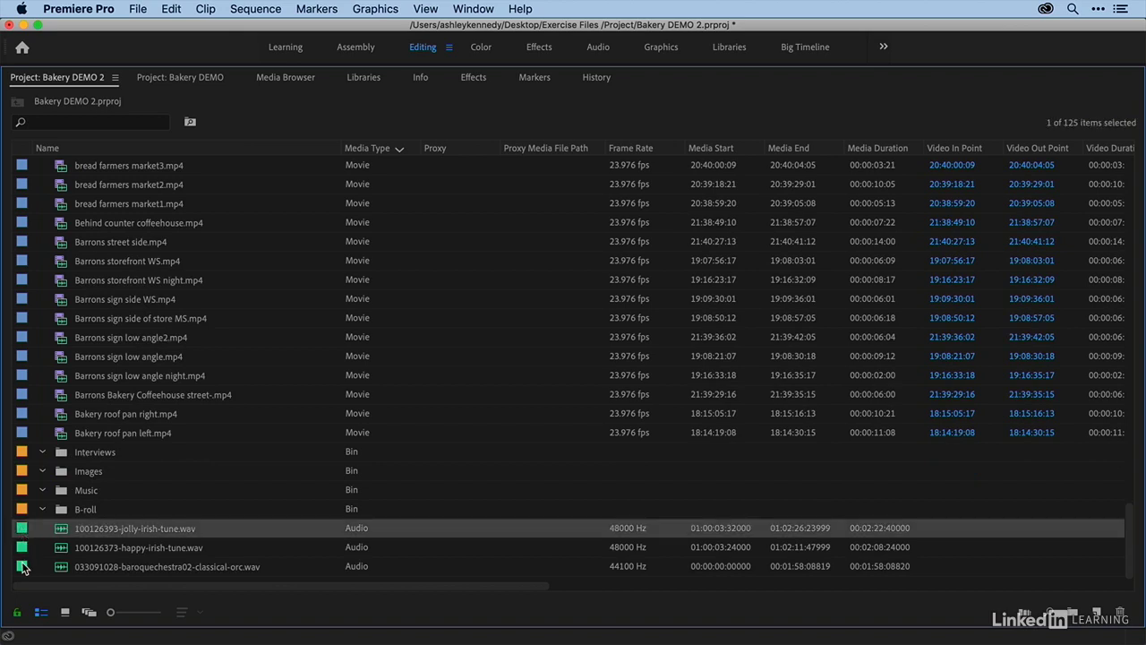
left_click(24, 567, "shift")
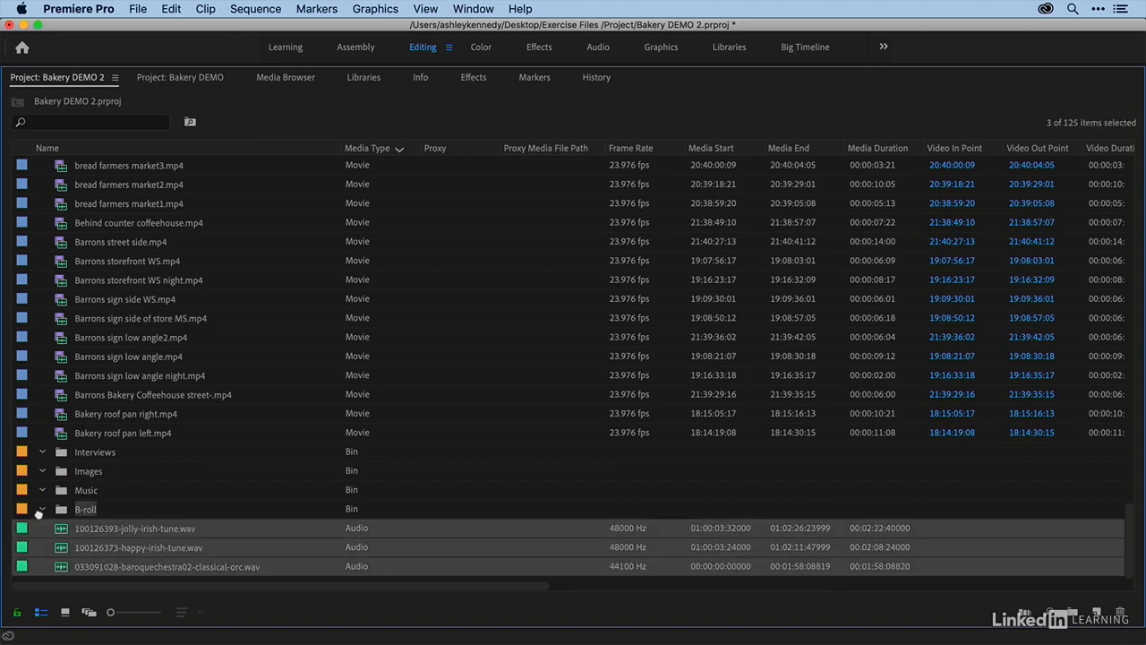
left_click_drag(61, 493, 55, 495)
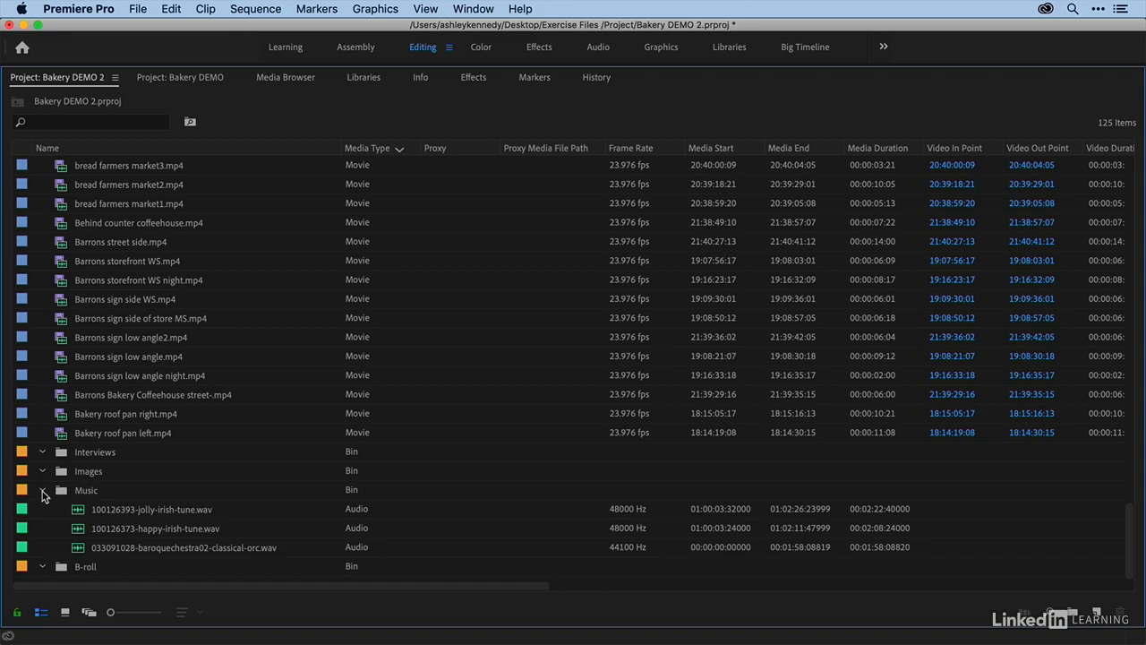
left_click(42, 492)
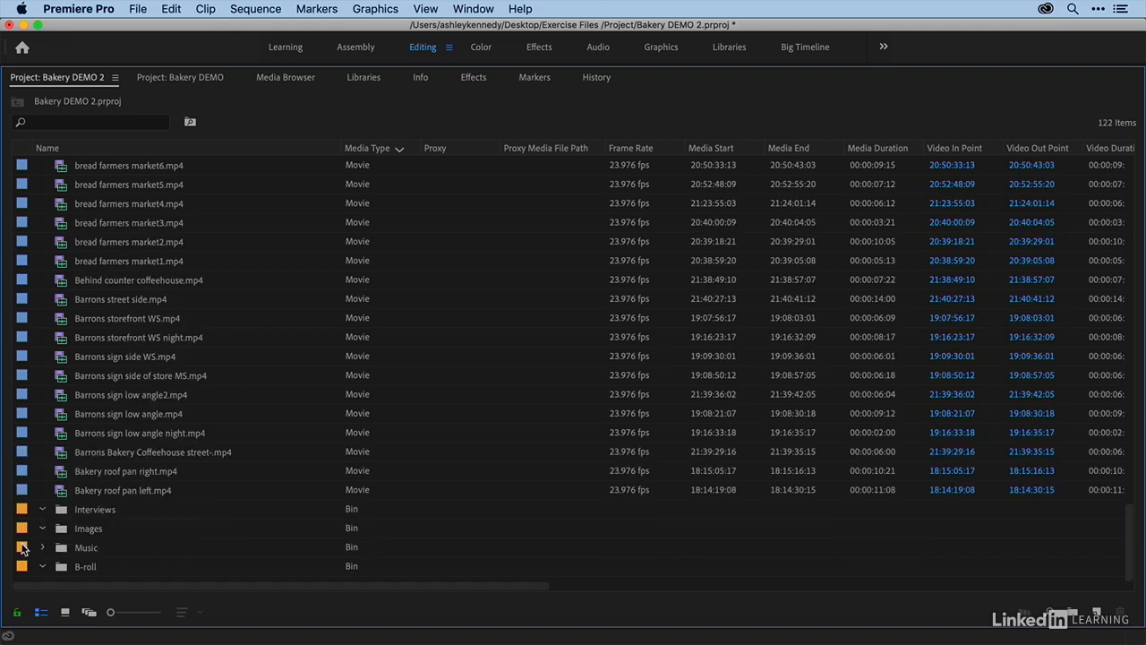
- Move all still images, from roll dough.tif through AdobeStock_60091034.jpeg, into the Images bin and collapse the bin
scroll(60, 516, "up", 20)
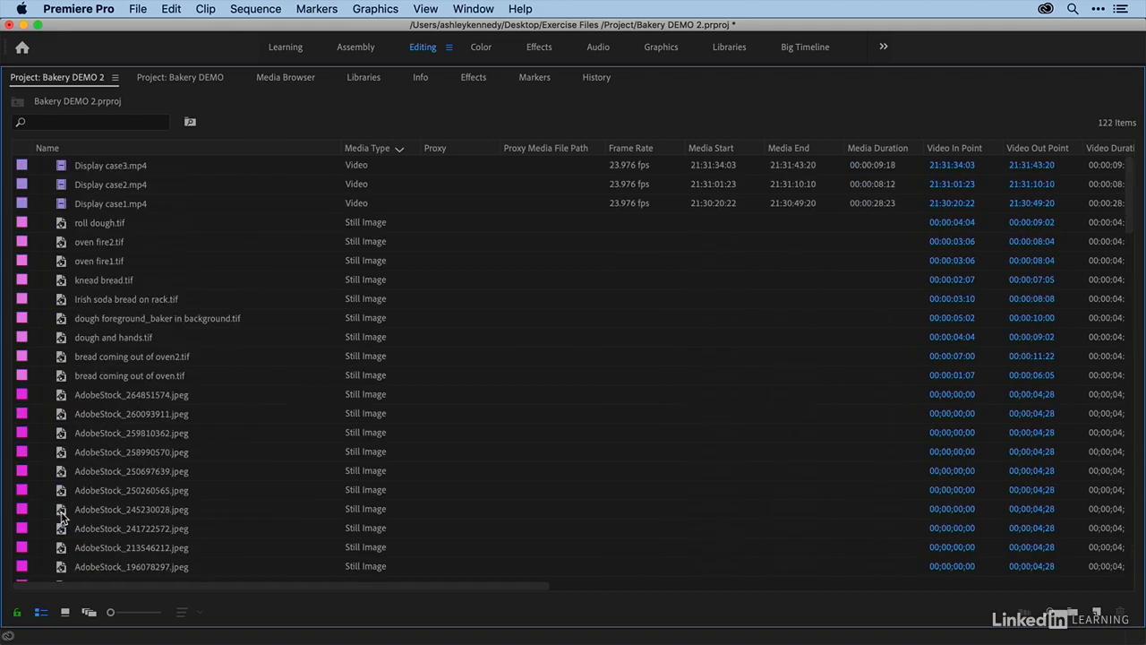
scroll(61, 517, "down", 2)
scroll(61, 517, "up", 2)
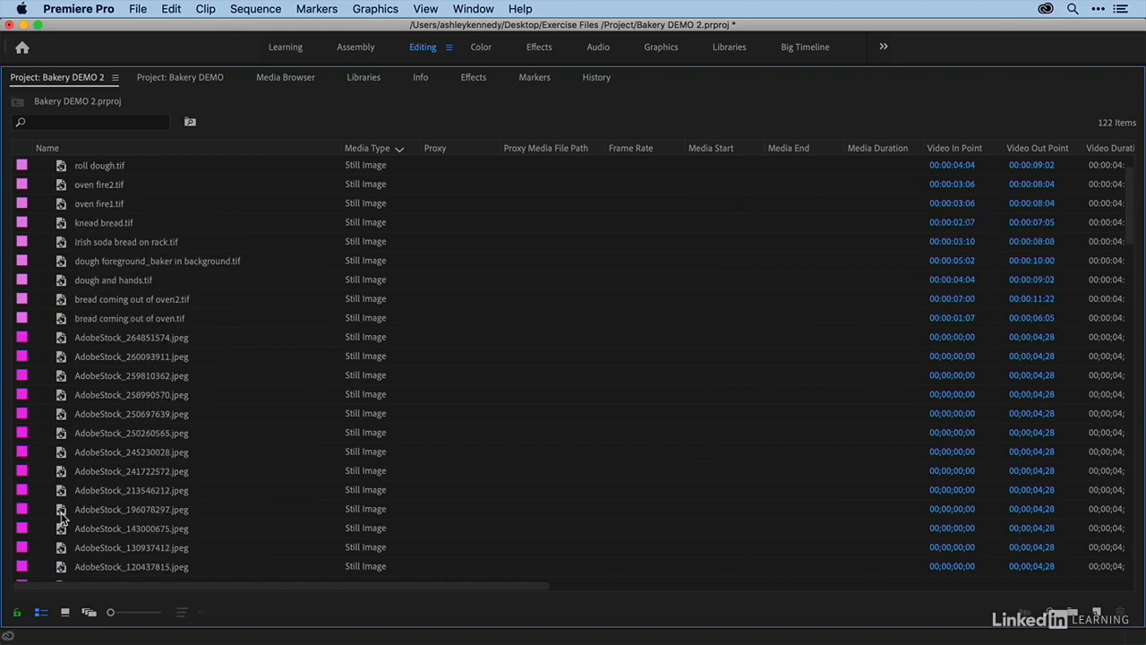
left_click(27, 225)
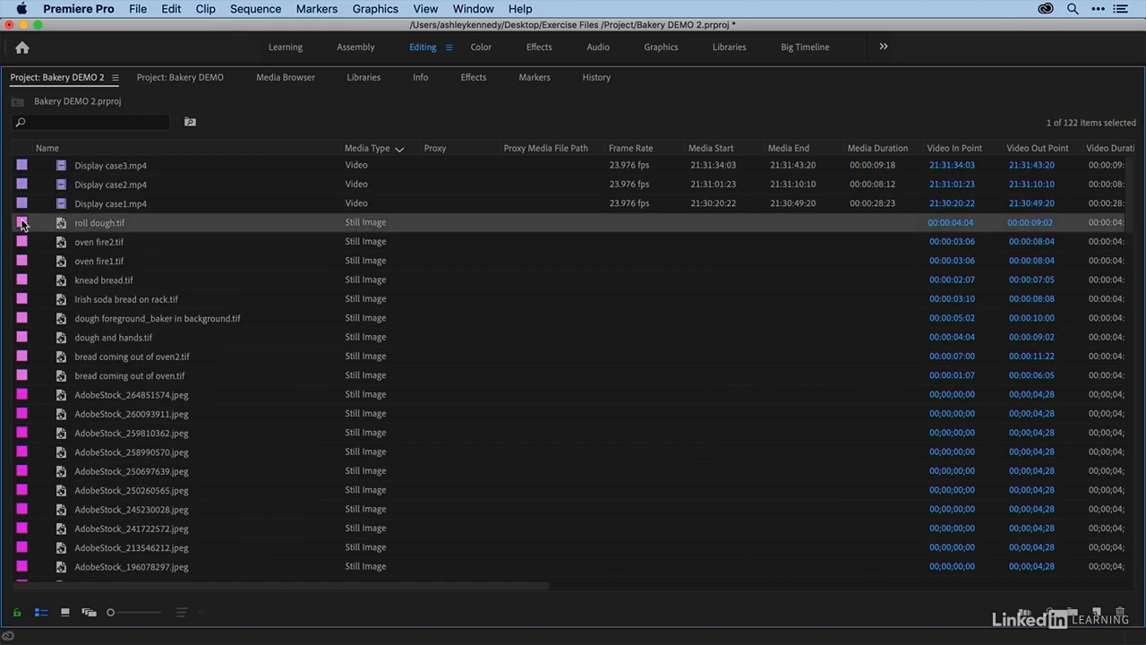
scroll(12, 356, "down", 7)
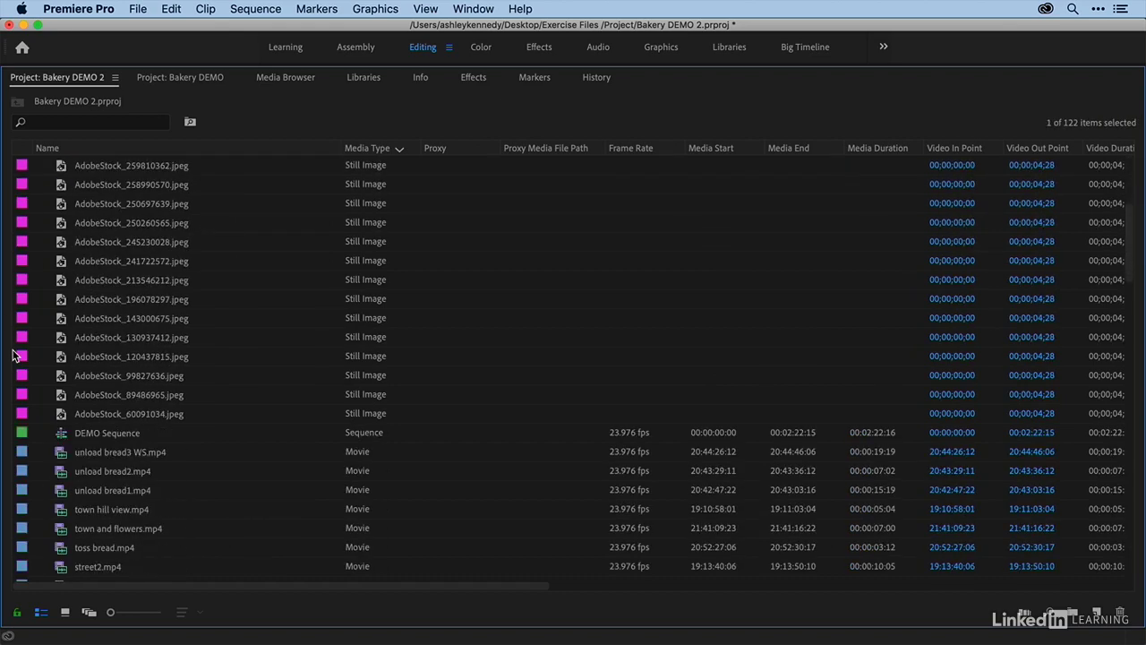
left_click(22, 416, "shift")
scroll(61, 564, "down", 2)
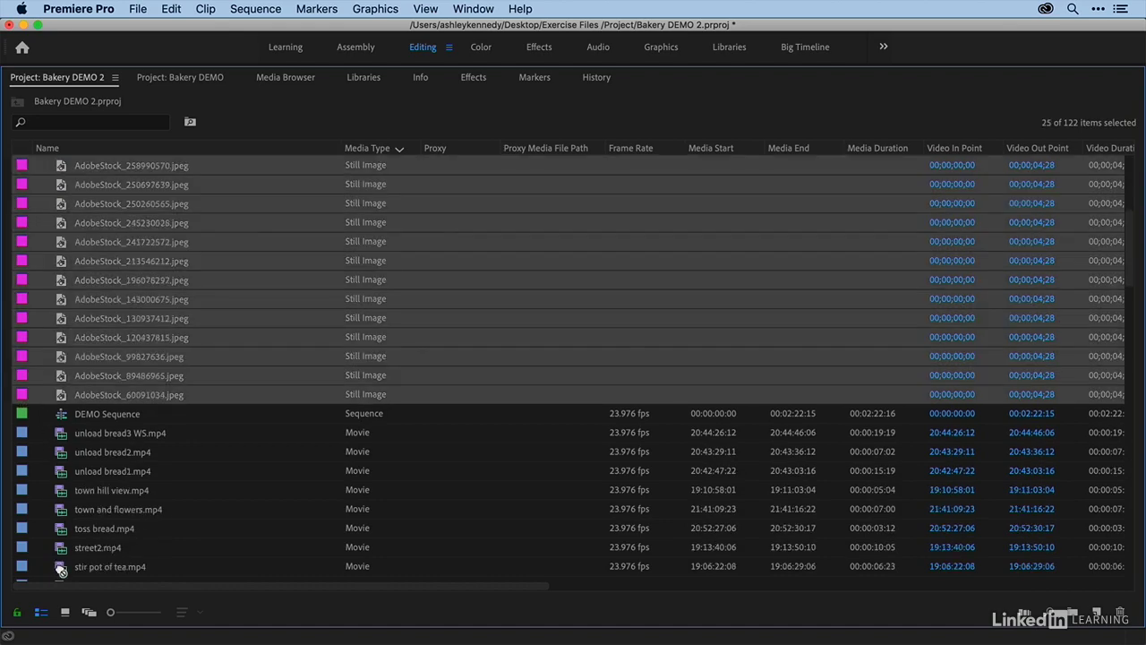
scroll(61, 570, "down", 20)
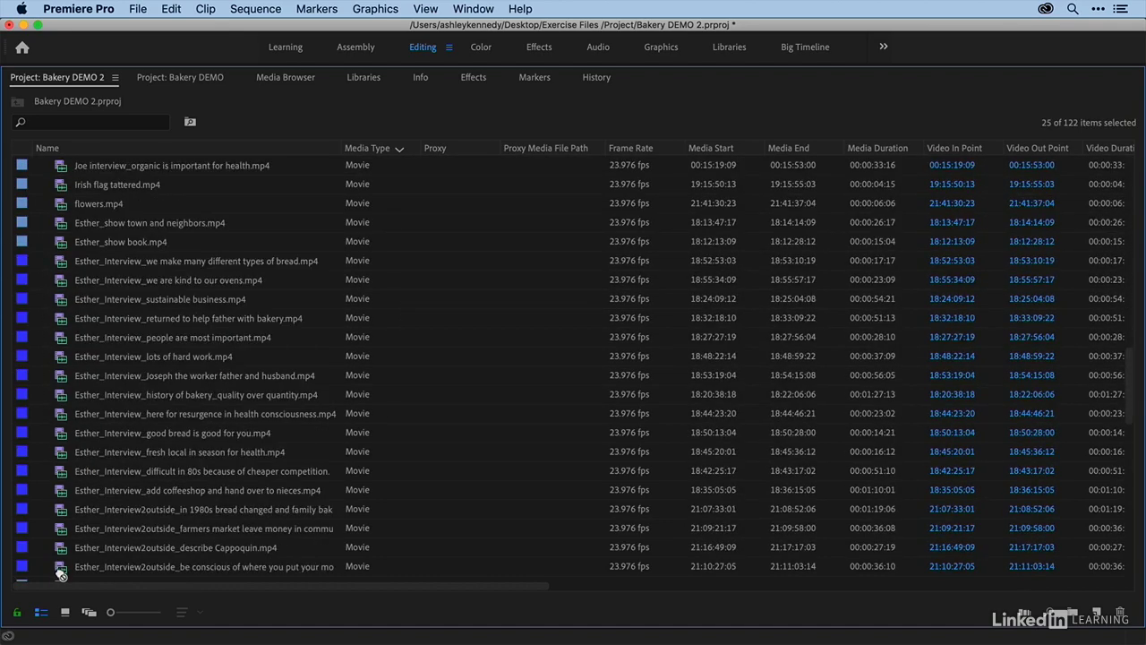
left_click_drag(61, 573, 59, 516)
scroll(50, 494, "up", 8)
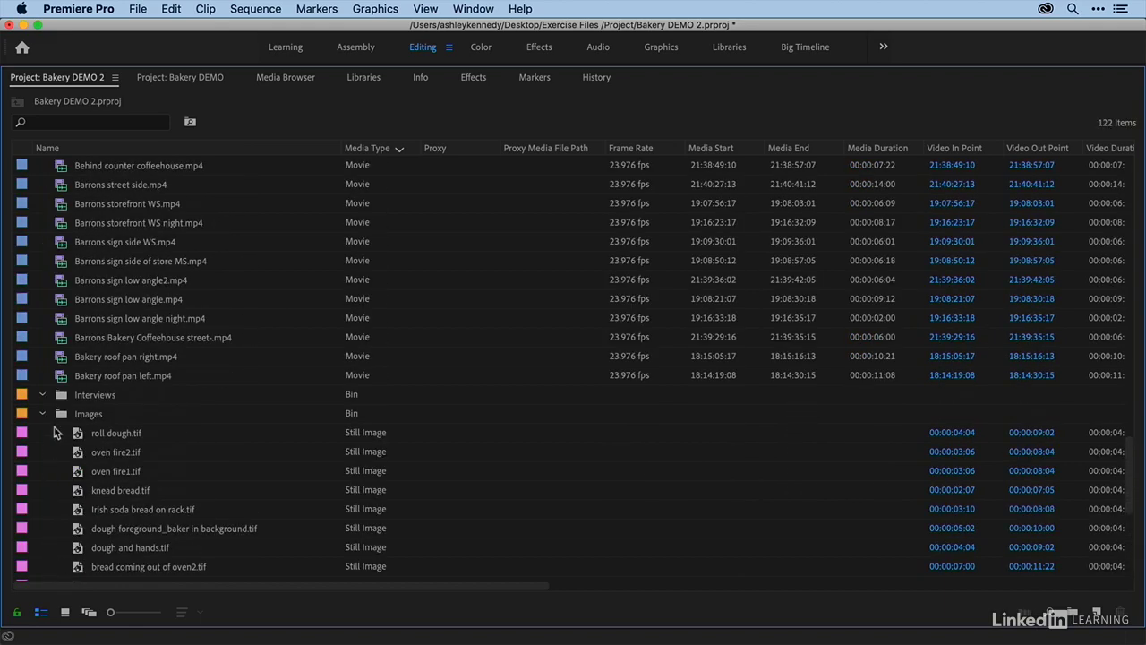
left_click(41, 416)
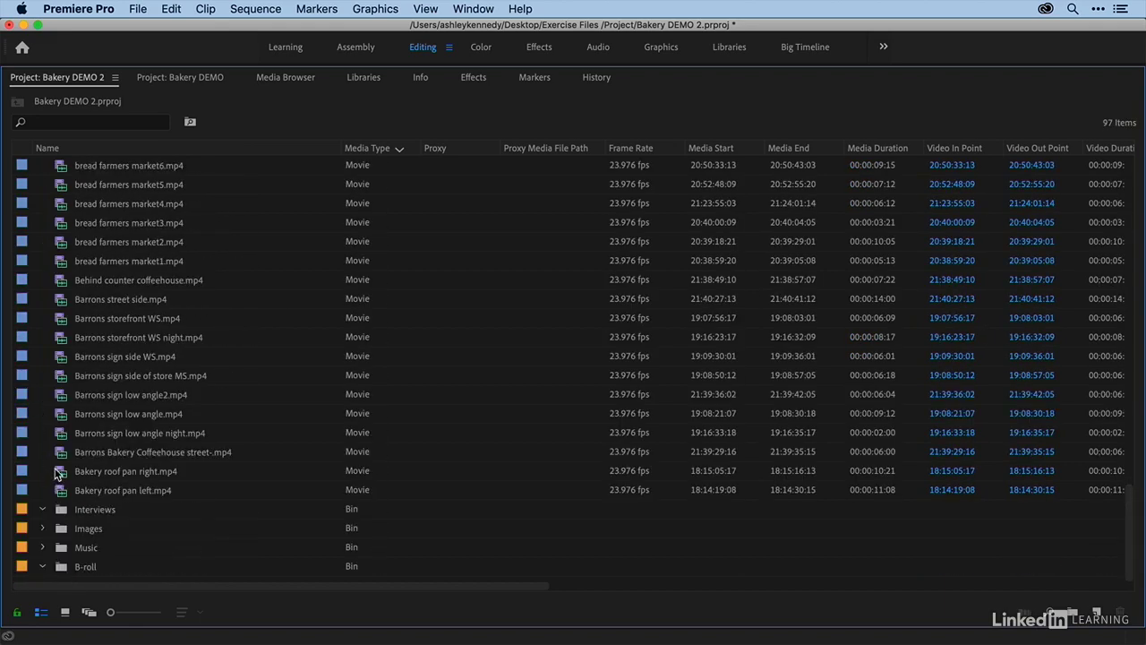
- Create a new bin alongside the existing ones and name it _Sequence
scroll(54, 416, "up", 3)
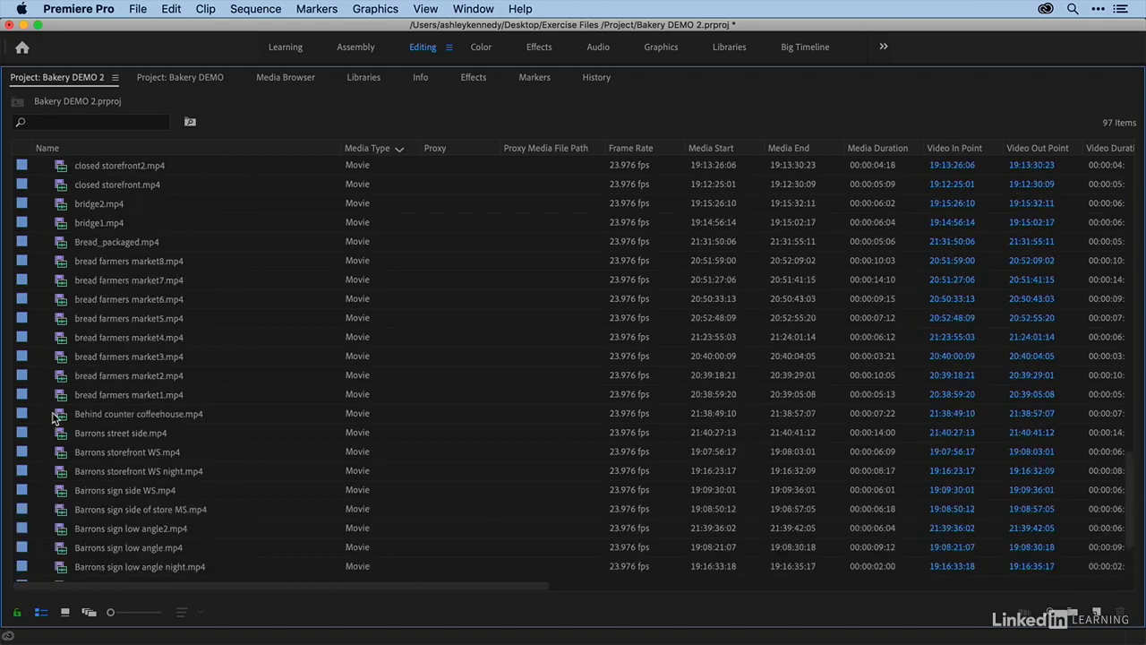
scroll(52, 417, "up", 12)
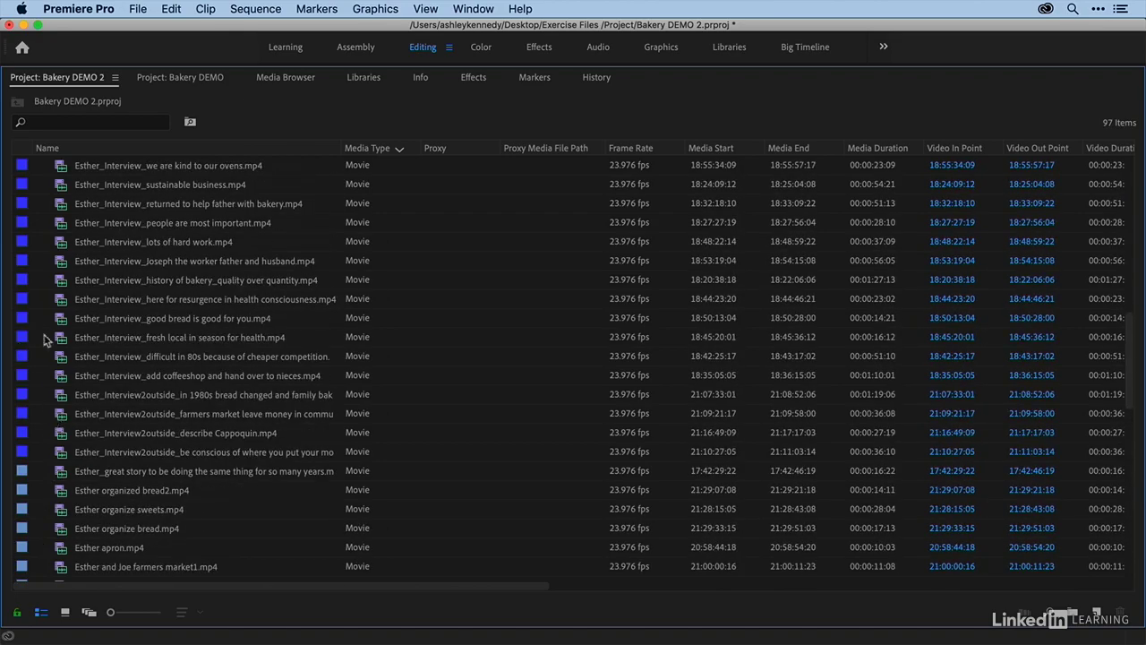
scroll(40, 362, "up", 15)
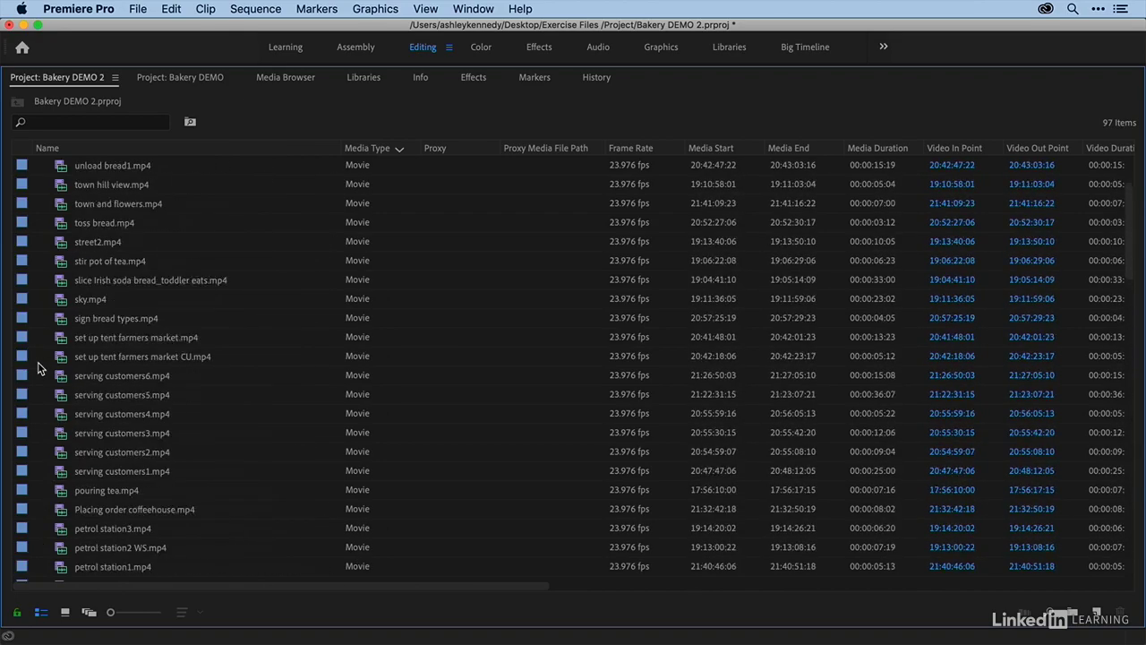
scroll(39, 367, "up", 3)
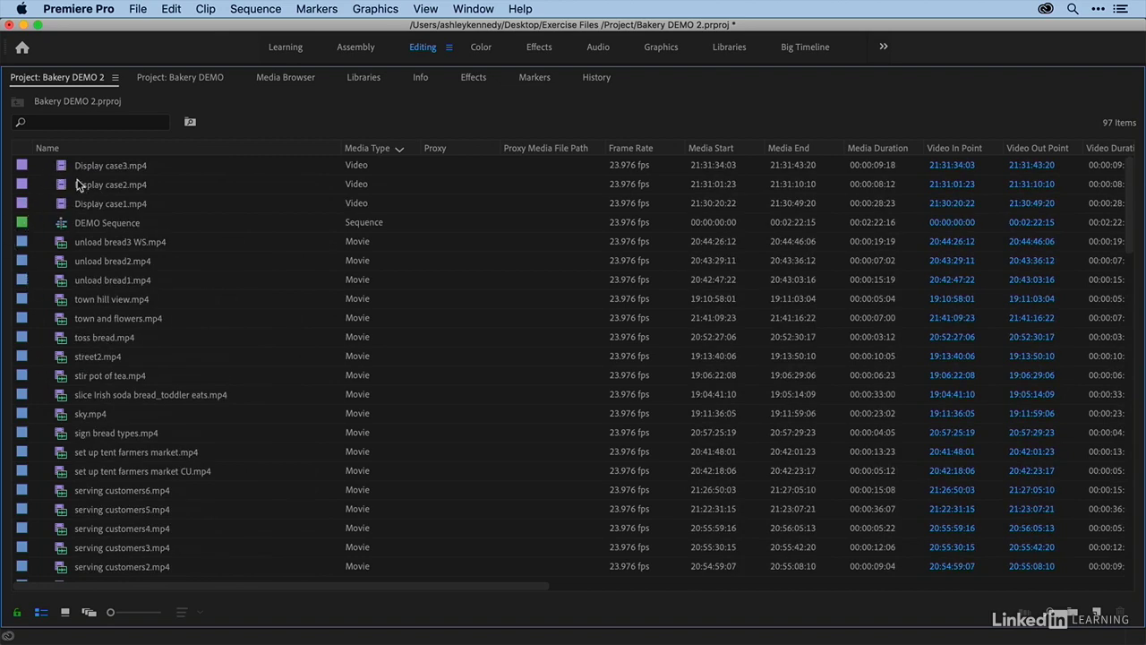
scroll(68, 195, "down", 10)
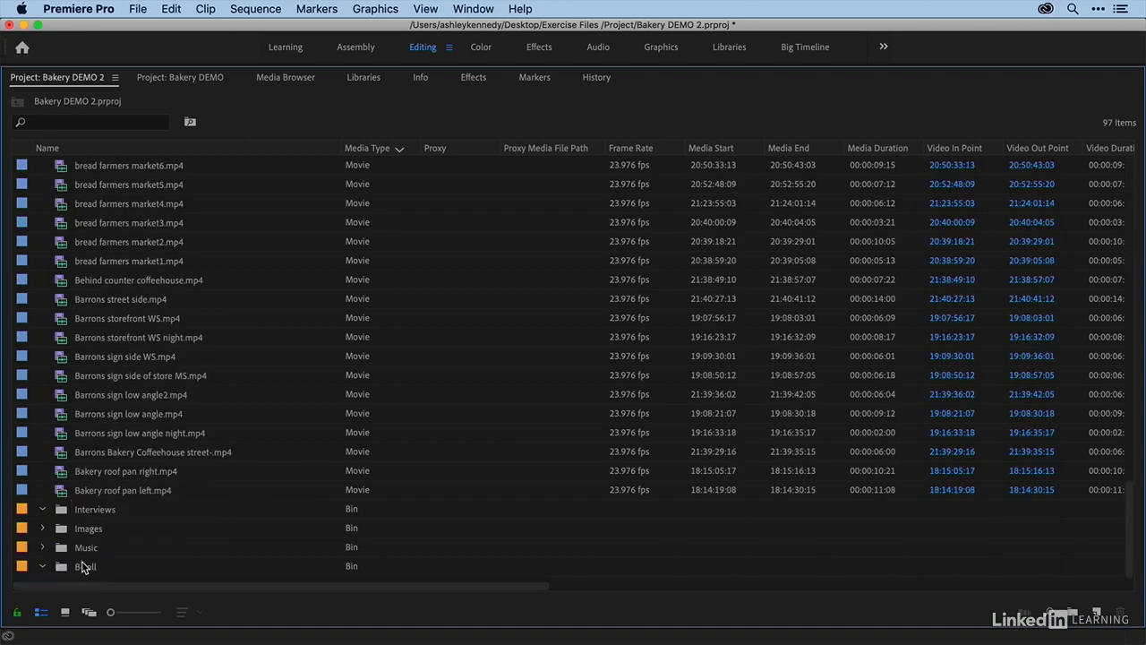
key("super+b")
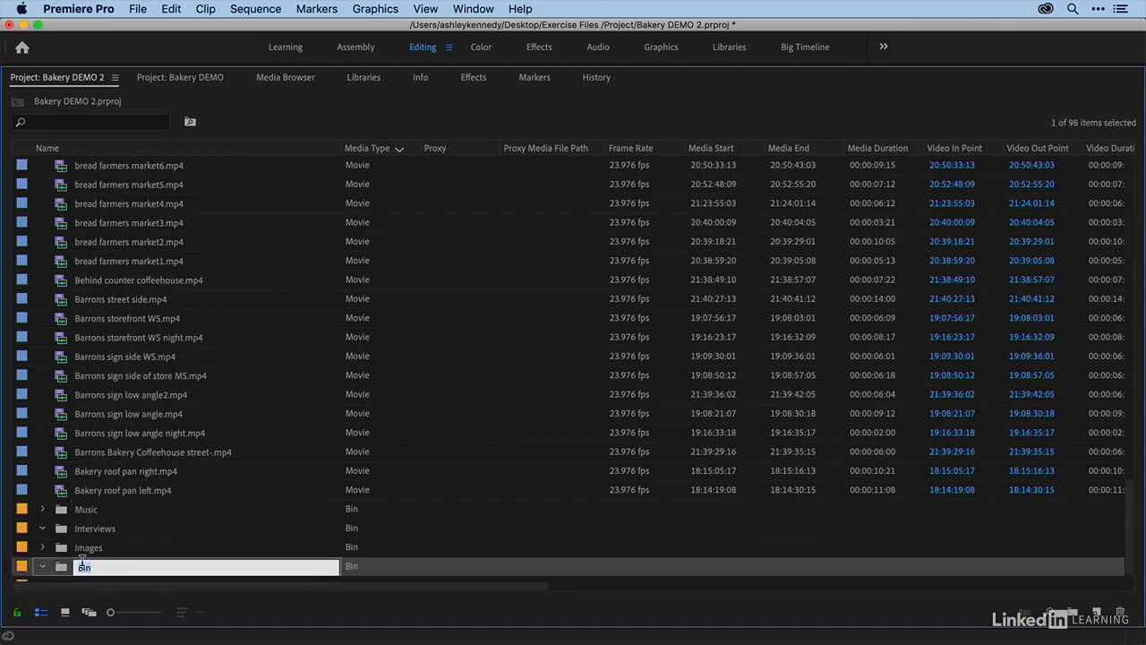
key("BackSpace")
left_click(59, 569)
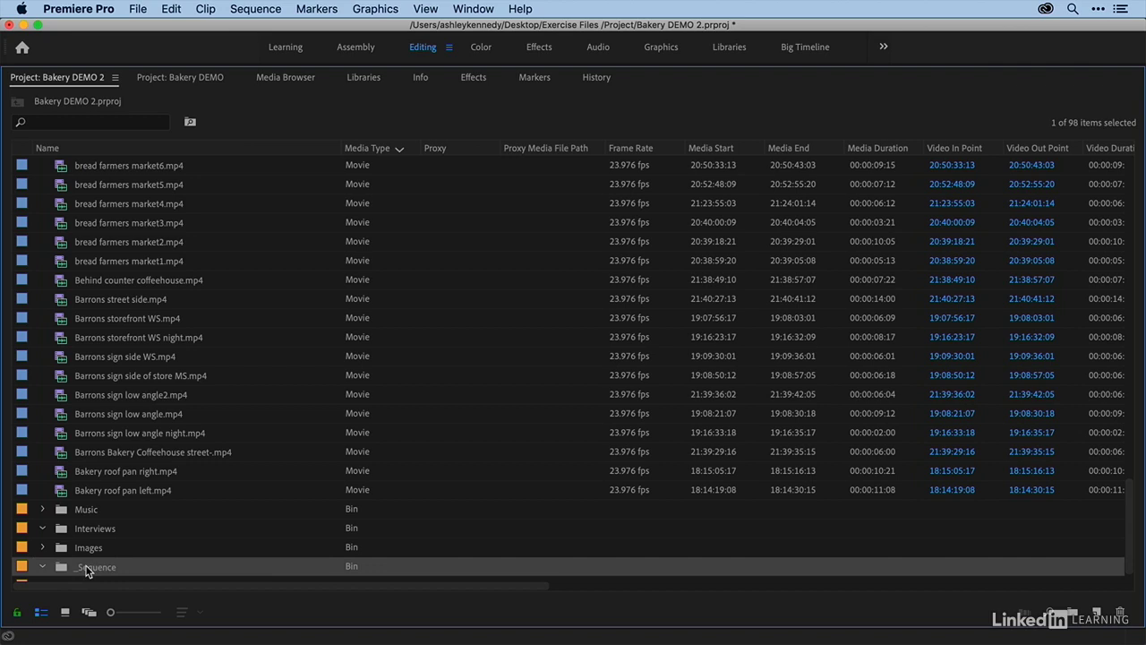
- Sort the project items by name in ascending order, then move DEMO Sequence into the _Sequence bin and collapse the bin
left_click(89, 149)
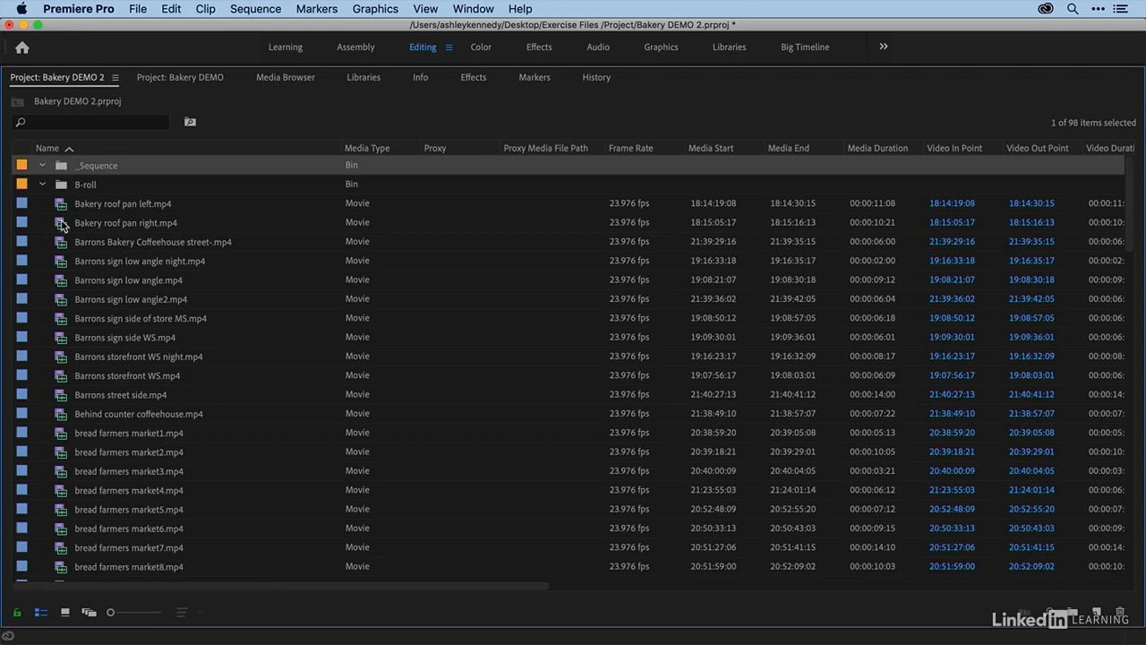
scroll(61, 228, "down", 8)
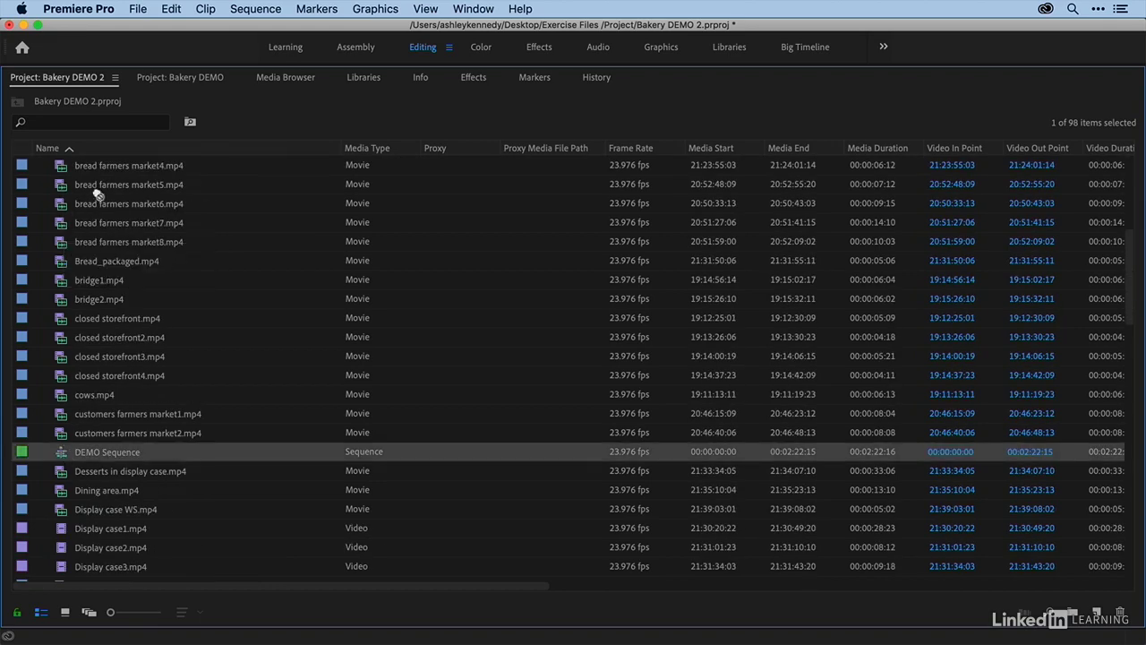
scroll(89, 184, "up", 8)
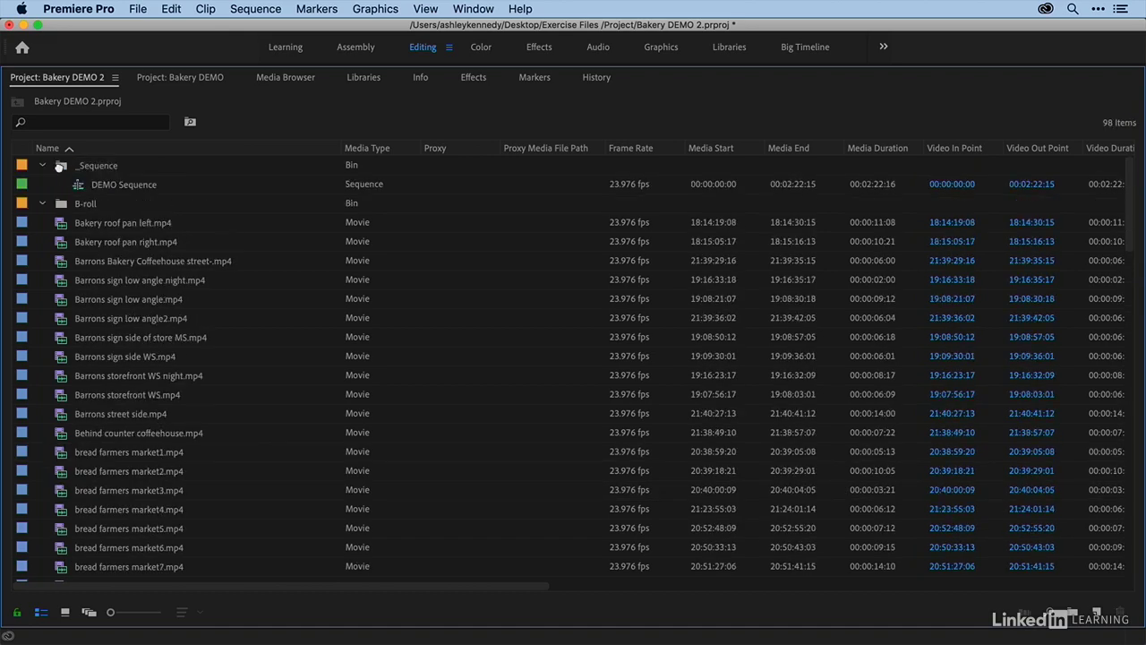
left_click(45, 170)
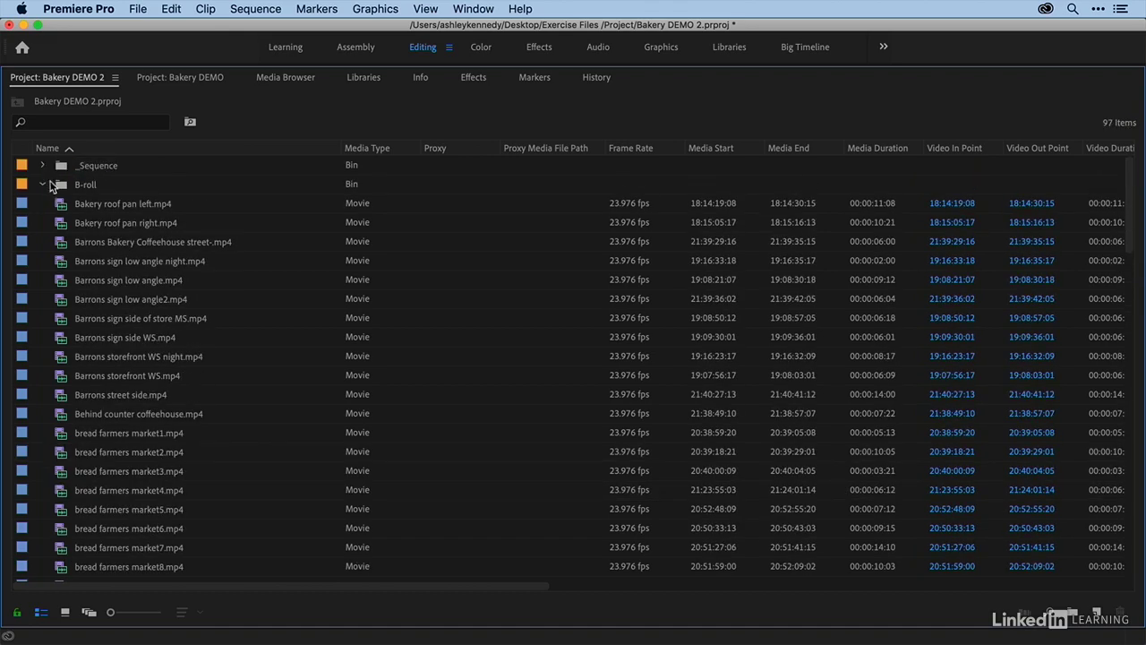
- Move all the dark-blue-labelled interview clips into the Interviews bin and collapse the bin
scroll(68, 285, "down", 10)
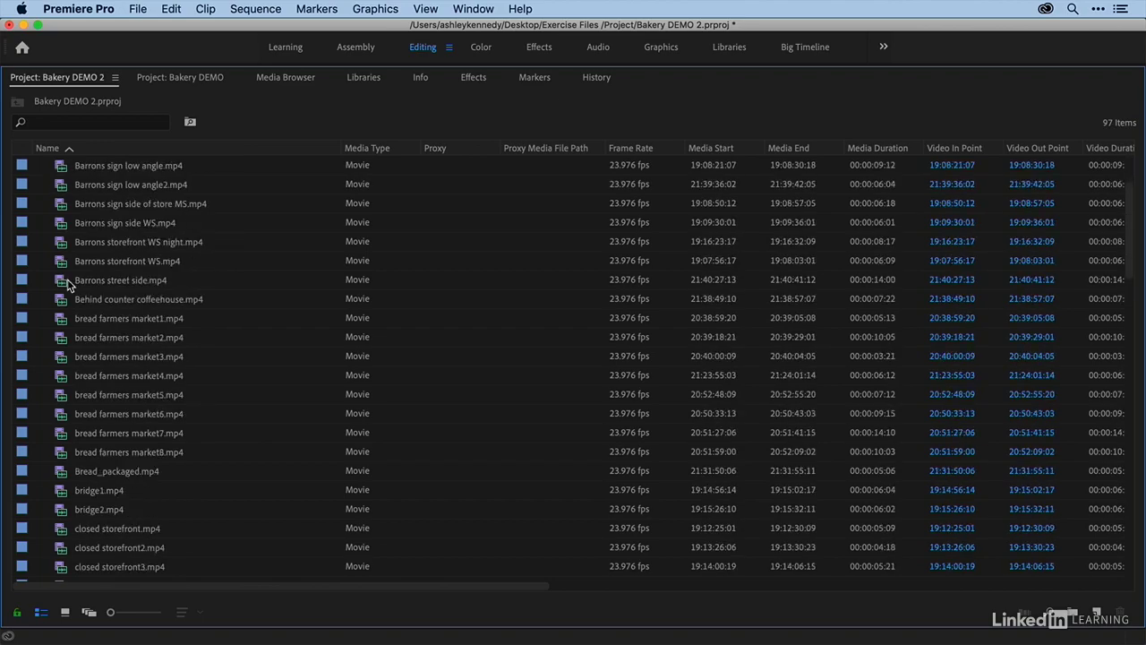
scroll(68, 285, "down", 8)
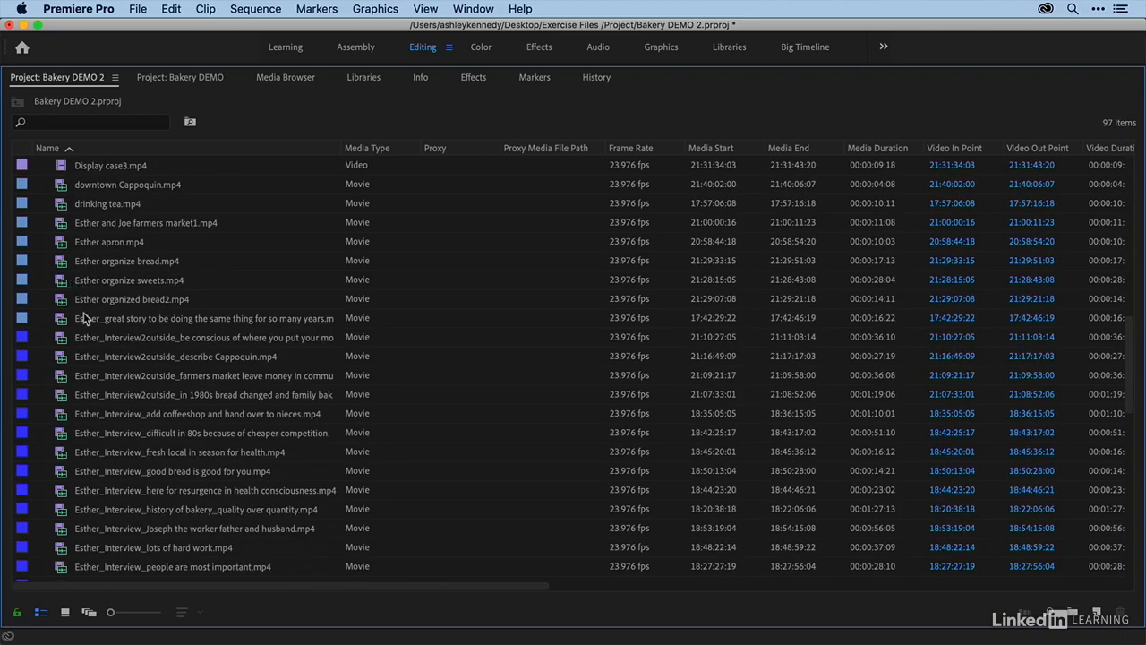
scroll(81, 324, "down", 5)
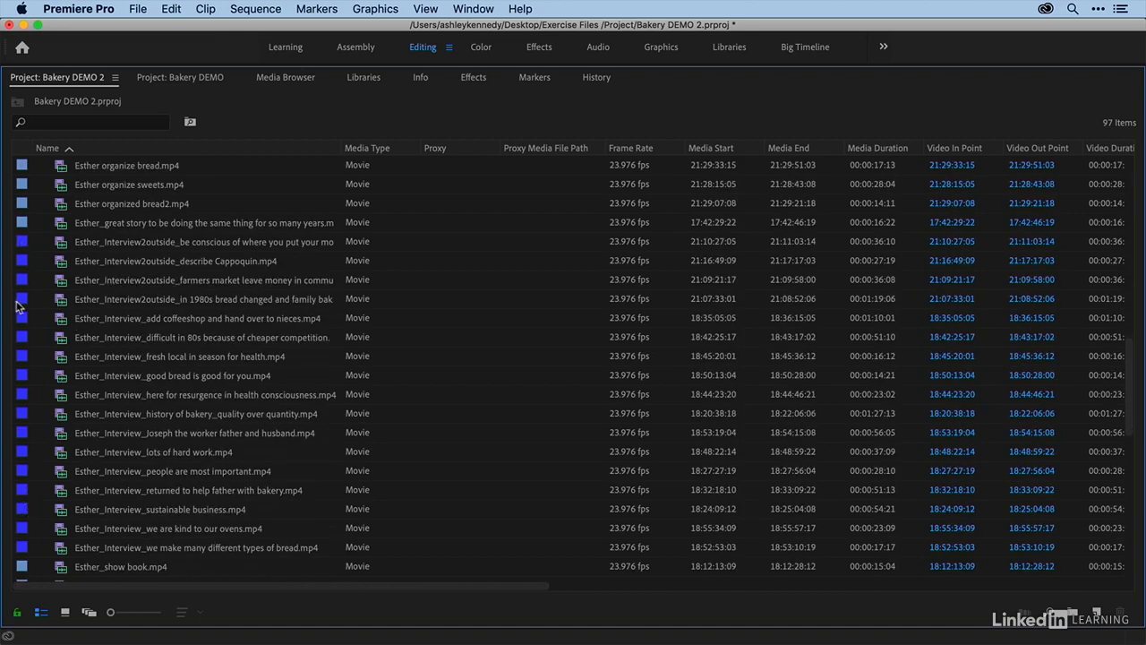
left_click(62, 246)
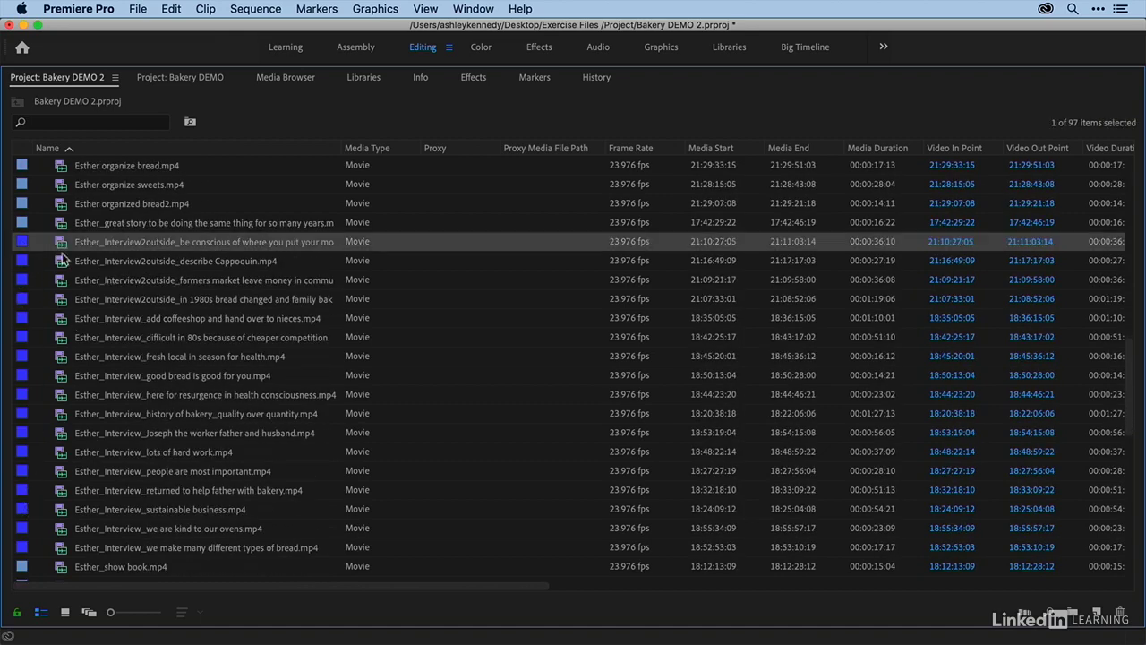
left_click(58, 550, "shift")
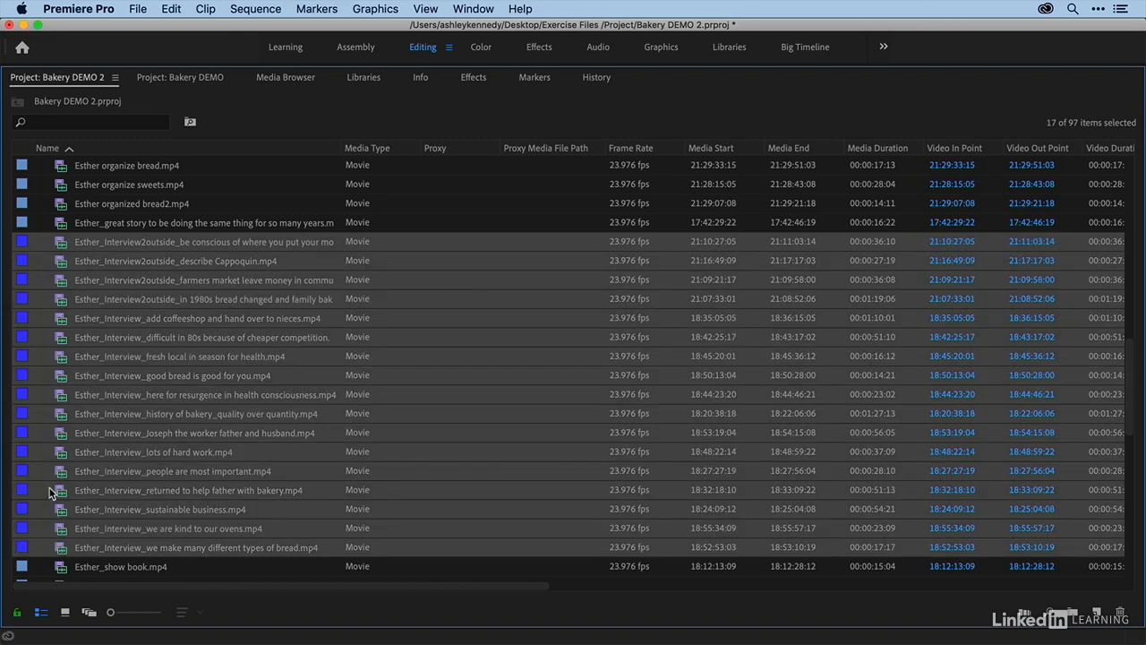
scroll(51, 403, "up", 2)
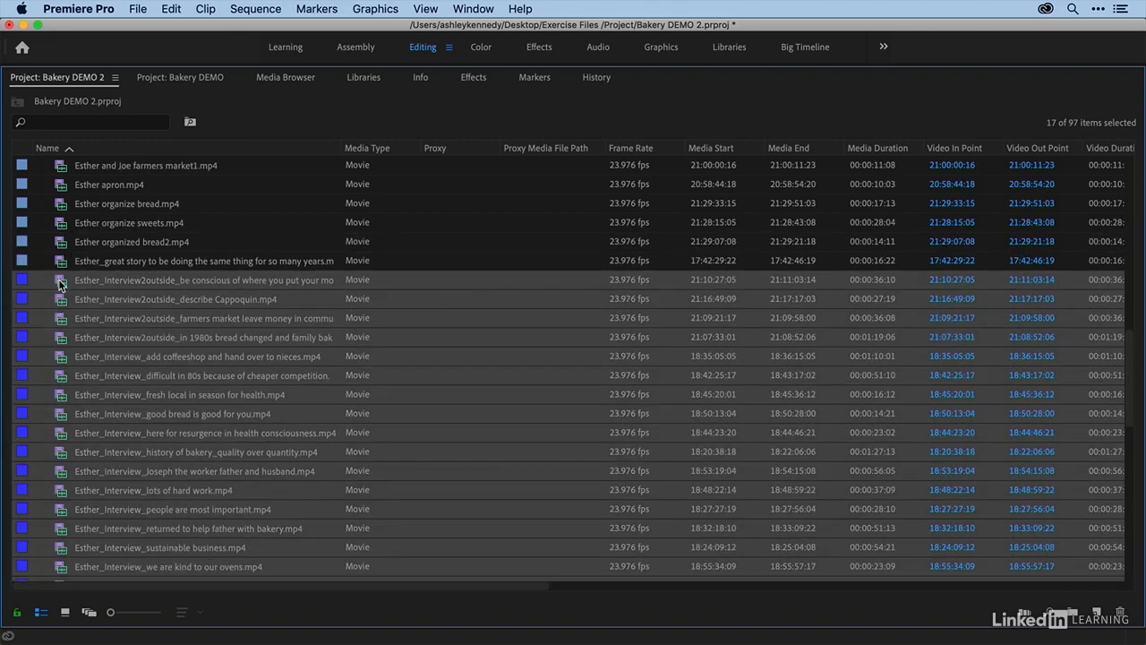
scroll(62, 163, "up", 10)
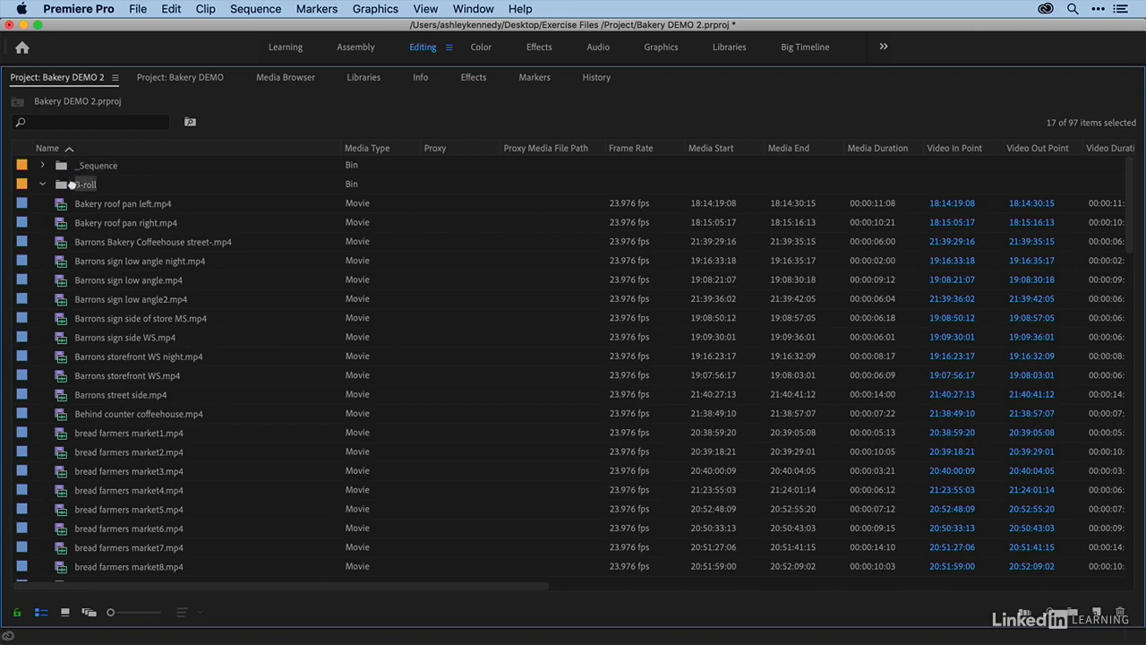
scroll(67, 568, "down", 1)
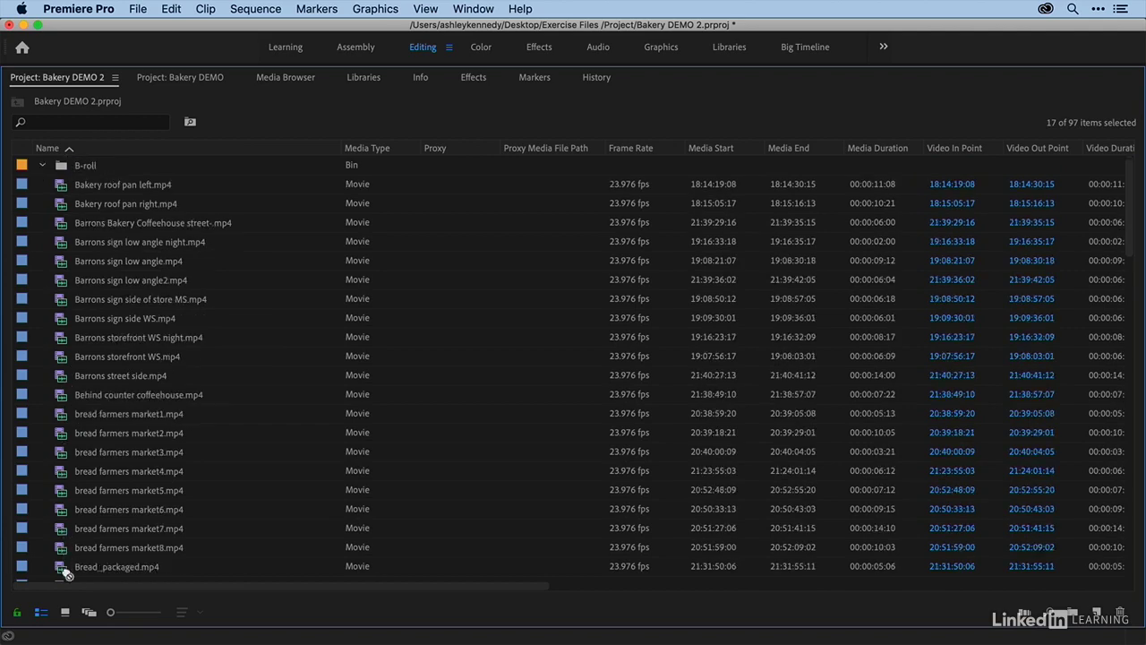
scroll(67, 573, "down", 15)
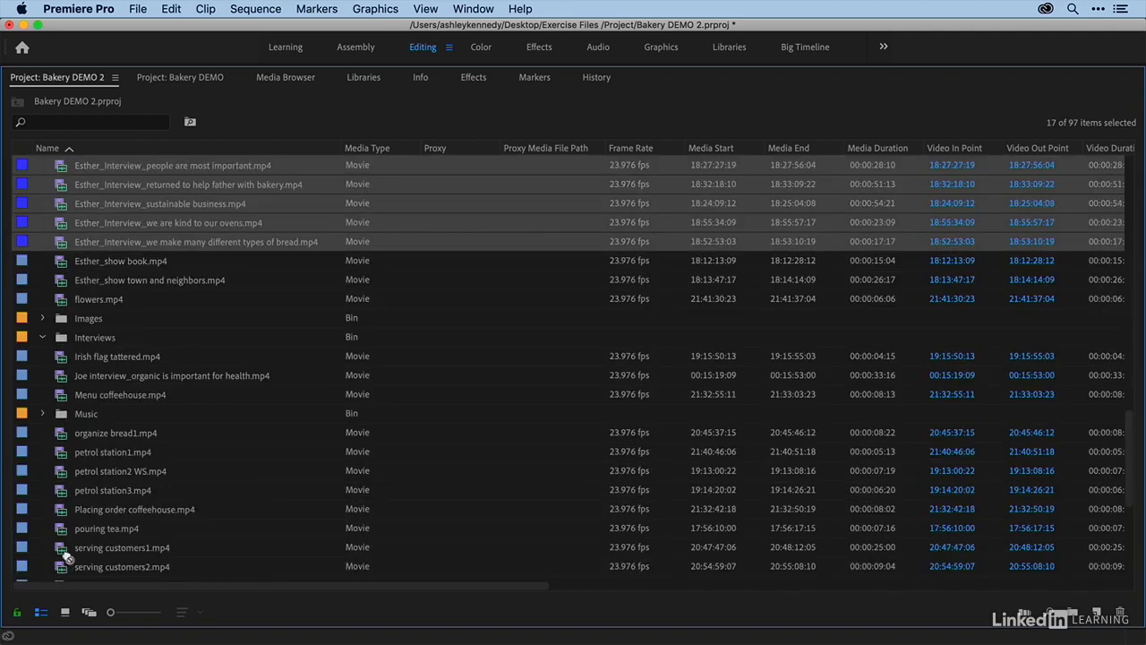
left_click_drag(67, 555, 59, 333)
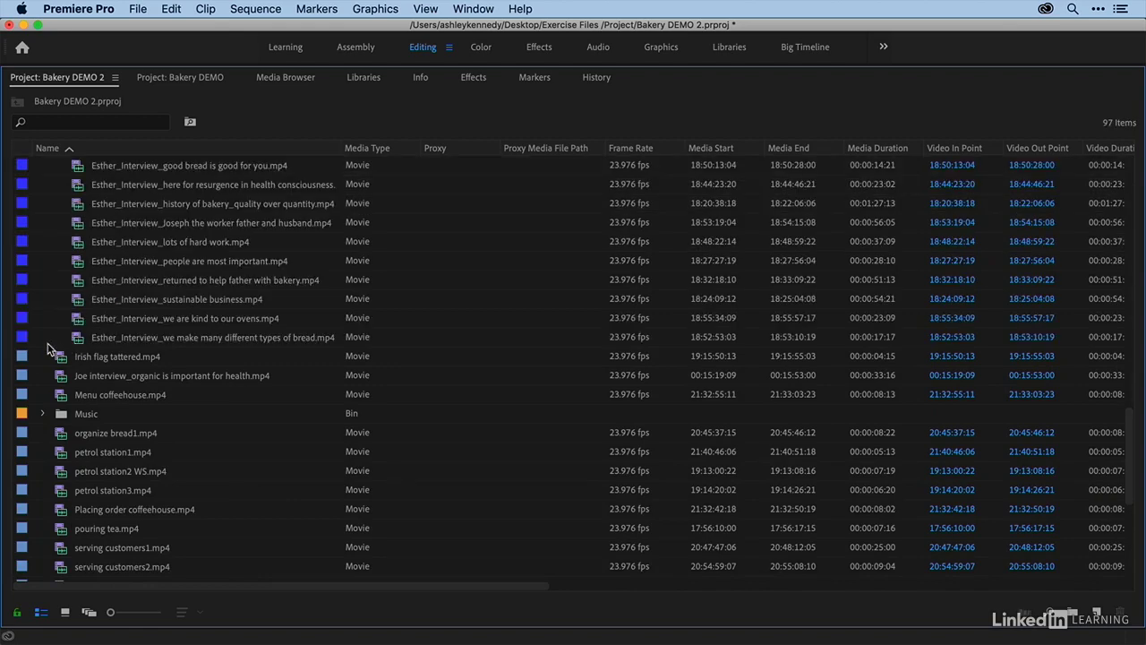
scroll(49, 347, "up", 10)
left_click(42, 376)
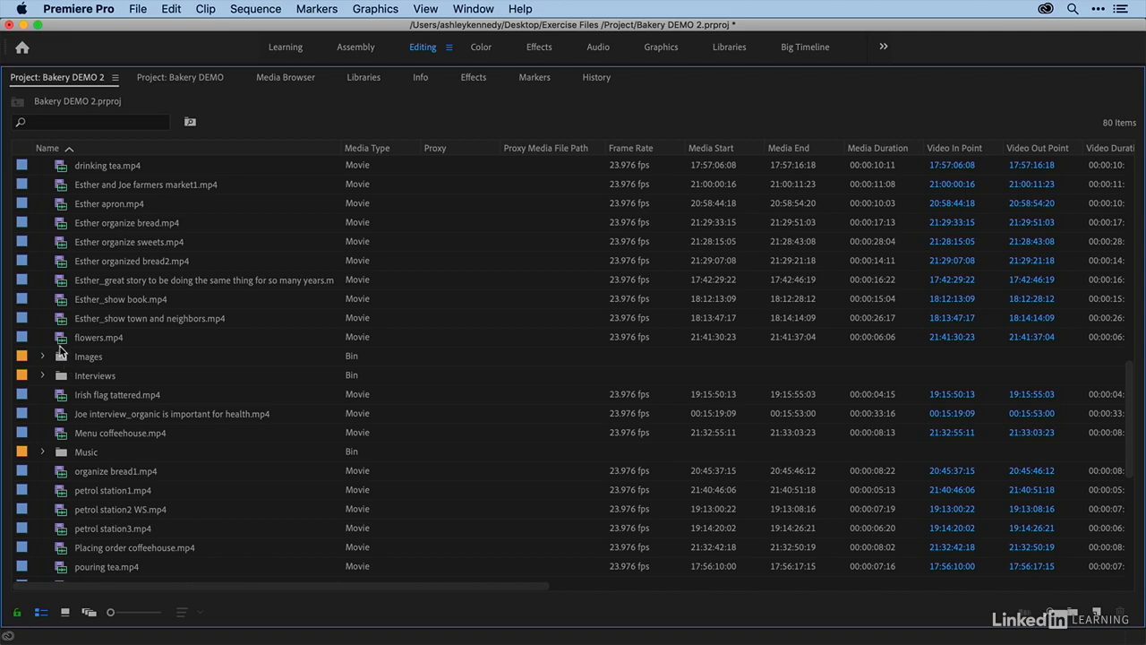
- Select every clip in the Iris label group, move them all into the B-roll bin and collapse the bin
scroll(61, 347, "up", 3)
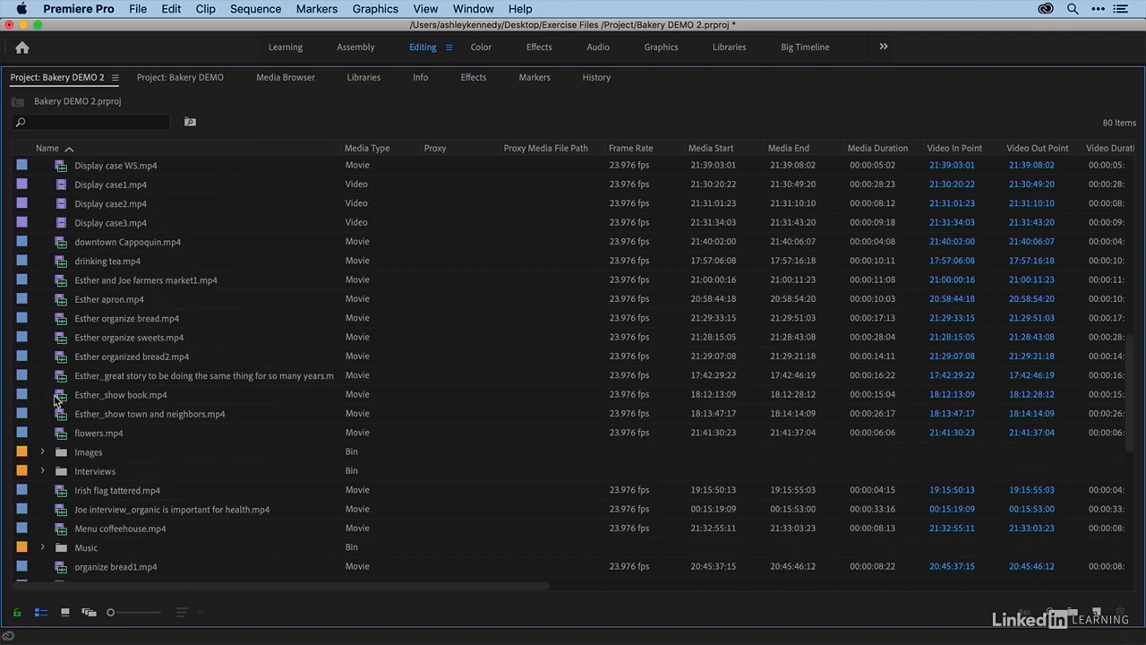
scroll(65, 414, "down", 3)
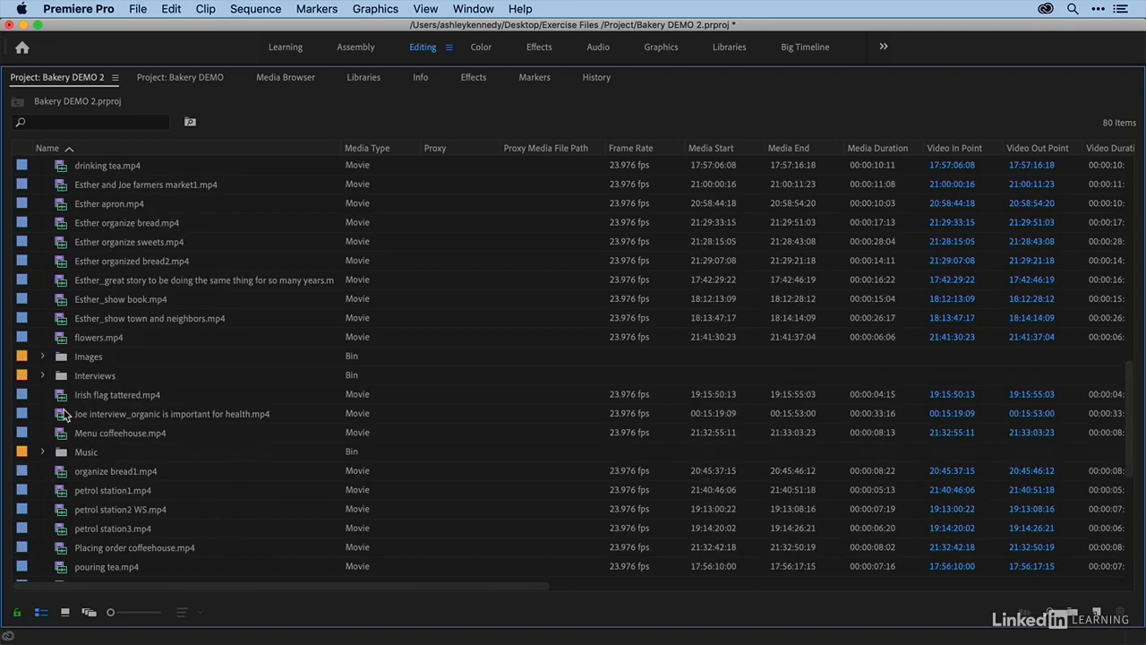
left_click(21, 261)
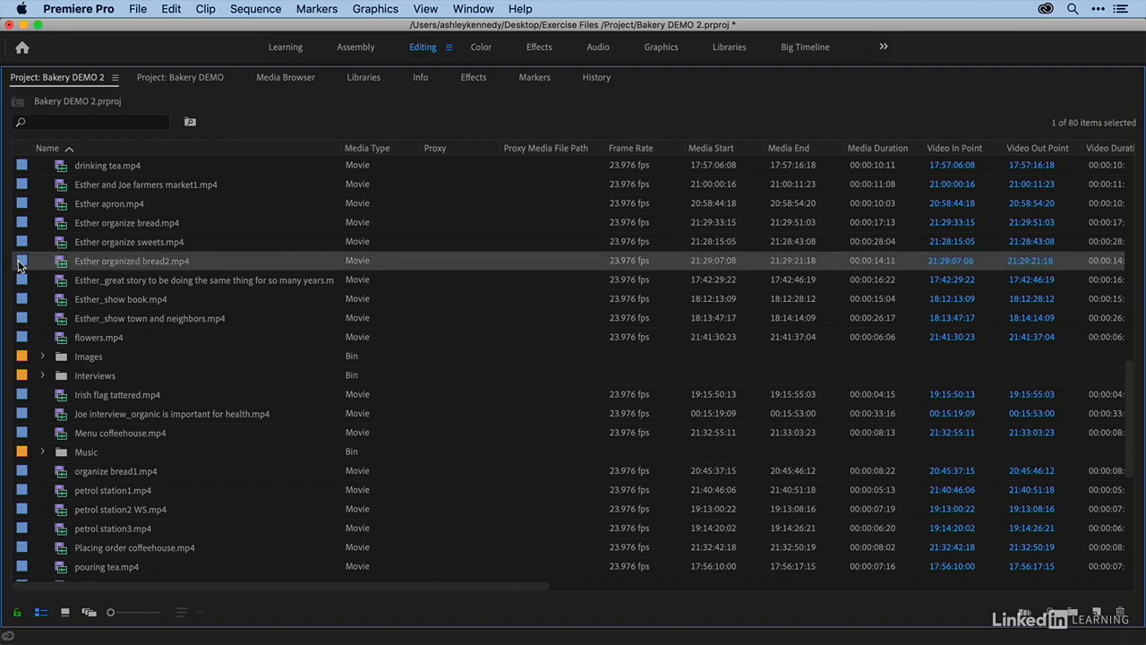
right_click(22, 262)
scroll(79, 490, "down", 4)
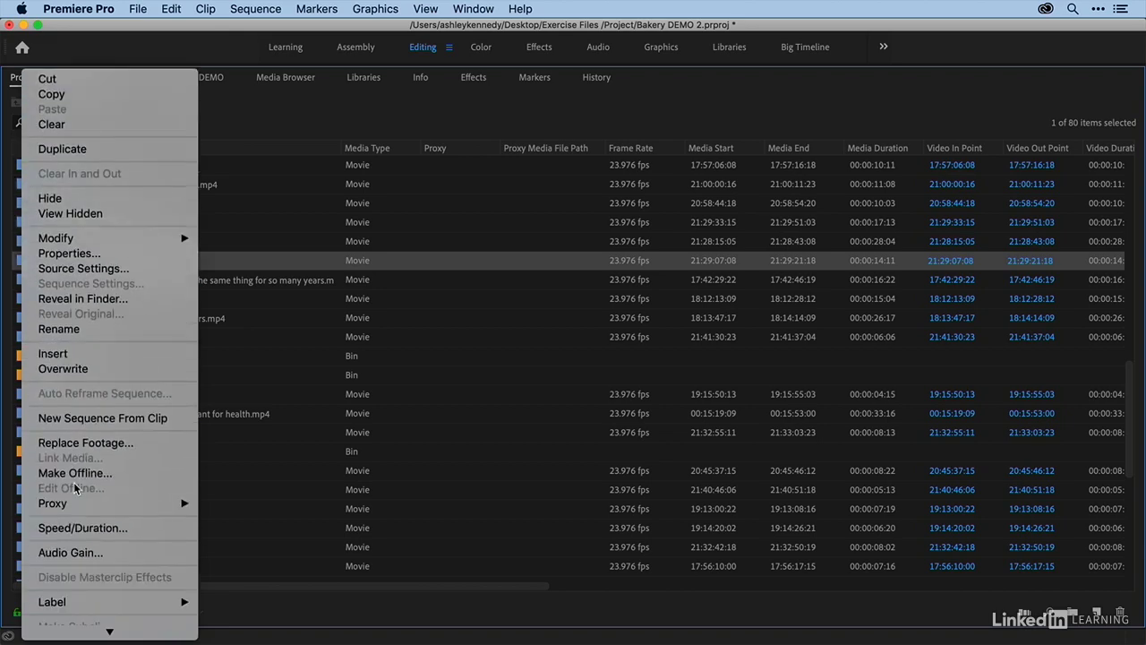
mouse_move(68, 609)
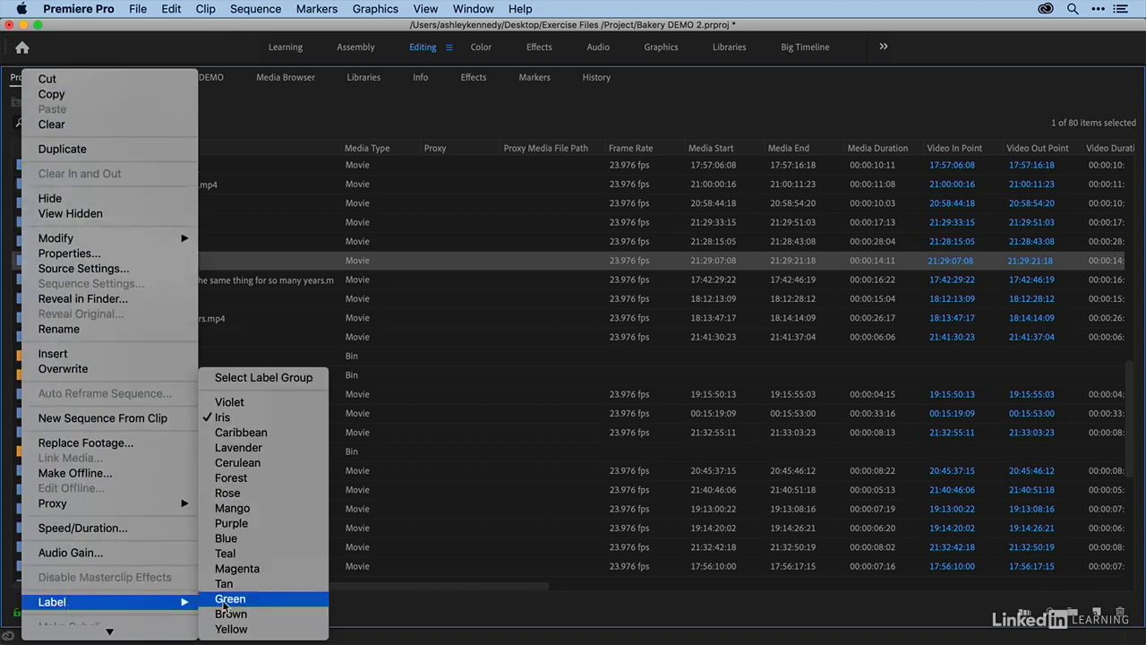
left_click(243, 379)
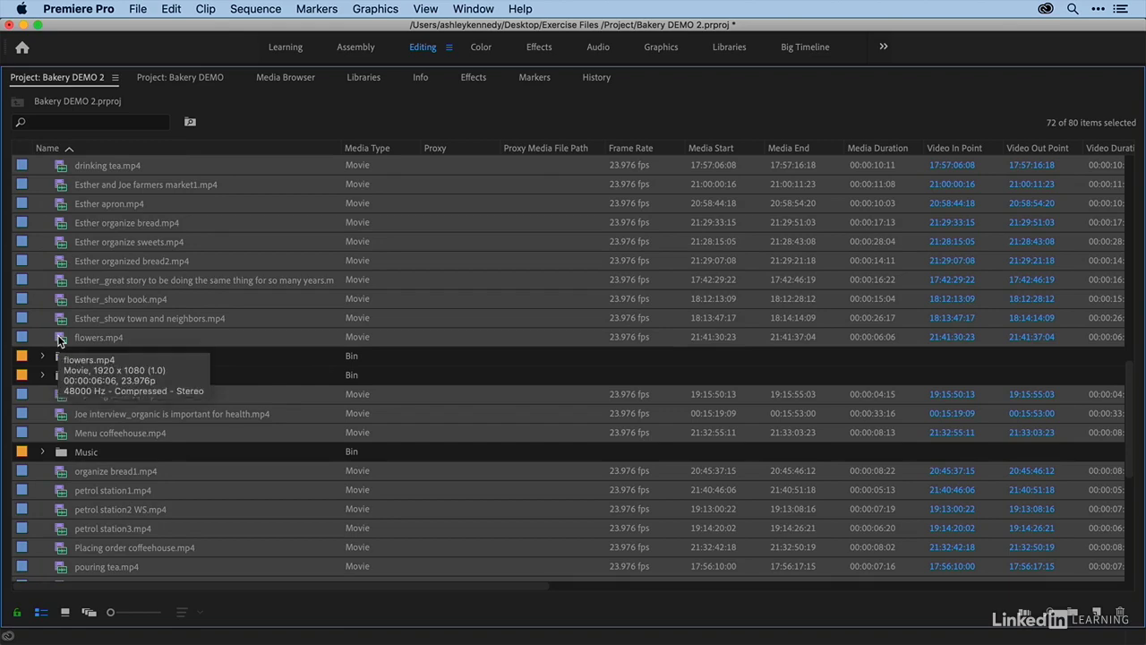
scroll(59, 339, "up", 10)
scroll(59, 339, "up", 3)
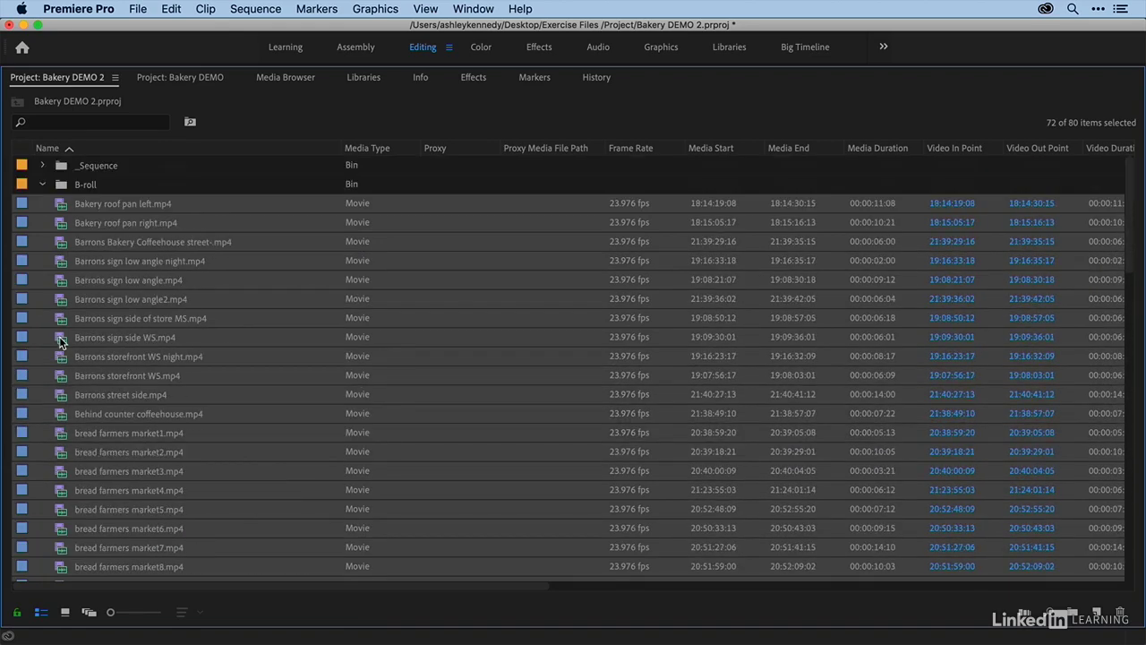
left_click(62, 193)
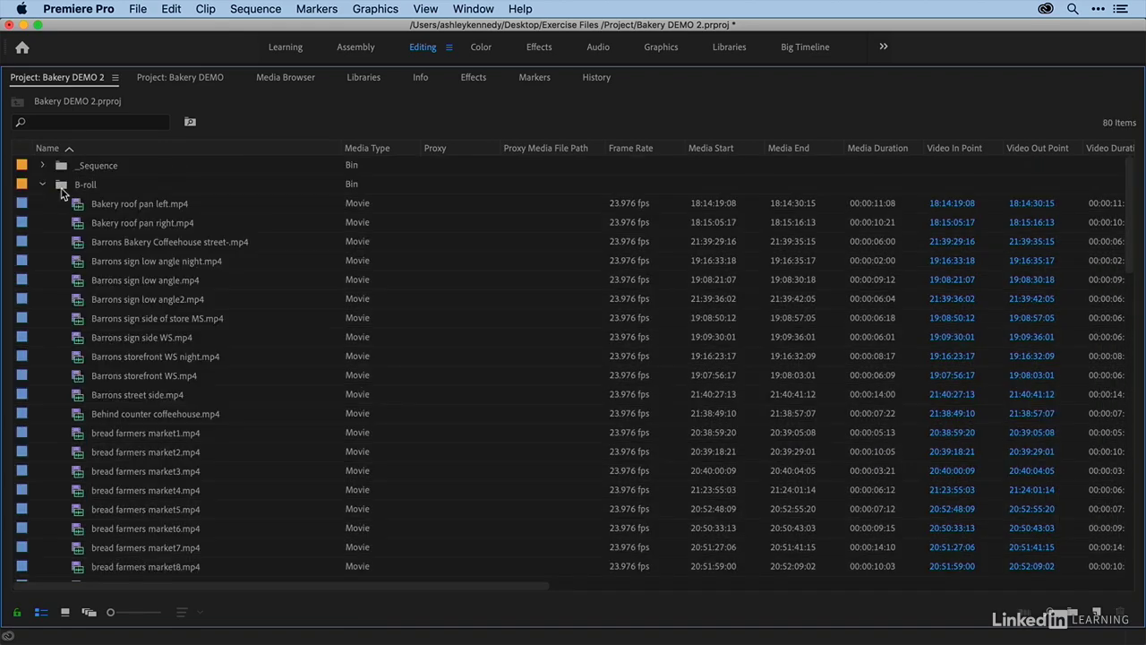
left_click(43, 185)
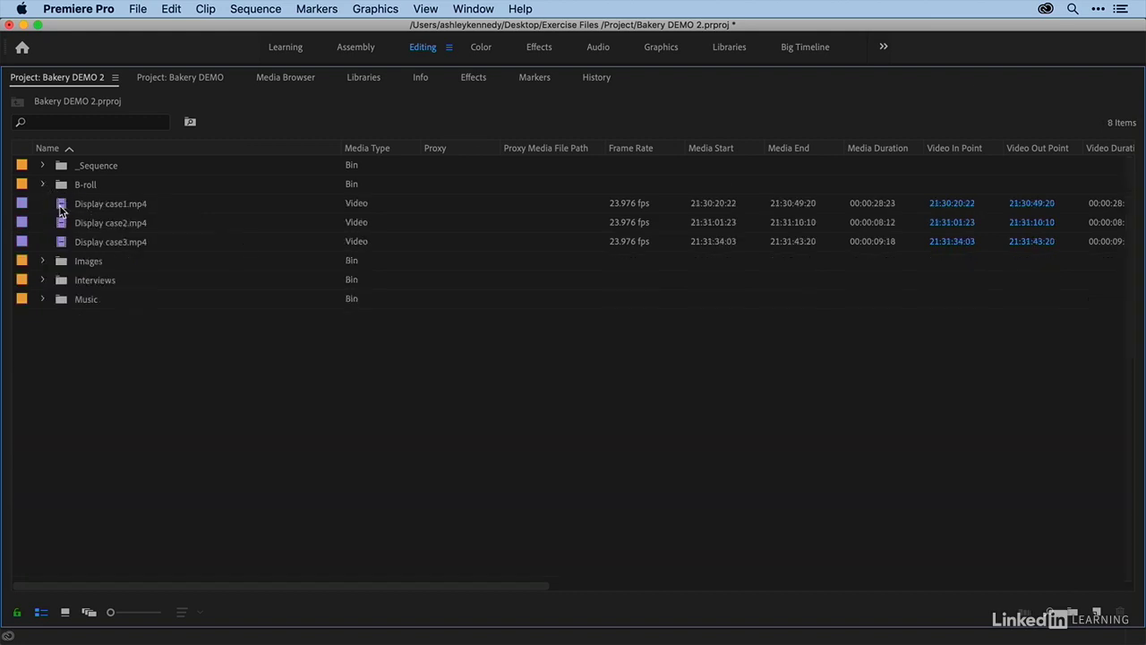
- Move the clips Display case1.mp4 through Display case3.mp4 into the B-roll bin
left_click(61, 208)
left_click(65, 242, "shift")
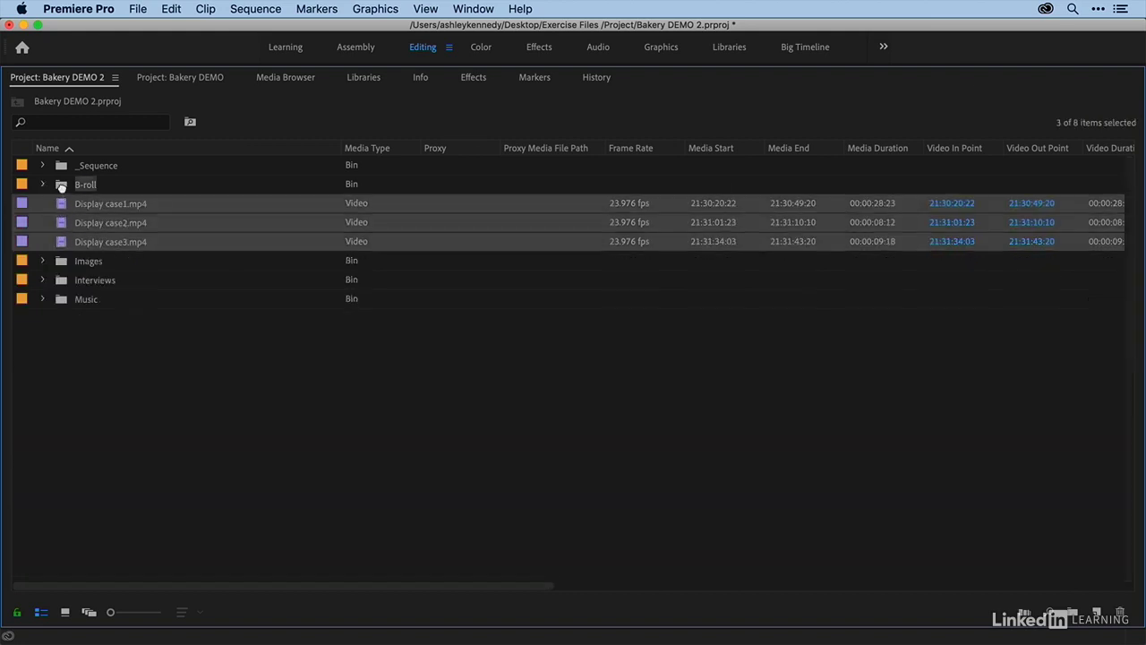
left_click_drag(61, 186, 59, 191)
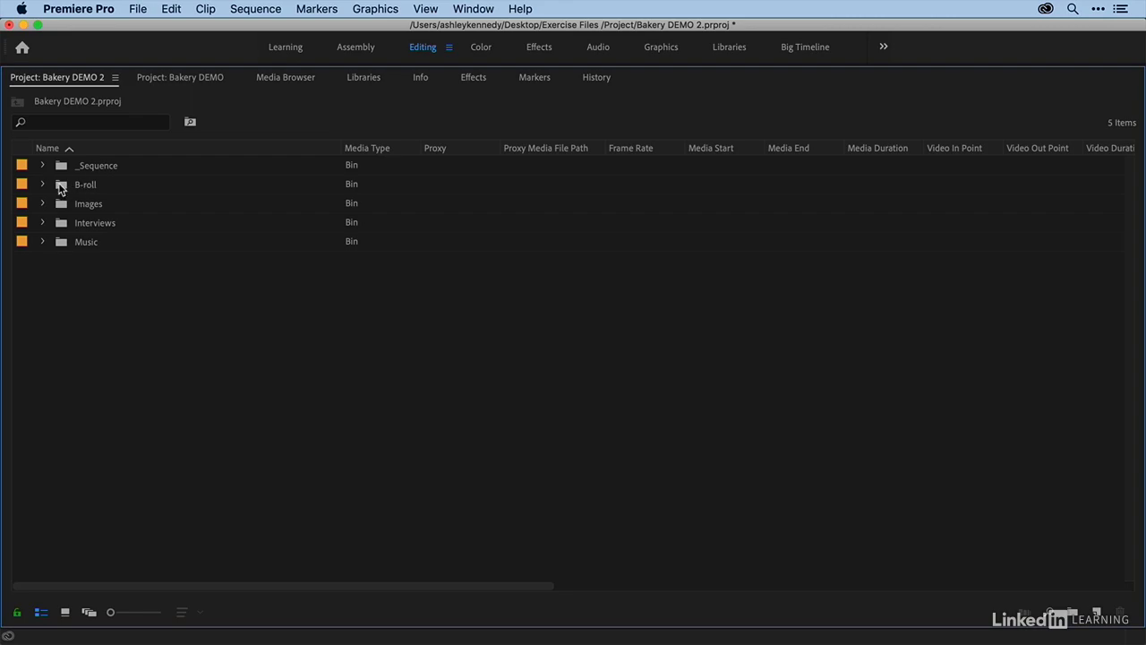
- Open the B-roll bin and create two new bins inside it named Farmers Market and Cappoquin
double_click(60, 185)
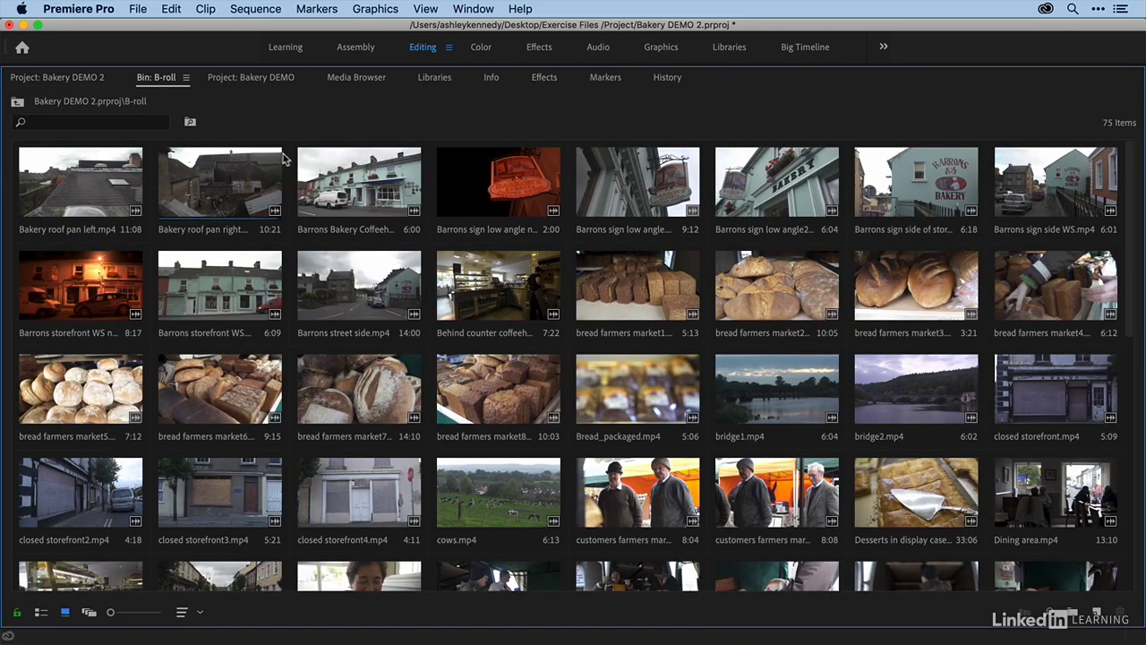
scroll(285, 159, "down", 15)
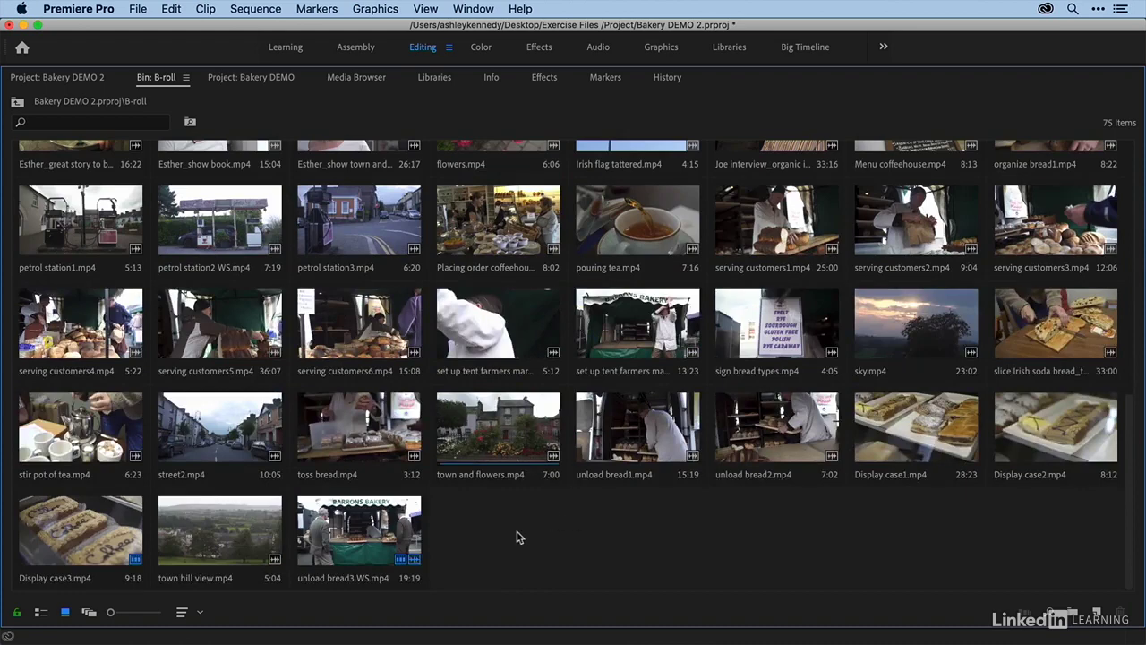
key("super+b")
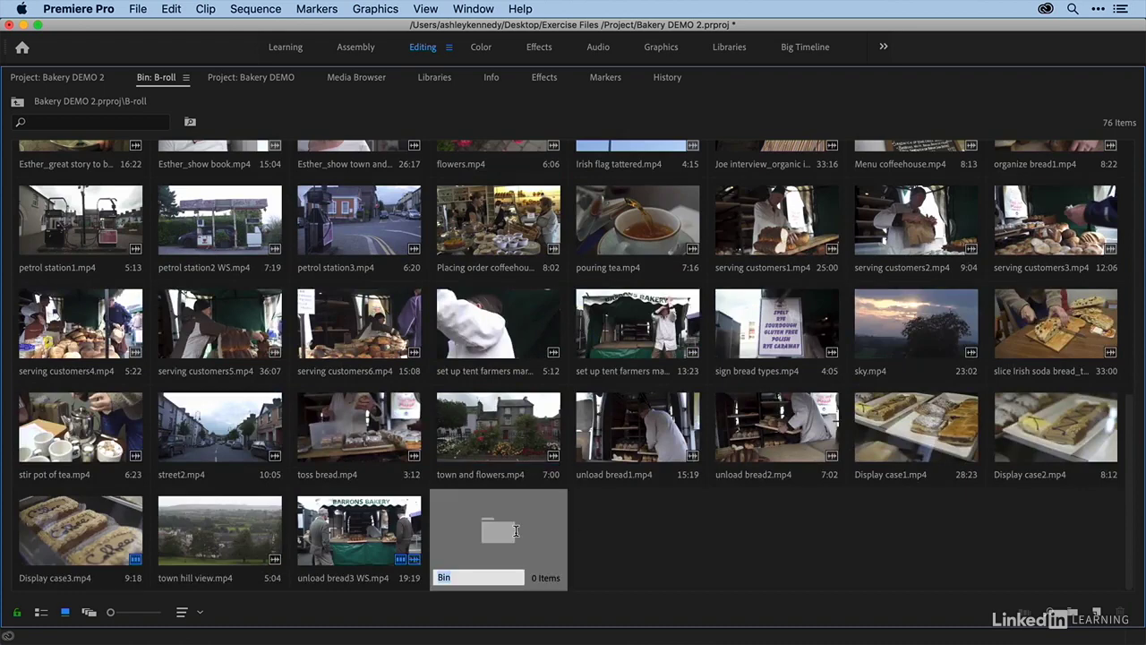
type("Farmers Market")
left_click(614, 545)
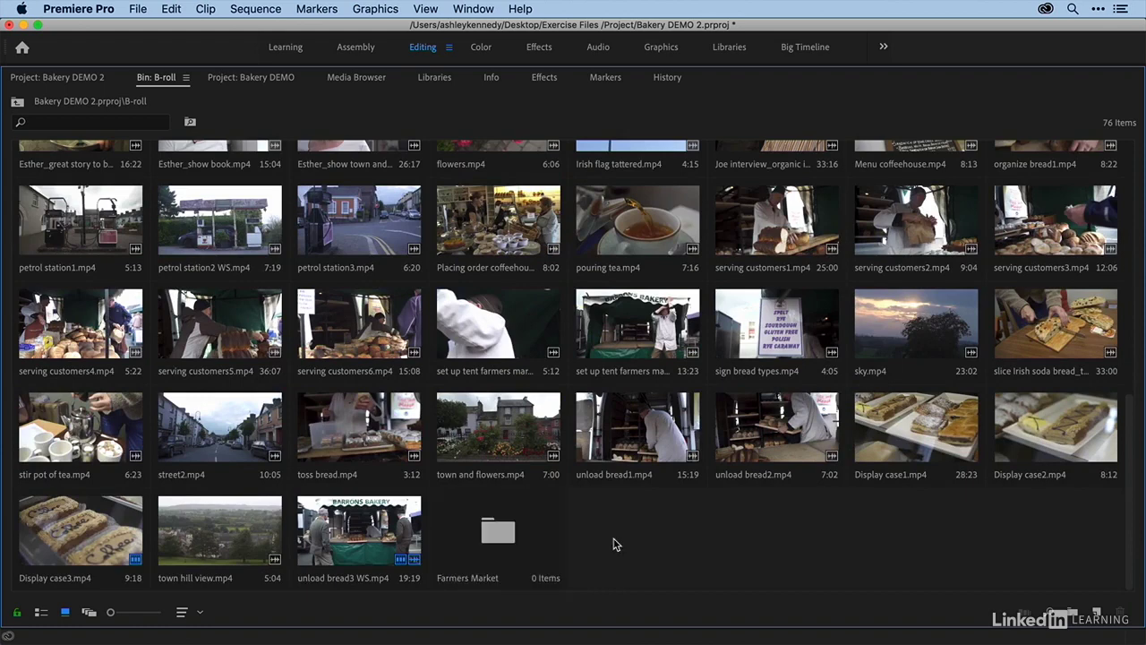
key("super+b")
type("Cappoquin")
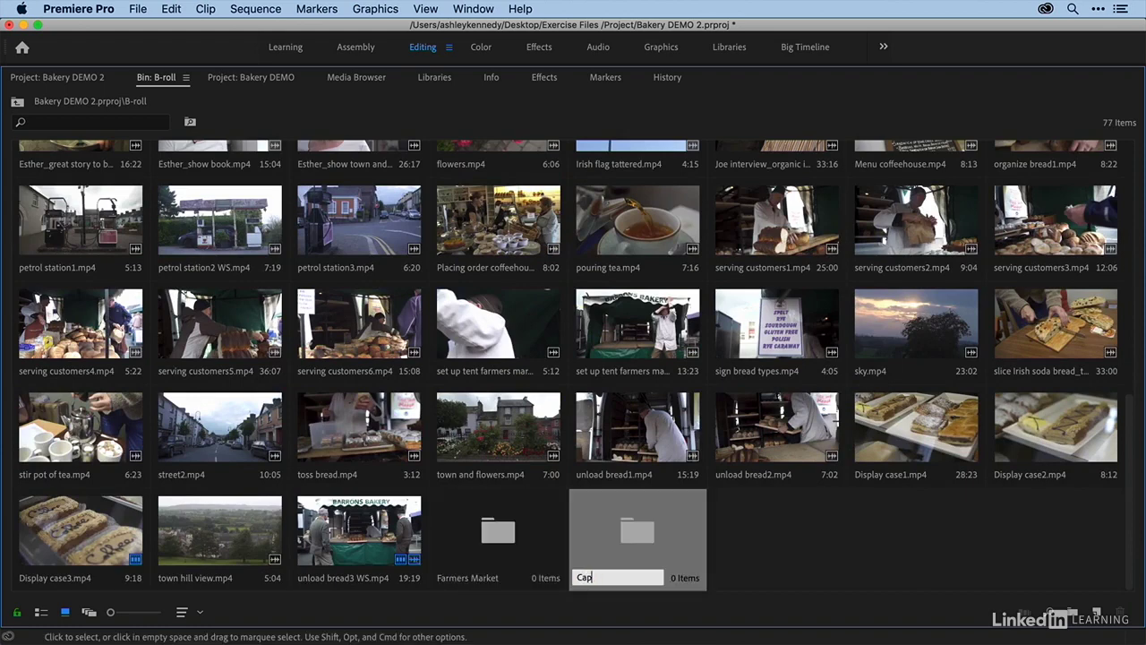
left_click(776, 555)
- Move unload bread3 WS.mp4 and toss bread.mp4 into Farmers Market, and town hill view.mp4 and town and flowers.mp4 into Cappoquin
left_click_drag(363, 543, 479, 539)
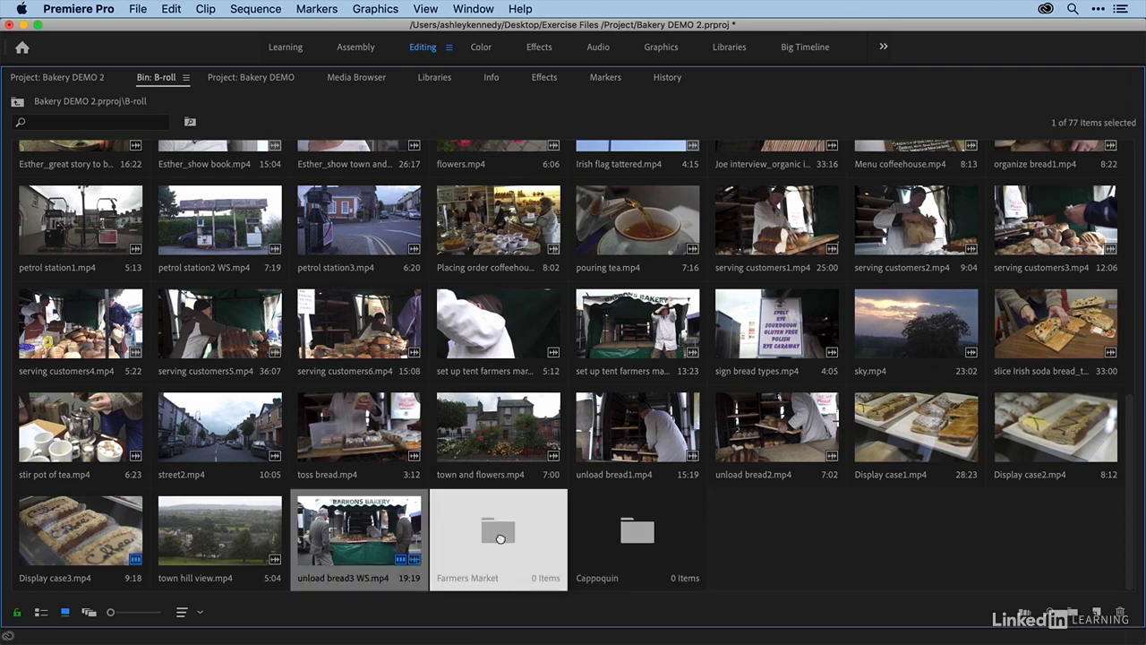
left_click_drag(231, 530, 496, 532)
left_click_drag(492, 436, 349, 560)
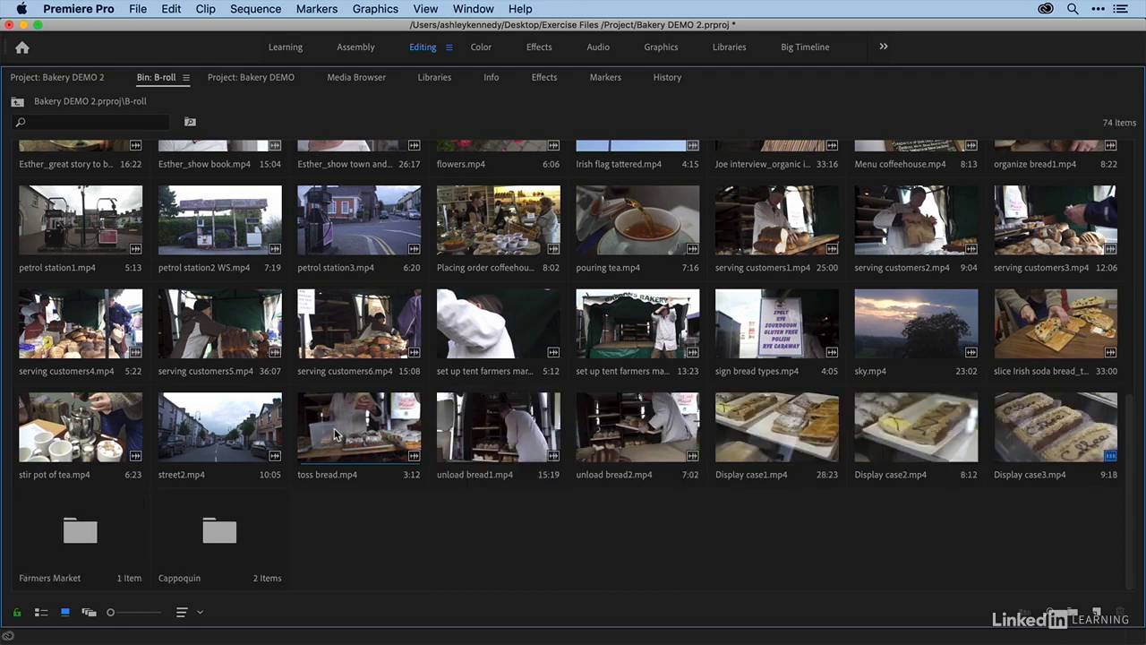
left_click_drag(358, 434, 59, 540)
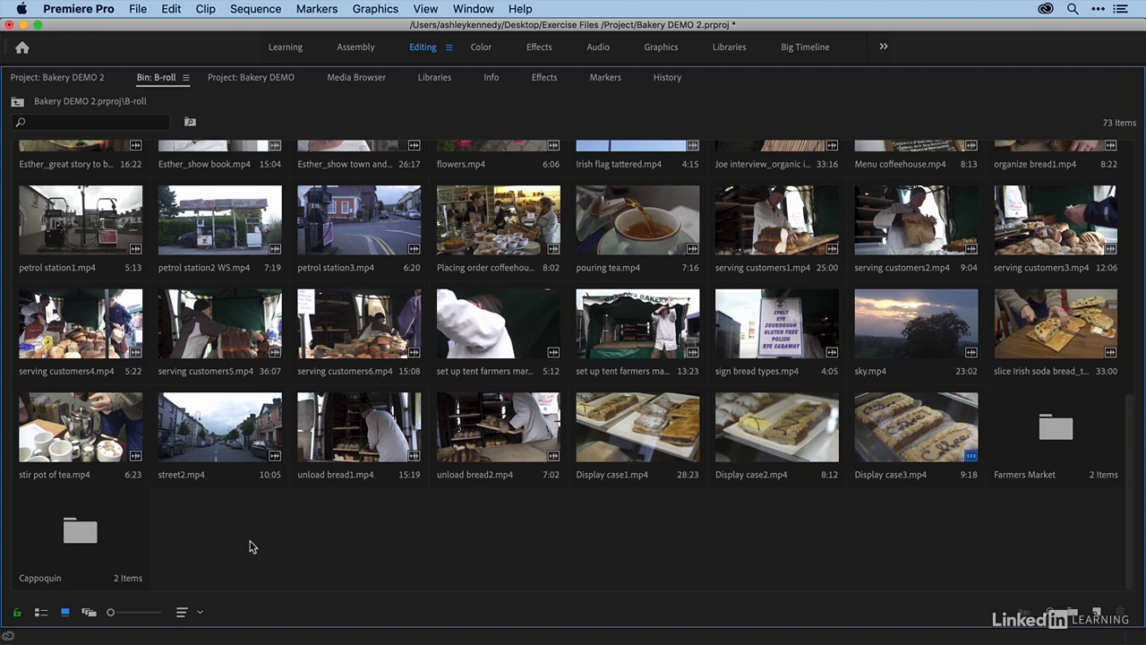
- Delete all five bins from the Bakery DEMO 2 project and restore the maximized project panel to its normal size
left_click(71, 78)
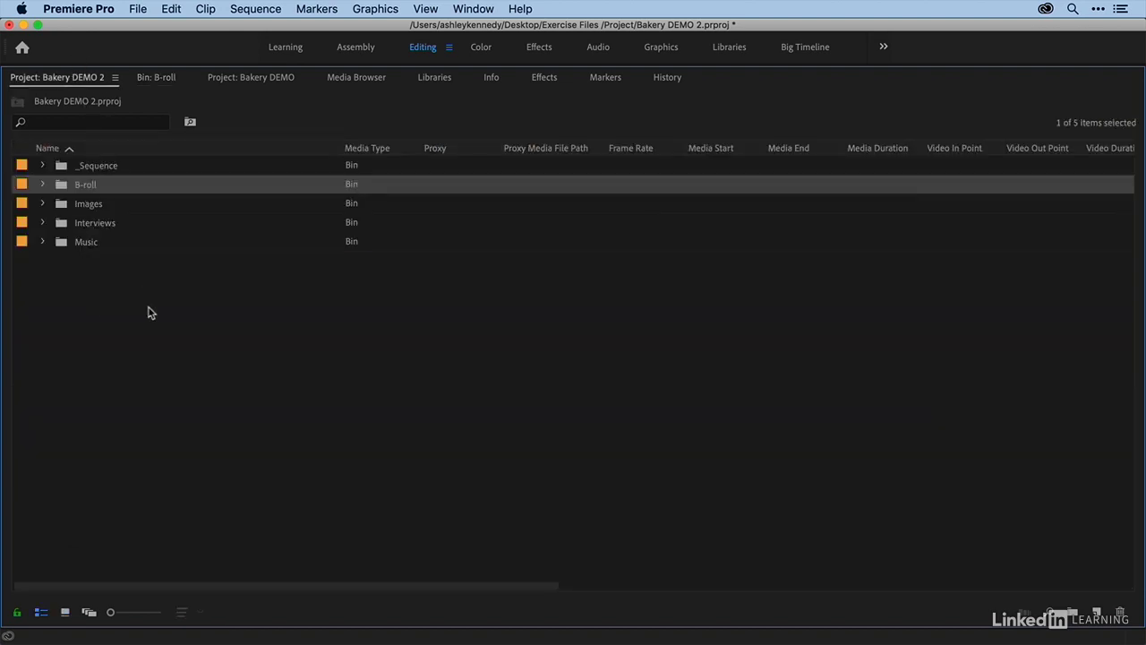
left_click_drag(138, 306, 65, 161)
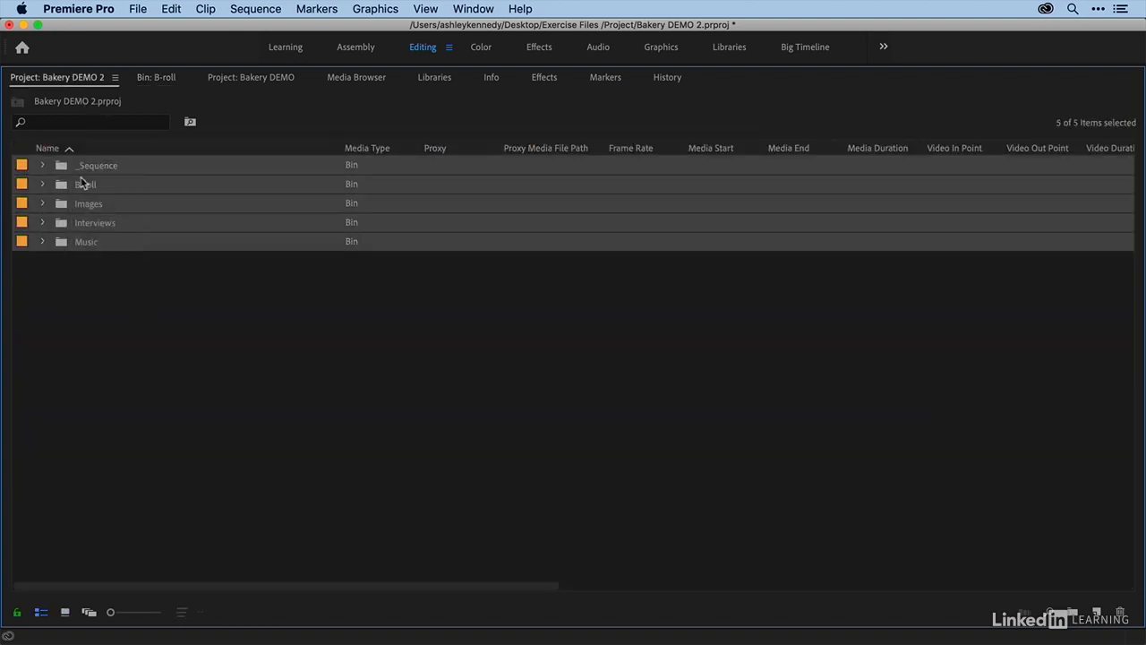
key("Delete")
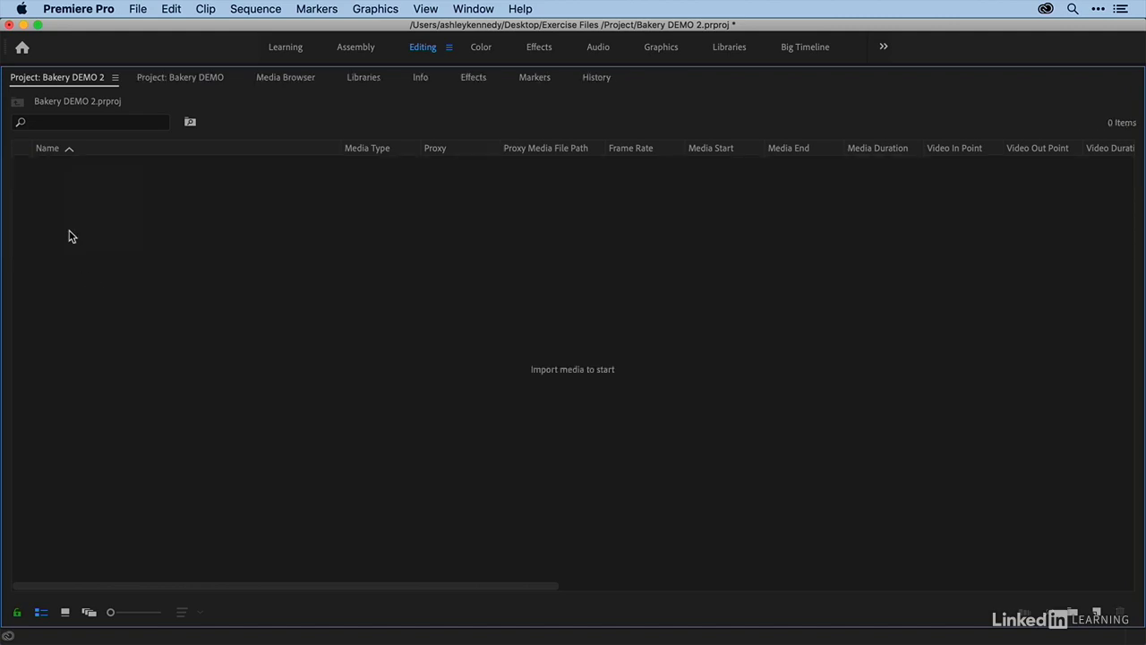
key("grave")
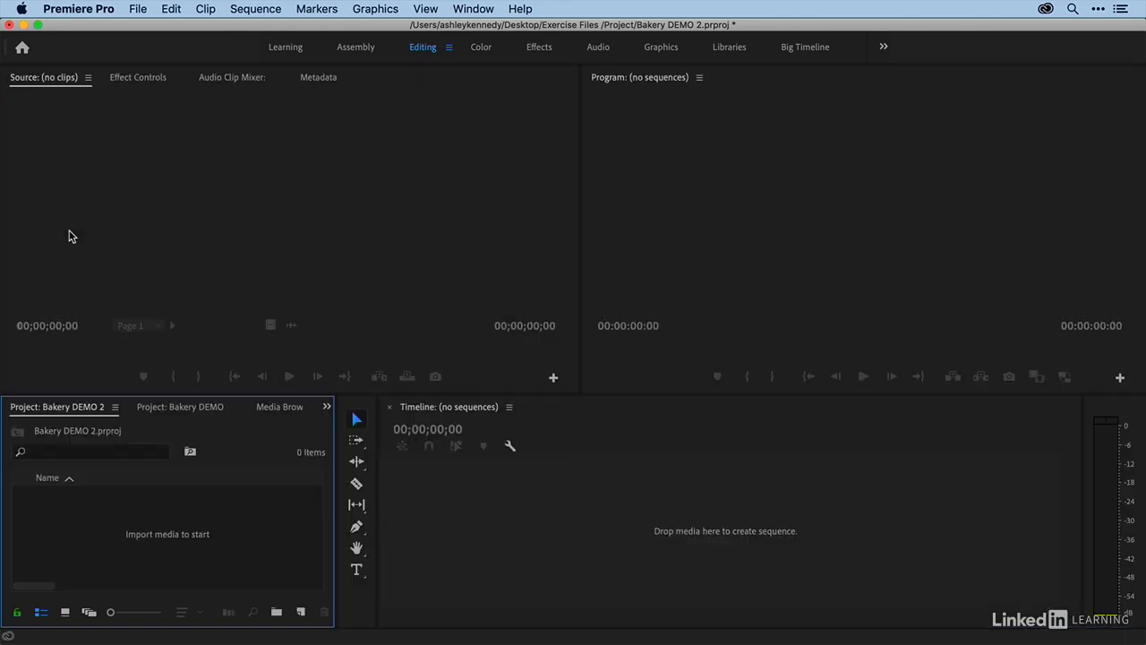